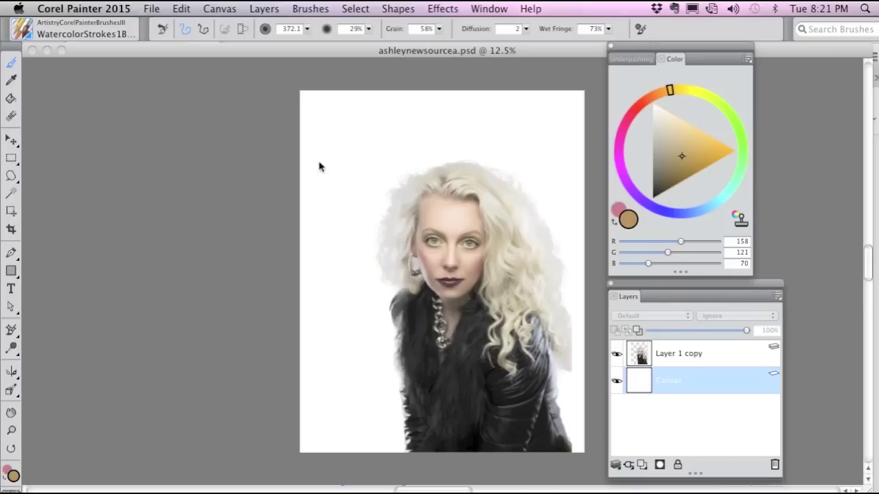
# - Fill the Canvas layer behind the portrait with the current tan color at 100% opacity
pyautogui.click(182, 9)
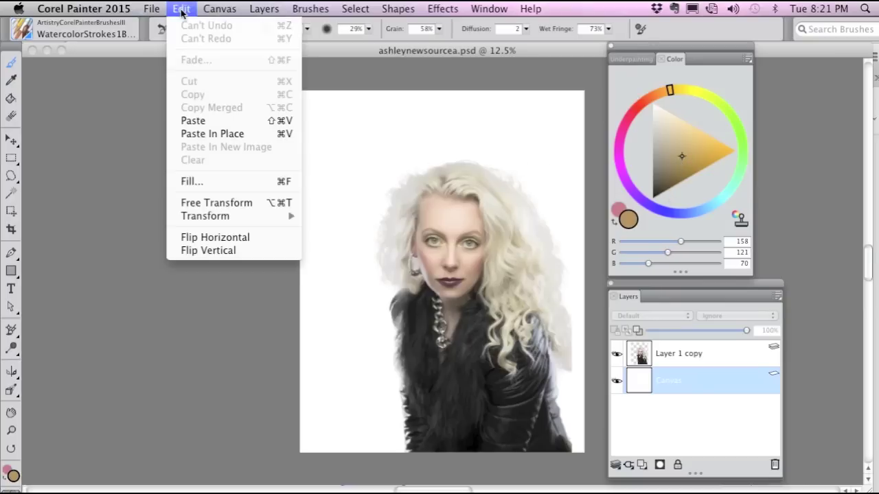
pyautogui.click(193, 182)
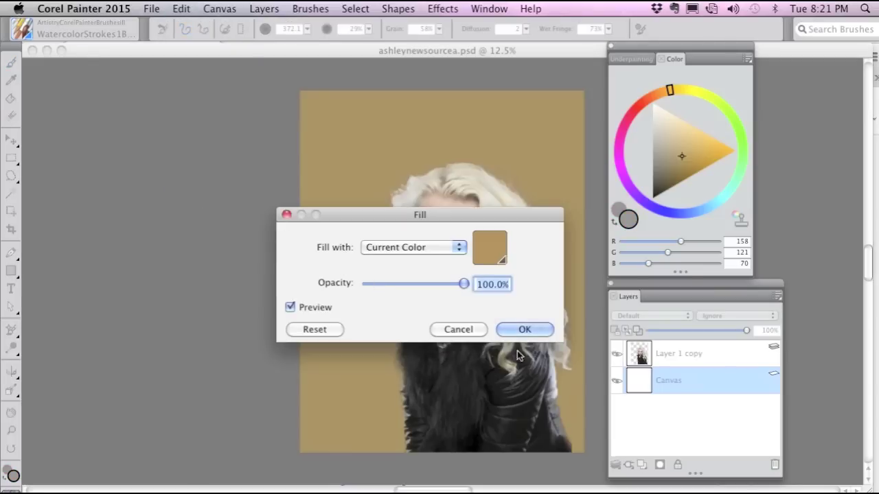
pyautogui.click(525, 330)
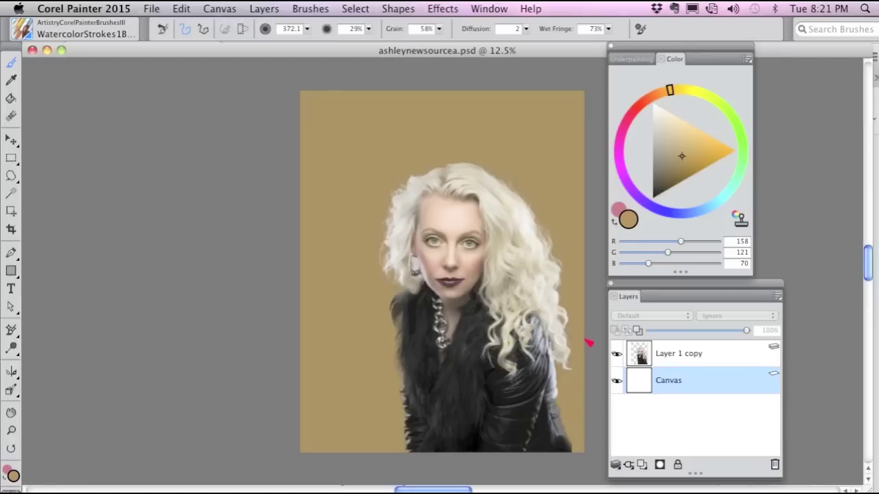
# - Brush curved strokes over the background beside the hair with the AHintofBristles brush in light tan (RGB 221, 179, 121)
pyautogui.click(22, 31)
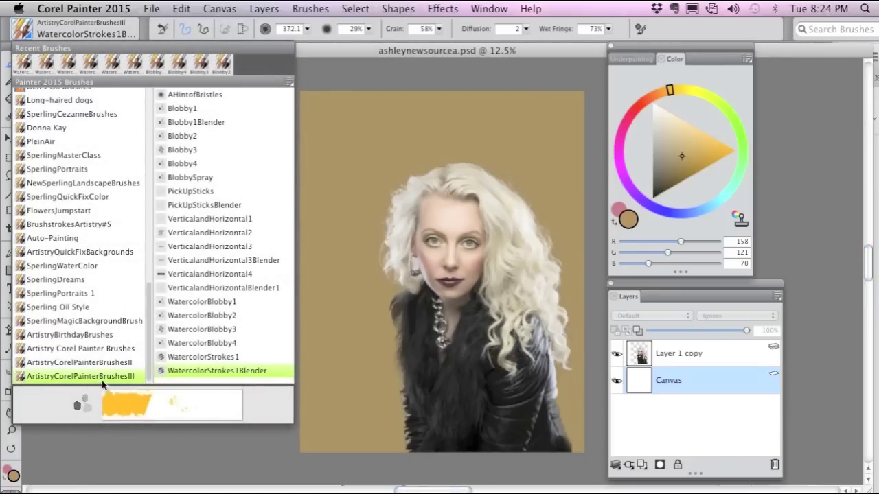
pyautogui.click(210, 96)
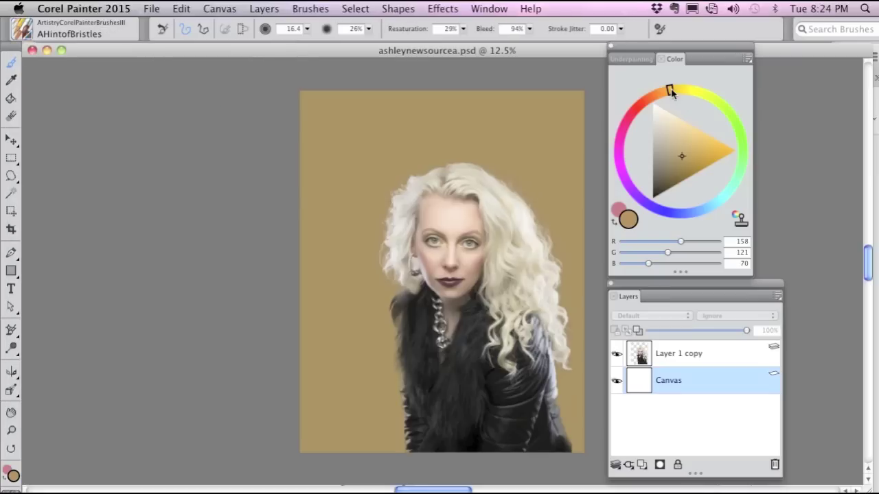
pyautogui.moveTo(680, 147); pyautogui.dragTo(684, 135)
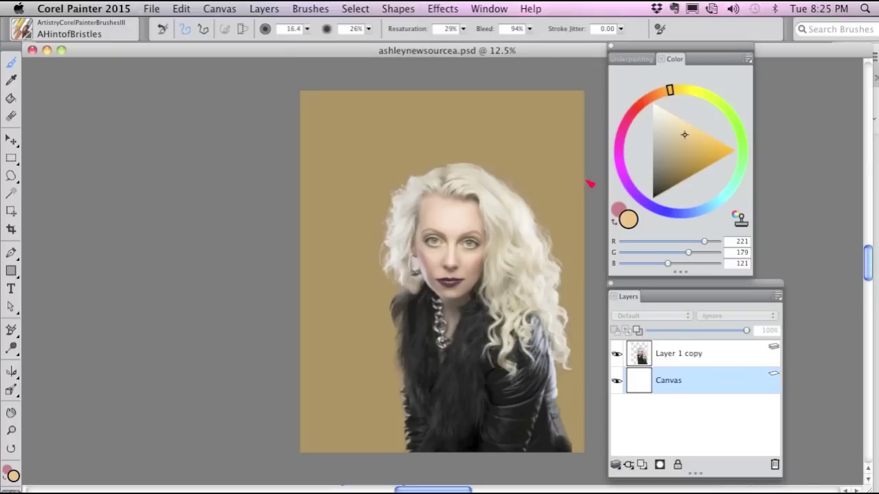
pyautogui.scroll(5, 589, 183)
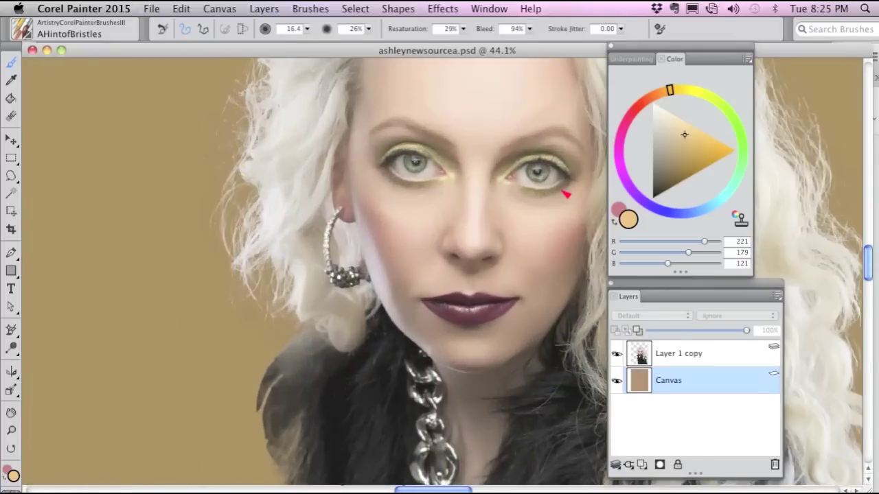
pyautogui.scroll(2, 566, 195)
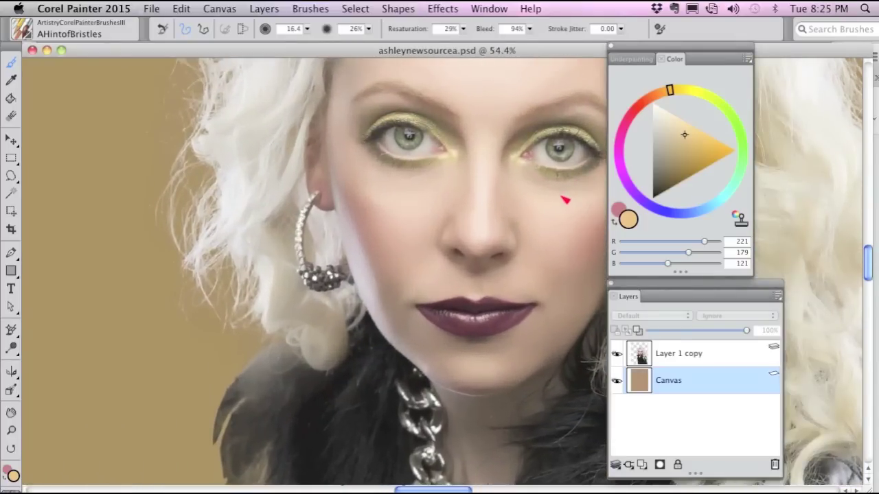
pyautogui.moveTo(186, 176); pyautogui.dragTo(457, 261)
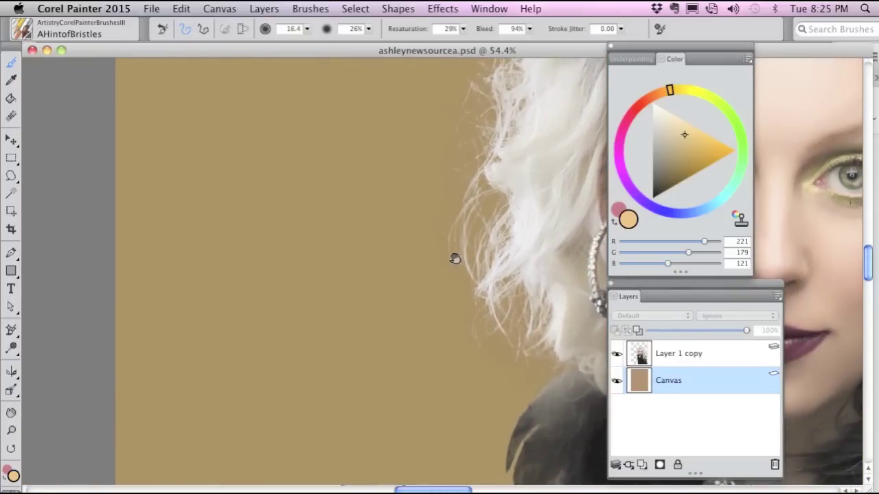
pyautogui.moveTo(349, 296)
pyautogui.mouseDown()
pyautogui.moveTo(389, 196)
pyautogui.moveTo(349, 231)
pyautogui.moveTo(387, 260)
pyautogui.moveTo(431, 371)
pyautogui.moveTo(422, 172)
pyautogui.moveTo(310, 231)
pyautogui.moveTo(314, 339)
pyautogui.moveTo(374, 450)
pyautogui.moveTo(410, 433)
pyautogui.moveTo(369, 145)
pyautogui.moveTo(324, 169)
pyautogui.mouseUp()
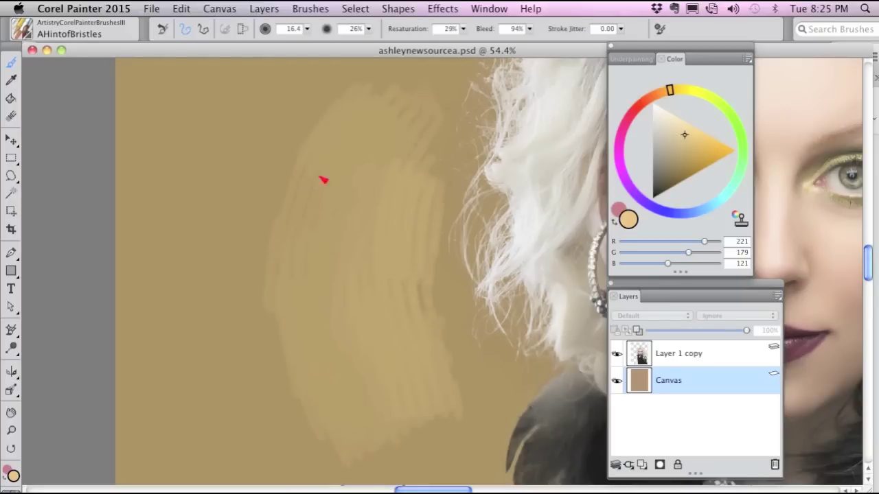
pyautogui.moveTo(300, 254)
pyautogui.mouseDown()
pyautogui.moveTo(293, 318)
pyautogui.moveTo(311, 287)
pyautogui.moveTo(310, 212)
pyautogui.moveTo(293, 151)
pyautogui.moveTo(240, 217)
pyautogui.mouseUp()
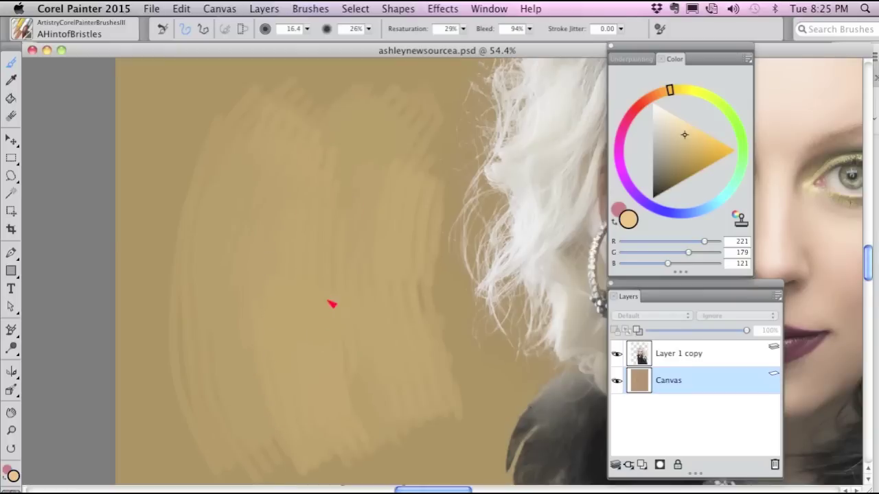
pyautogui.moveTo(360, 278)
pyautogui.mouseDown()
pyautogui.moveTo(449, 370)
pyautogui.moveTo(442, 421)
pyautogui.mouseUp()
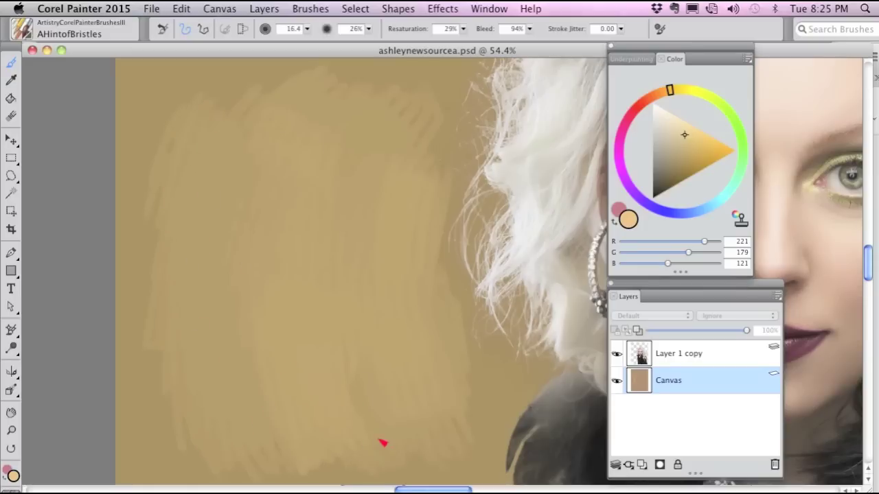
# - Cover the background beside the hair and collar with light tan Blobby1 dabs, and soften them with Blobby1Blender
pyautogui.click(24, 33)
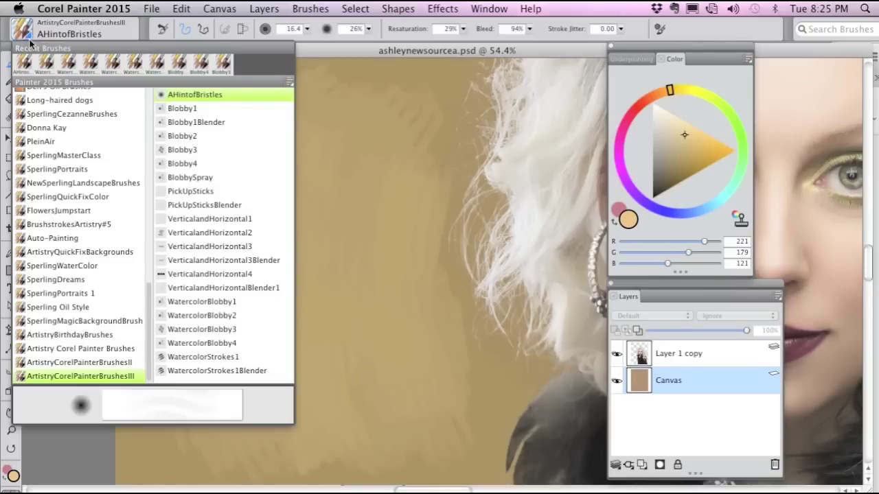
pyautogui.click(197, 110)
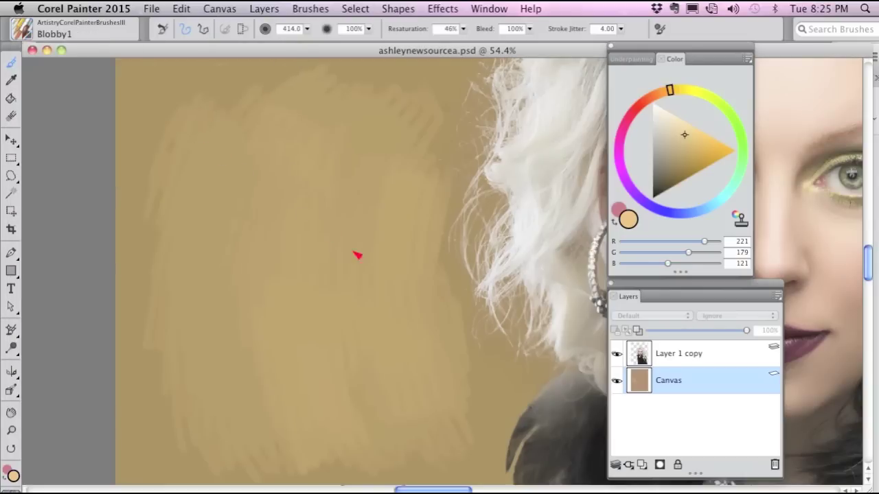
pyautogui.moveTo(340, 293)
pyautogui.mouseDown()
pyautogui.moveTo(356, 219)
pyautogui.moveTo(300, 228)
pyautogui.moveTo(354, 221)
pyautogui.moveTo(405, 243)
pyautogui.moveTo(432, 294)
pyautogui.moveTo(430, 385)
pyautogui.moveTo(321, 395)
pyautogui.mouseUp()
pyautogui.moveTo(320, 270)
pyautogui.mouseDown()
pyautogui.moveTo(309, 200)
pyautogui.moveTo(205, 232)
pyautogui.moveTo(250, 192)
pyautogui.moveTo(249, 247)
pyautogui.moveTo(279, 327)
pyautogui.moveTo(344, 379)
pyautogui.moveTo(417, 412)
pyautogui.moveTo(480, 412)
pyautogui.moveTo(490, 349)
pyautogui.moveTo(477, 225)
pyautogui.moveTo(482, 182)
pyautogui.moveTo(515, 384)
pyautogui.moveTo(393, 371)
pyautogui.moveTo(307, 186)
pyautogui.moveTo(278, 182)
pyautogui.moveTo(265, 265)
pyautogui.mouseUp()
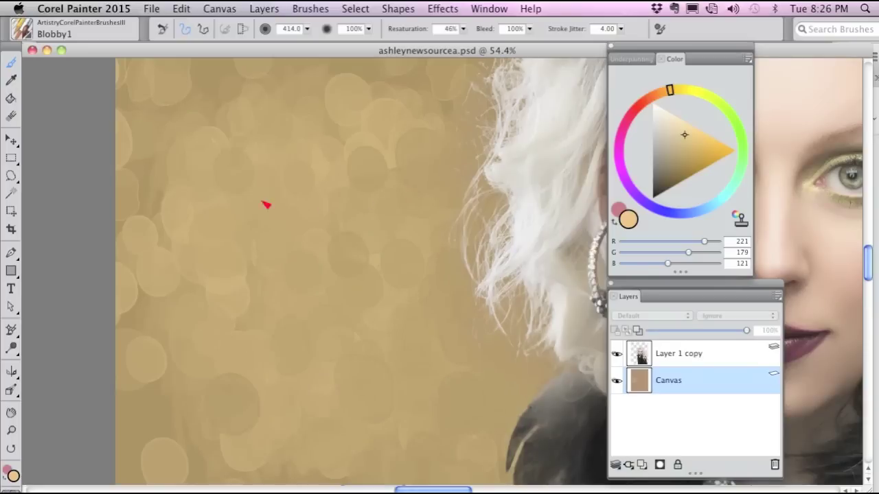
pyautogui.click(26, 31)
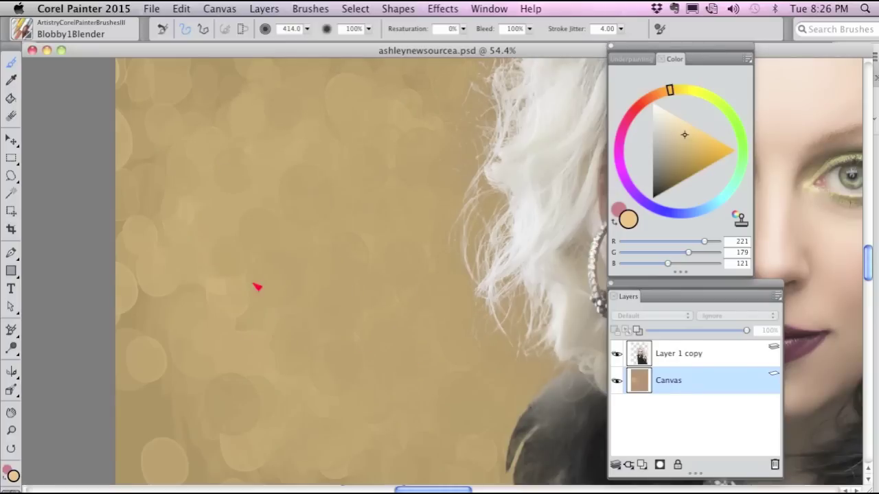
pyautogui.scroll(-7, 388, 212)
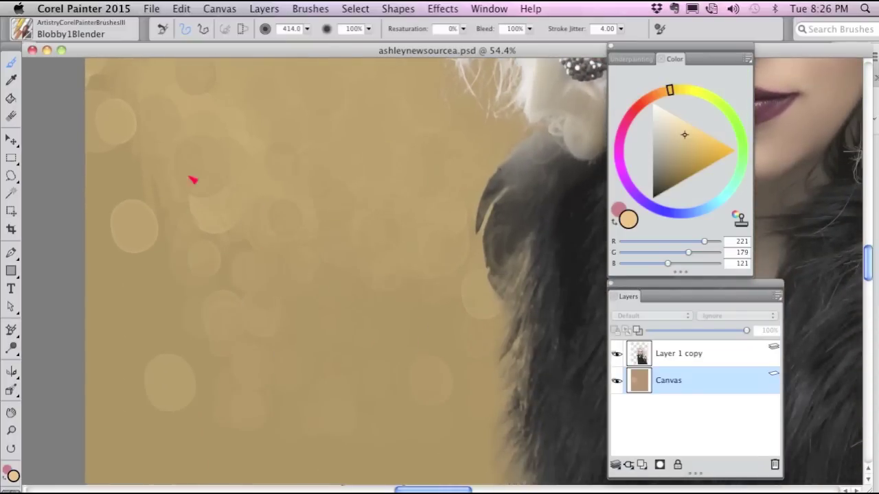
# - Paint faint magenta blobs (RGB 185, 75, 161) on the background beside the fur collar with the Blobby2 brush
pyautogui.click(27, 32)
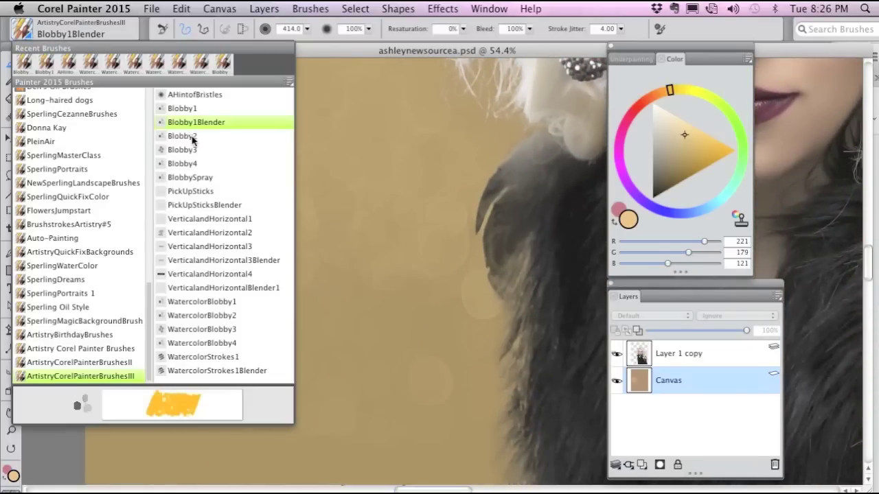
pyautogui.click(182, 136)
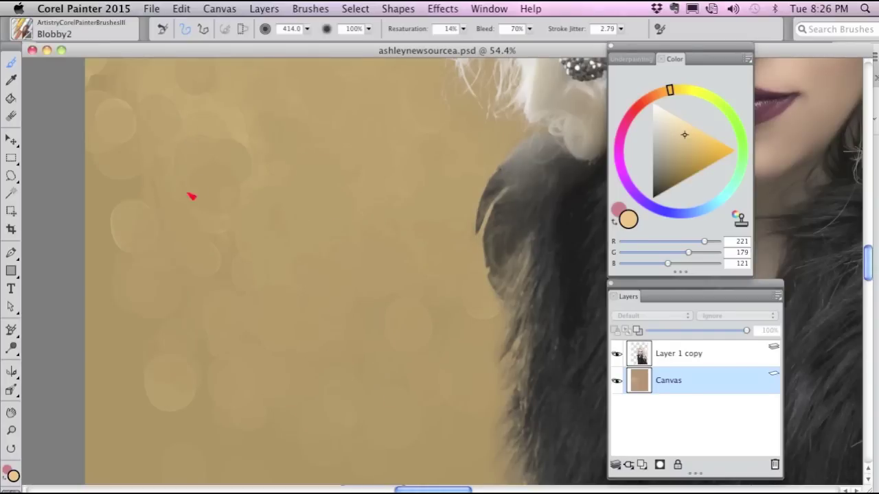
pyautogui.moveTo(670, 90)
pyautogui.mouseDown()
pyautogui.moveTo(639, 102)
pyautogui.moveTo(618, 152)
pyautogui.mouseUp()
pyautogui.moveTo(684, 135); pyautogui.dragTo(688, 150)
pyautogui.moveTo(336, 369)
pyautogui.mouseDown()
pyautogui.moveTo(376, 342)
pyautogui.moveTo(349, 193)
pyautogui.mouseUp()
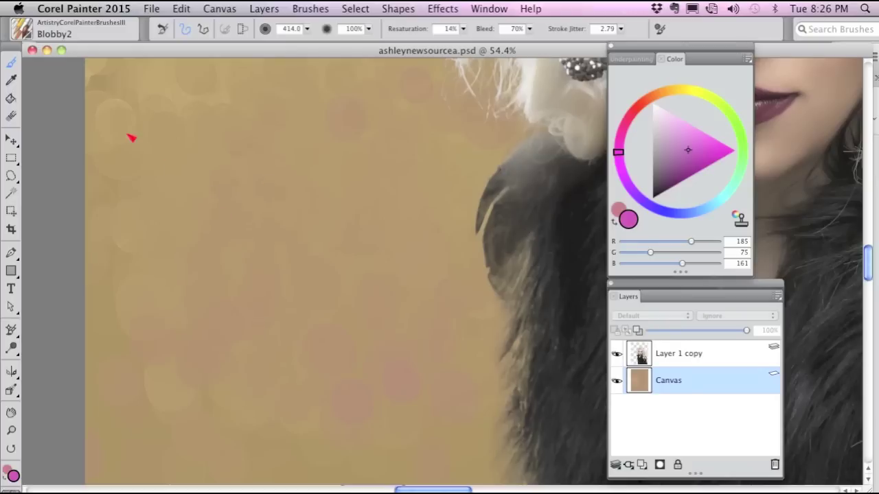
# - Add stronger magenta blobs over the same background area with the Blobby1 brush
pyautogui.click(22, 29)
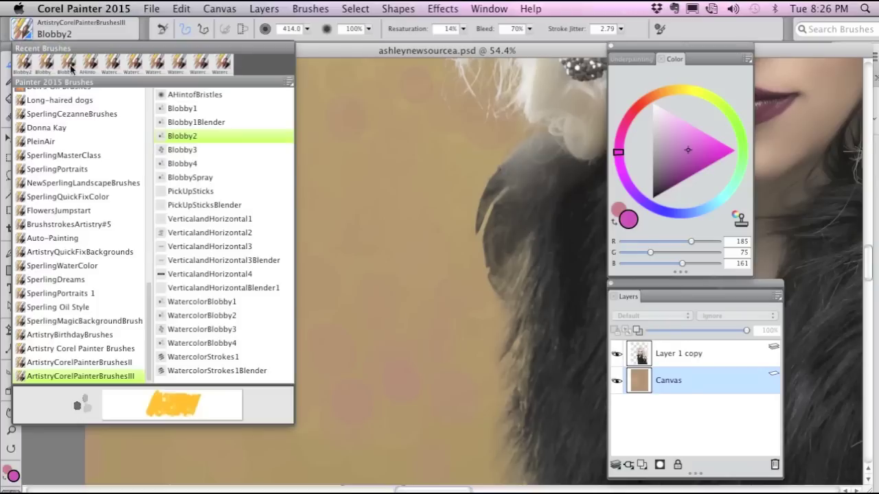
pyautogui.click(184, 116)
pyautogui.moveTo(222, 249)
pyautogui.mouseDown()
pyautogui.moveTo(257, 176)
pyautogui.moveTo(283, 177)
pyautogui.moveTo(423, 316)
pyautogui.moveTo(443, 371)
pyautogui.moveTo(376, 314)
pyautogui.moveTo(405, 230)
pyautogui.mouseUp()
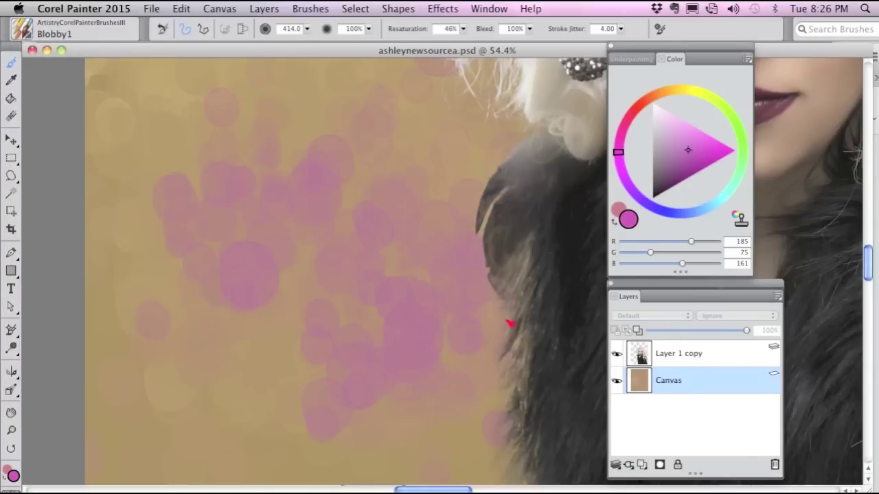
# - Blend the magenta blobs into the background with the Blobby2 brush in golden tan (RGB 208, 156, 90)
pyautogui.click(19, 23)
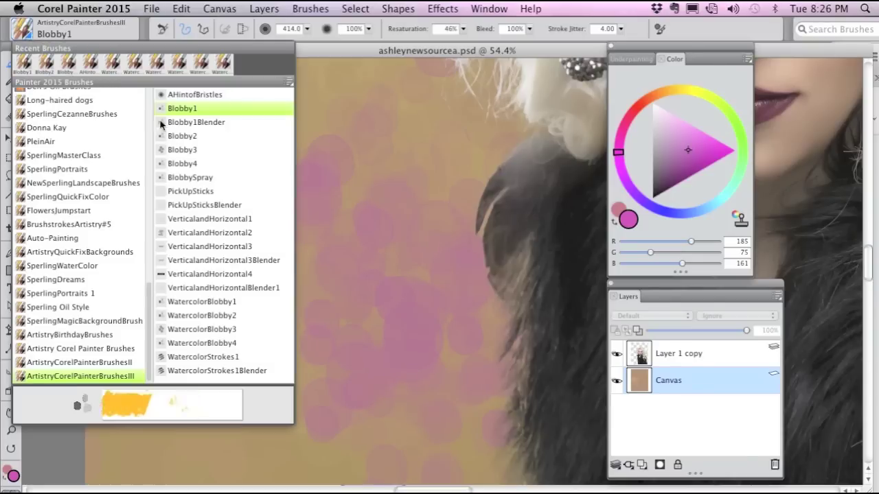
pyautogui.click(182, 136)
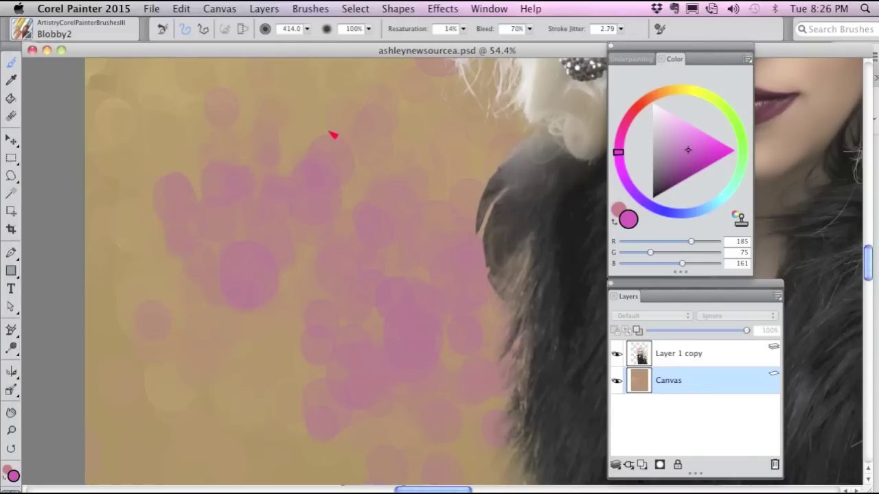
pyautogui.moveTo(640, 93); pyautogui.dragTo(670, 90)
pyautogui.moveTo(677, 156); pyautogui.dragTo(691, 143)
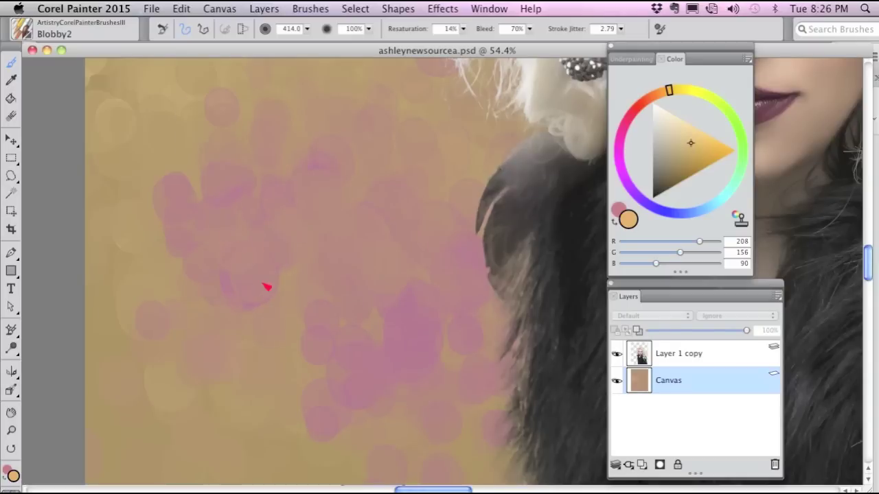
# - Work golden tan over the remaining magenta patches with the Blobby3 brush
pyautogui.click(24, 33)
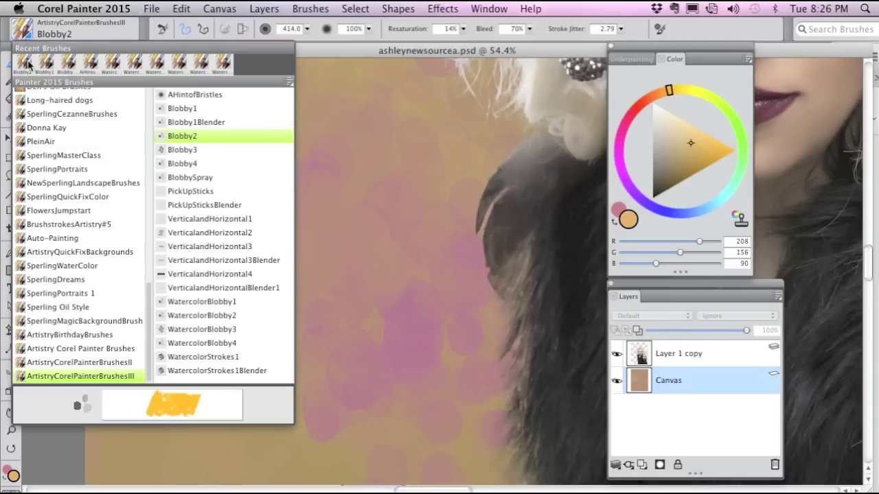
pyautogui.click(180, 179)
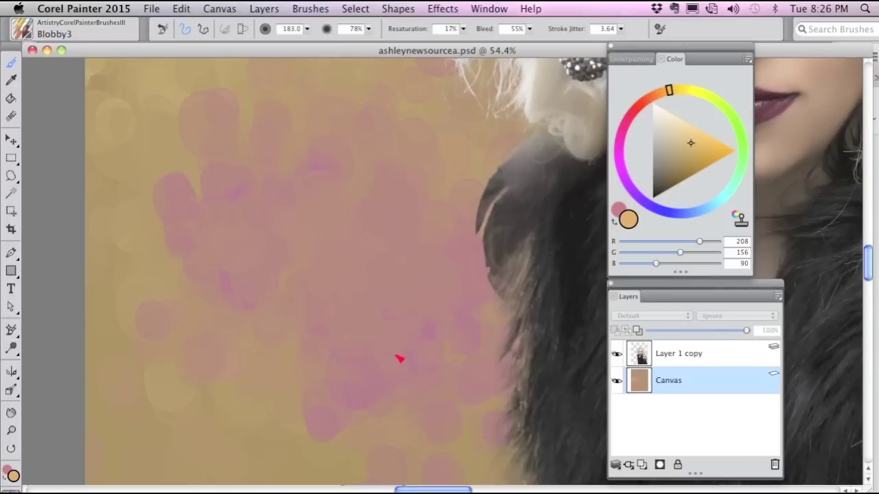
pyautogui.moveTo(297, 318)
pyautogui.mouseDown()
pyautogui.moveTo(264, 228)
pyautogui.moveTo(244, 320)
pyautogui.mouseUp()
# - Dab bright magenta (RGB 225, 10, 228) into the middle of the pinkish background area with the Blobby3 brush
pyautogui.click(621, 167)
pyautogui.moveTo(700, 146); pyautogui.dragTo(725, 154)
pyautogui.moveTo(377, 243); pyautogui.dragTo(293, 302)
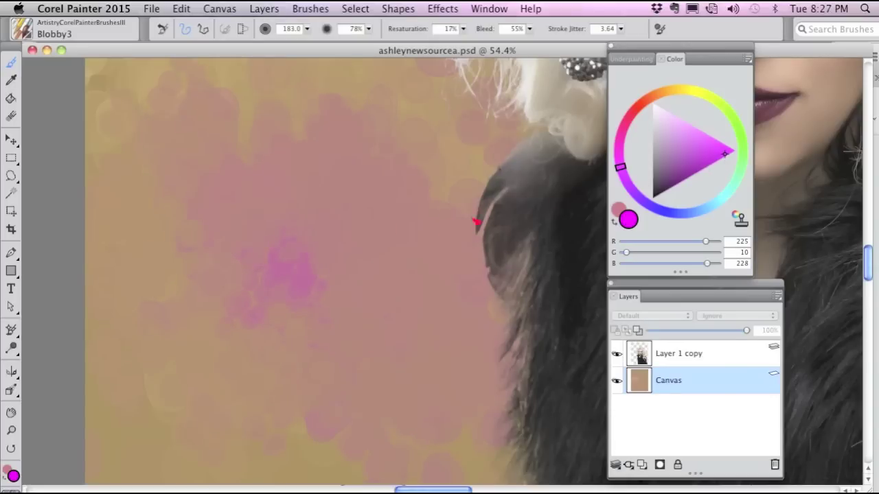
# - Paint orange-tan (RGB 186, 129, 74) over the magenta area beside the collar with the Blobby3 brush
pyautogui.press('super+minus')
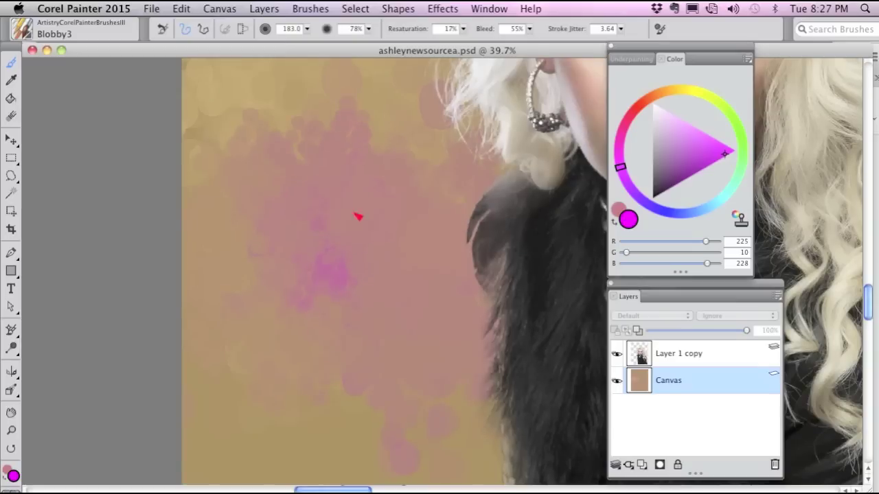
pyautogui.click(664, 91)
pyautogui.click(689, 152)
pyautogui.click(689, 150)
pyautogui.moveTo(355, 263)
pyautogui.mouseDown()
pyautogui.moveTo(375, 294)
pyautogui.moveTo(304, 307)
pyautogui.moveTo(285, 274)
pyautogui.moveTo(329, 313)
pyautogui.mouseUp()
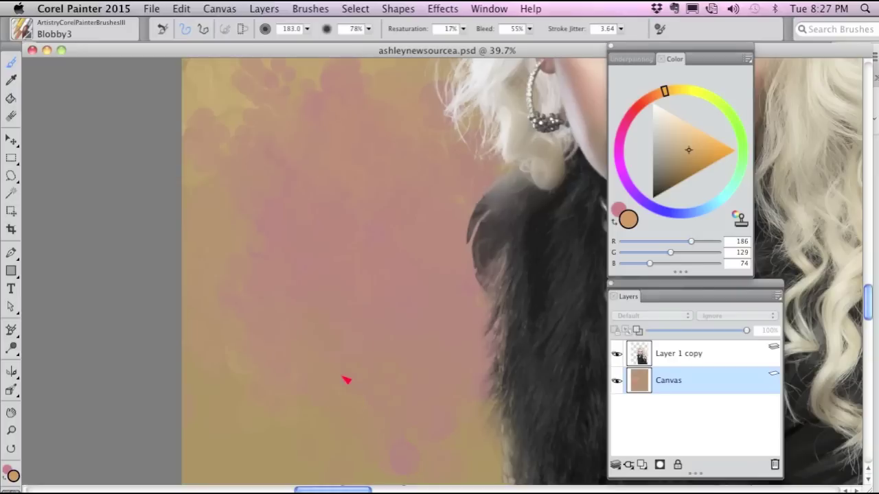
# - Scatter small peach dabs (RGB 244, 179, 116) across the pinkish background beside the collar with the Blobby4 brush
pyautogui.click(26, 31)
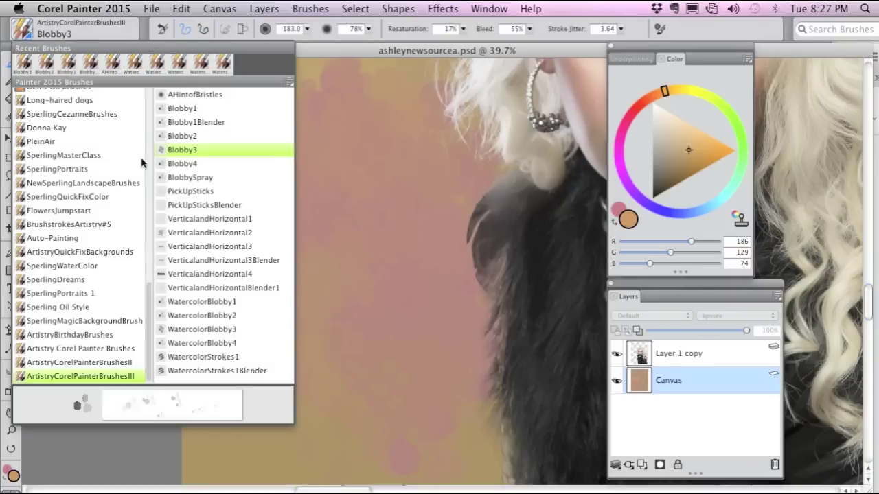
pyautogui.click(184, 164)
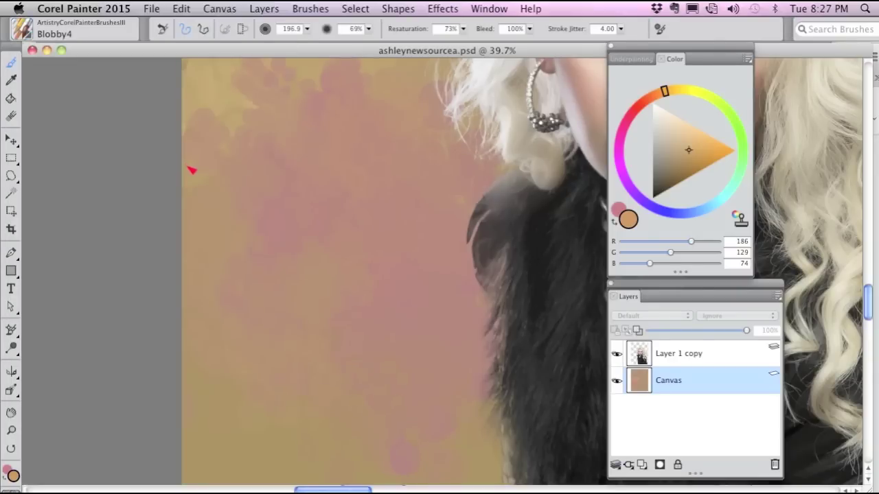
pyautogui.click(693, 131)
pyautogui.click(294, 198)
pyautogui.moveTo(375, 225)
pyautogui.mouseDown()
pyautogui.moveTo(334, 212)
pyautogui.moveTo(364, 265)
pyautogui.moveTo(296, 165)
pyautogui.moveTo(314, 204)
pyautogui.moveTo(347, 160)
pyautogui.mouseUp()
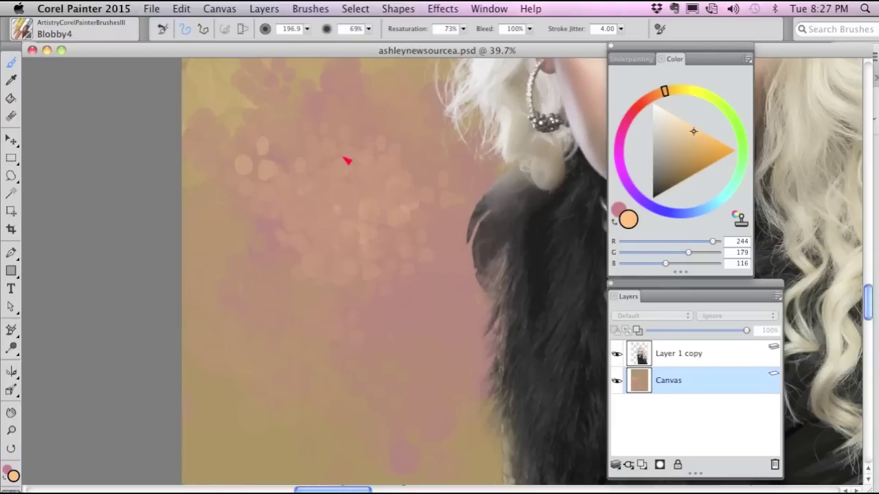
pyautogui.moveTo(272, 249); pyautogui.dragTo(336, 296)
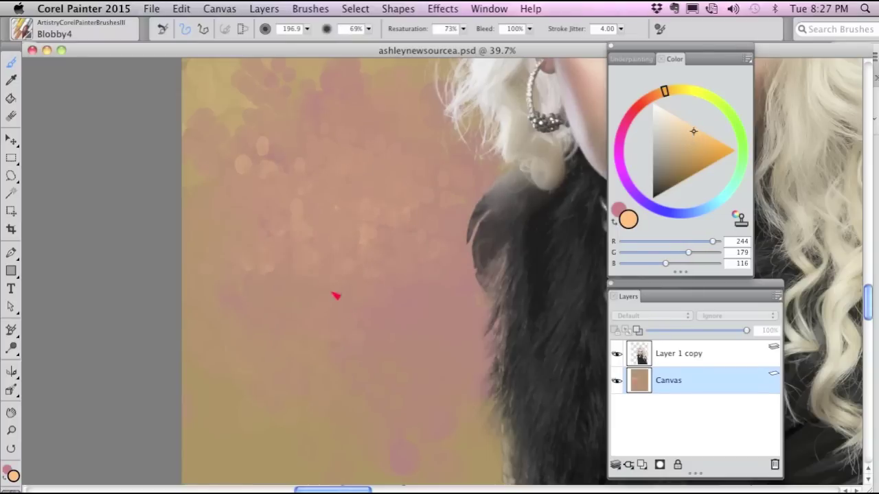
# - Scatter large translucent peach dabs (RGB 244, 179, 116) across the pinkish background beside the collar with the Blobby1 brush
pyautogui.click(27, 33)
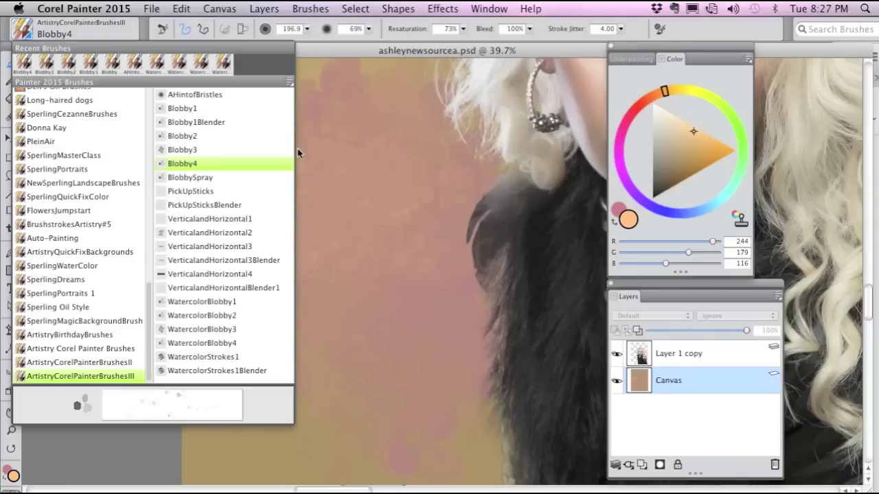
pyautogui.click(182, 107)
pyautogui.moveTo(314, 157)
pyautogui.mouseDown()
pyautogui.moveTo(292, 158)
pyautogui.moveTo(367, 229)
pyautogui.moveTo(327, 232)
pyautogui.mouseUp()
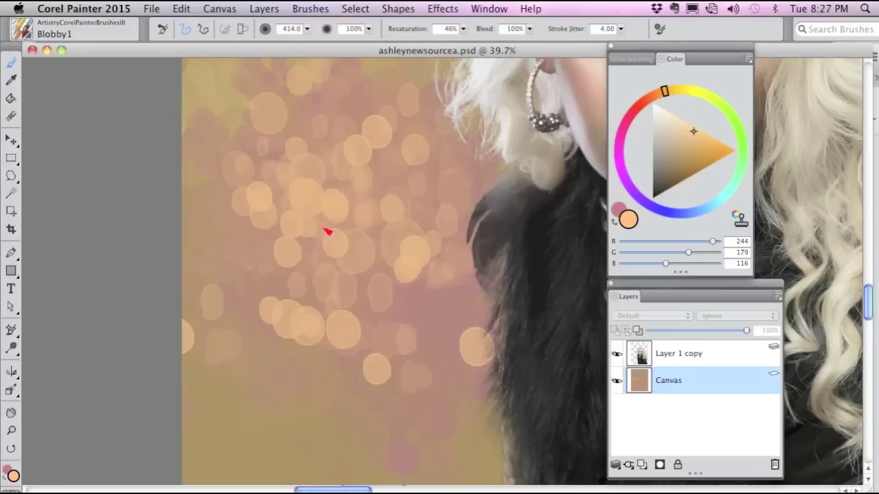
# - Soften the peach dabs with the Blobby2 brush and add pink dabs (RGB 244, 116, 234) among them
pyautogui.click(28, 33)
pyautogui.click(191, 137)
pyautogui.moveTo(393, 302); pyautogui.dragTo(295, 275)
pyautogui.moveTo(622, 134); pyautogui.dragTo(618, 160)
pyautogui.moveTo(420, 255)
pyautogui.mouseDown()
pyautogui.moveTo(314, 318)
pyautogui.moveTo(284, 389)
pyautogui.moveTo(334, 377)
pyautogui.moveTo(334, 310)
pyautogui.moveTo(227, 268)
pyautogui.mouseUp()
# - Work ochre (RGB 185, 151, 39) into the peach and pink dabs beside the collar with the Blobby3 brush
pyautogui.click(24, 32)
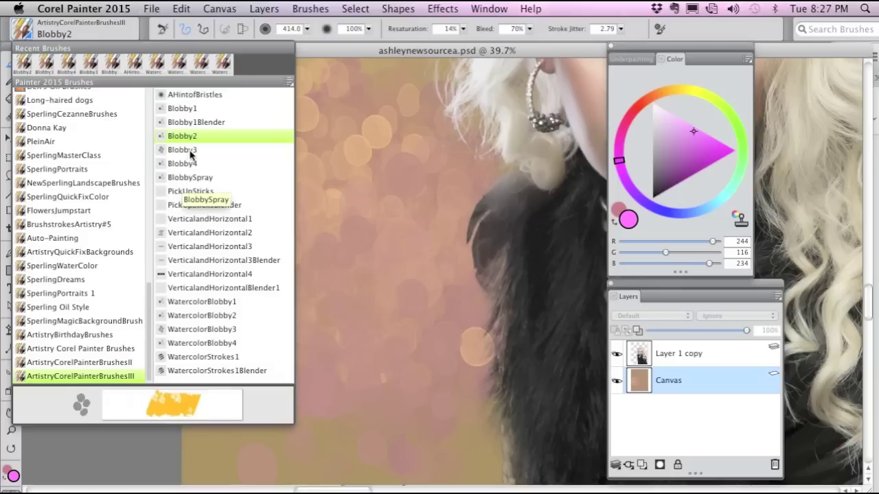
pyautogui.click(182, 150)
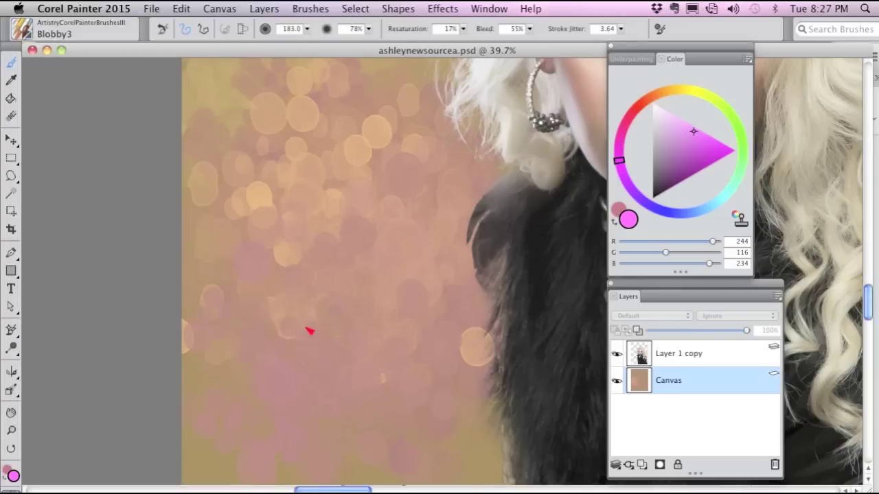
pyautogui.click(664, 96)
pyautogui.click(702, 134)
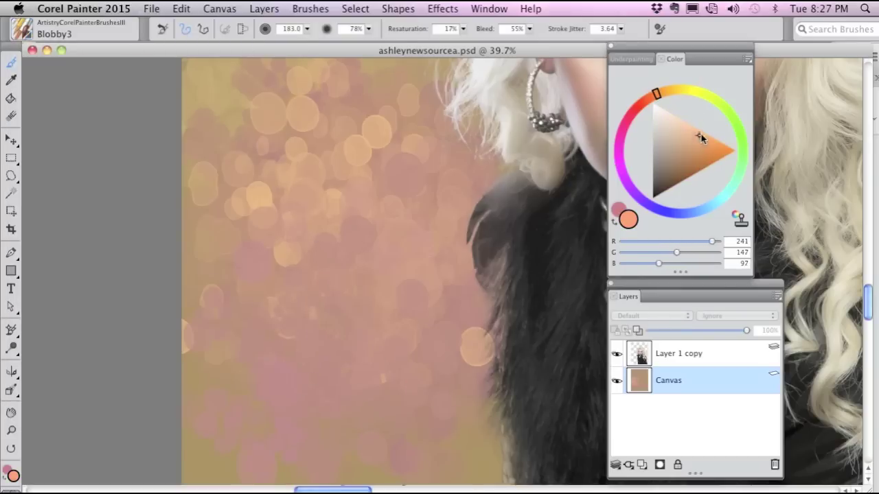
pyautogui.click(682, 91)
pyautogui.click(690, 154)
pyautogui.moveTo(344, 281)
pyautogui.mouseDown()
pyautogui.moveTo(271, 264)
pyautogui.moveTo(355, 241)
pyautogui.mouseUp()
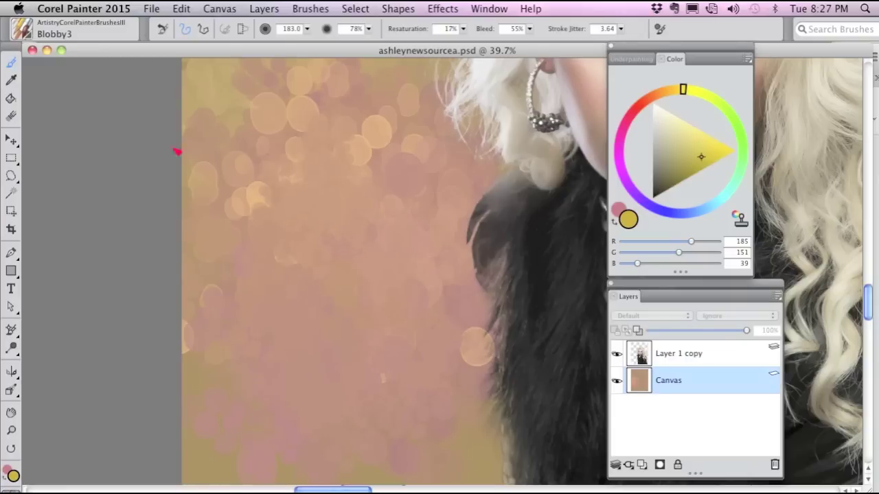
# - Dab small ochre spots (RGB 185, 151, 39) over the pinkish background beside the collar with the Blobby4 brush
pyautogui.click(29, 35)
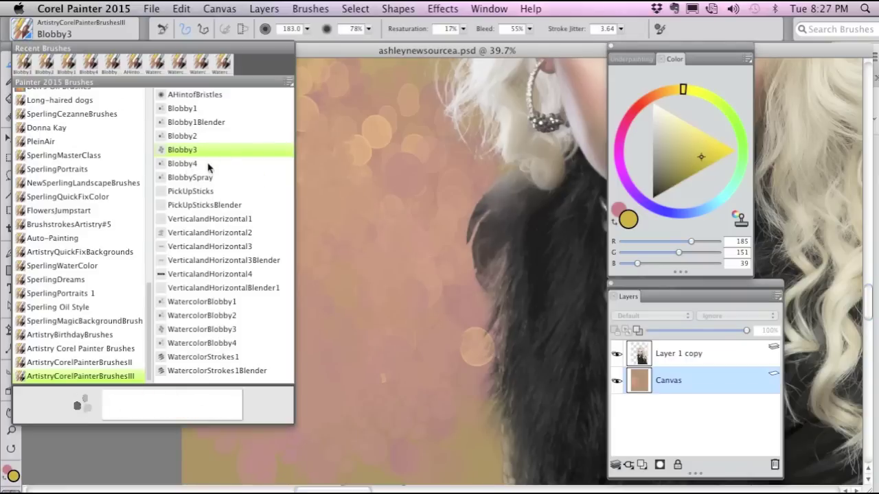
pyautogui.click(208, 165)
pyautogui.moveTo(408, 329); pyautogui.dragTo(396, 337)
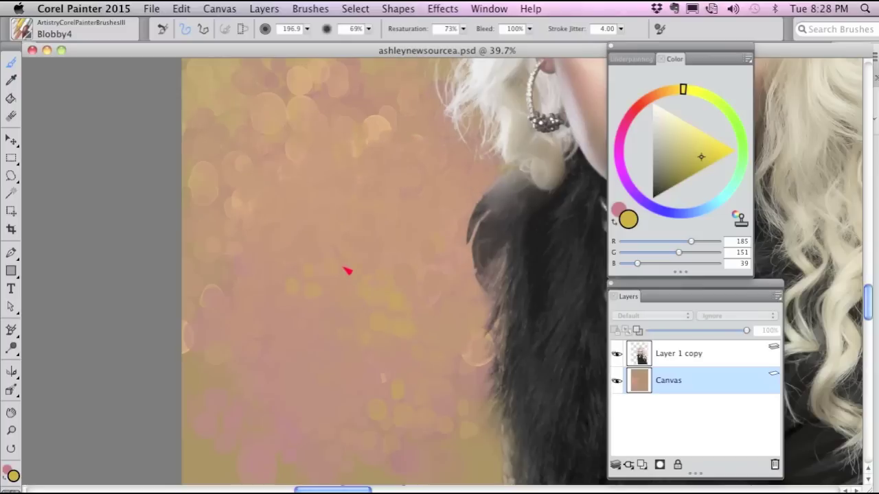
pyautogui.click(446, 316)
# - Spray ochre and off-white (RGB 255, 254, 250) dots over the background beside the collar with the BlobbySpray brush
pyautogui.click(22, 33)
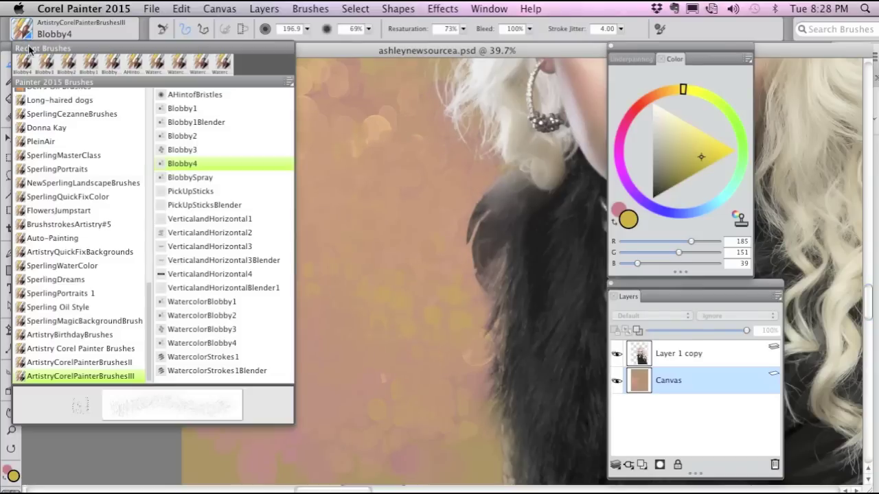
pyautogui.click(215, 180)
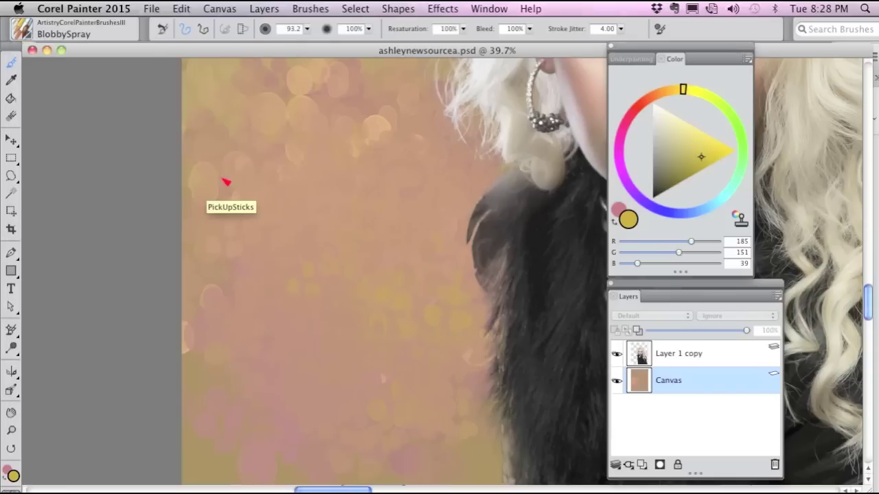
pyautogui.moveTo(361, 235)
pyautogui.mouseDown()
pyautogui.moveTo(406, 331)
pyautogui.moveTo(424, 195)
pyautogui.moveTo(465, 231)
pyautogui.moveTo(465, 364)
pyautogui.moveTo(324, 383)
pyautogui.moveTo(349, 366)
pyautogui.moveTo(487, 434)
pyautogui.mouseUp()
pyautogui.click(653, 103)
pyautogui.moveTo(386, 127)
pyautogui.mouseDown()
pyautogui.moveTo(356, 226)
pyautogui.moveTo(369, 318)
pyautogui.moveTo(447, 363)
pyautogui.moveTo(443, 273)
pyautogui.moveTo(526, 398)
pyautogui.moveTo(265, 237)
pyautogui.moveTo(389, 147)
pyautogui.moveTo(438, 269)
pyautogui.mouseUp()
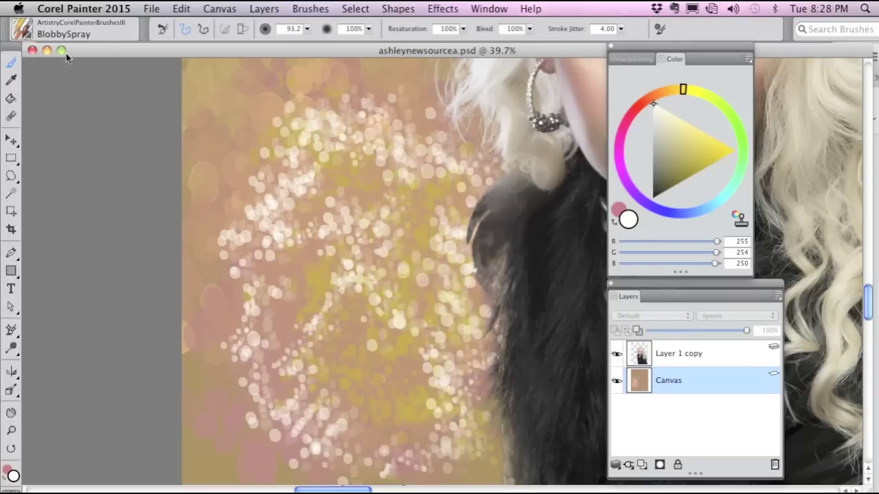
# - Brush olive (RGB 96, 85, 50) over the sprayed white dots with the PickUpSticks brush
pyautogui.click(26, 30)
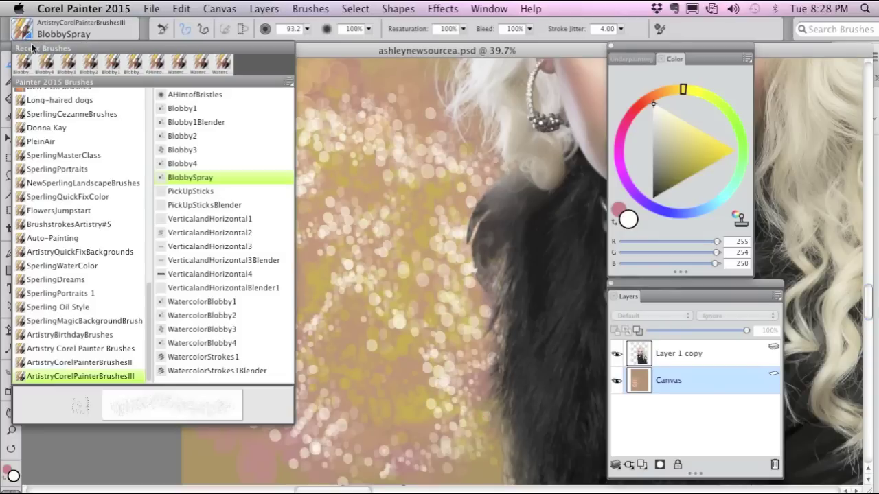
pyautogui.click(210, 195)
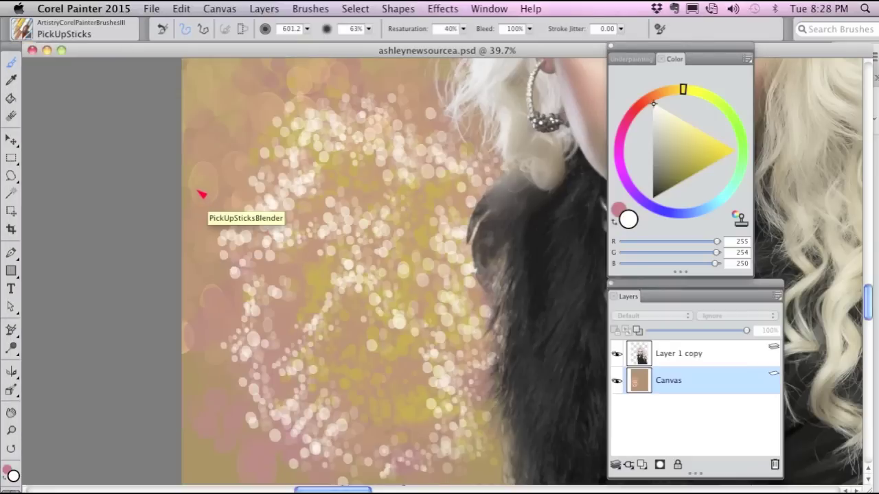
pyautogui.click(663, 165)
pyautogui.click(669, 171)
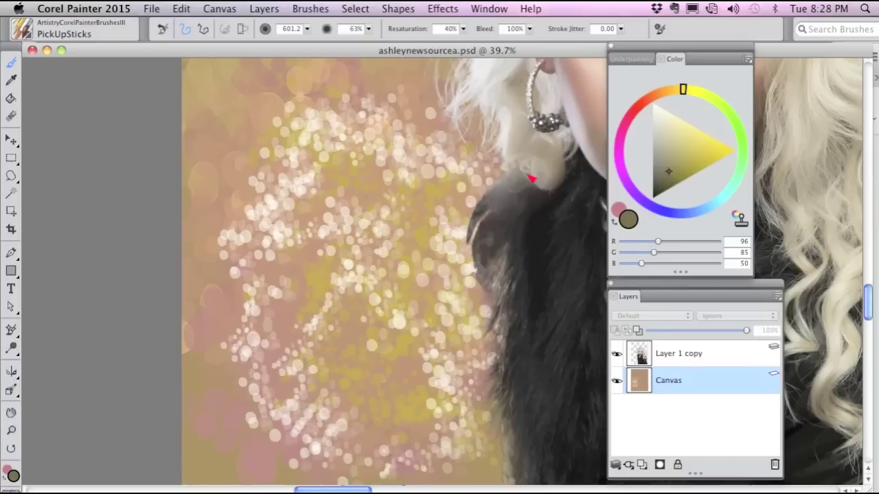
pyautogui.moveTo(283, 172)
pyautogui.mouseDown()
pyautogui.moveTo(305, 167)
pyautogui.moveTo(337, 196)
pyautogui.moveTo(345, 232)
pyautogui.moveTo(393, 180)
pyautogui.moveTo(381, 124)
pyautogui.moveTo(400, 161)
pyautogui.moveTo(363, 263)
pyautogui.moveTo(354, 336)
pyautogui.moveTo(317, 368)
pyautogui.moveTo(375, 355)
pyautogui.mouseUp()
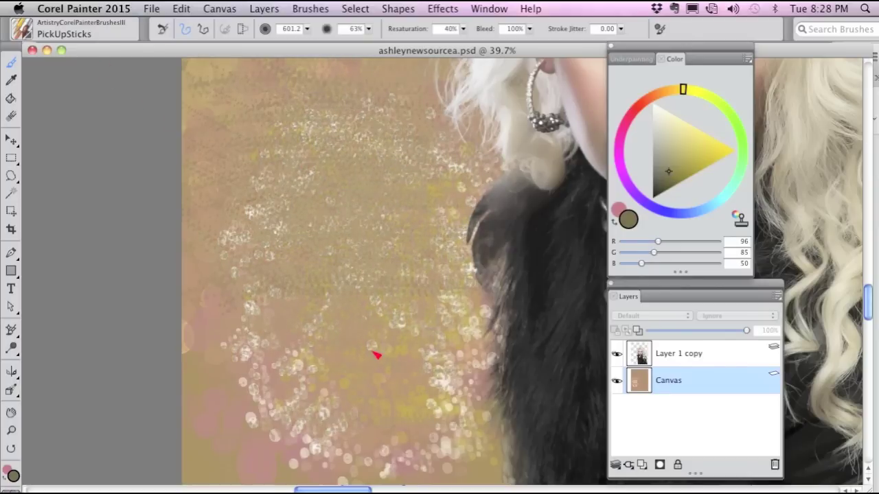
# - Cover more of the remaining white dots with olive PickUpSticks strokes and extend them into the tan background below
pyautogui.press('super+minus')
pyautogui.press('super+minus')
pyautogui.press('super+minus')
pyautogui.moveTo(373, 281); pyautogui.dragTo(412, 359)
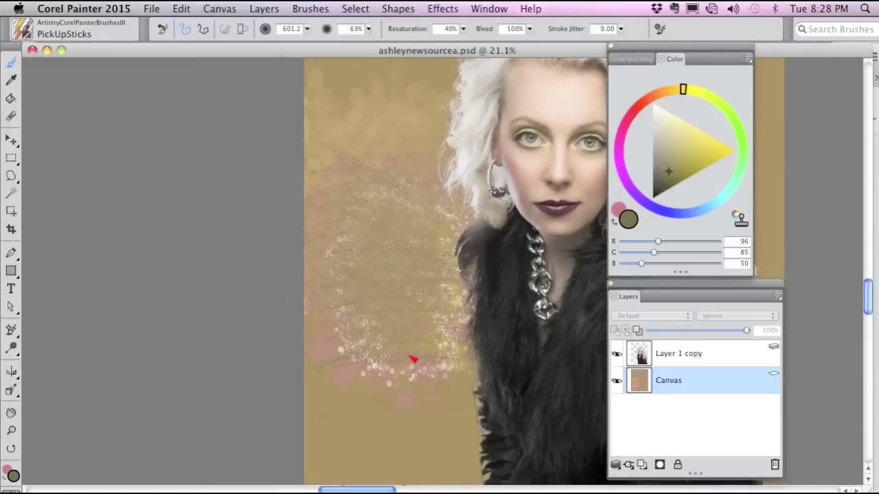
pyautogui.moveTo(443, 399); pyautogui.dragTo(399, 308)
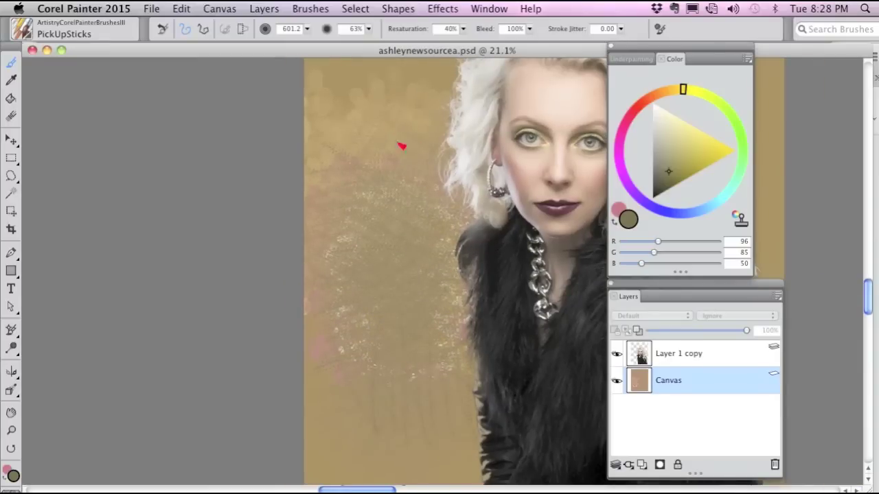
# - Brush light pink (RGB 236, 154, 234) over the olive area beside the hair with PickUpSticks and undo the last stroke
pyautogui.moveTo(621, 130); pyautogui.dragTo(620, 165)
pyautogui.click(680, 126)
pyautogui.moveTo(385, 172)
pyautogui.mouseDown()
pyautogui.moveTo(410, 188)
pyautogui.moveTo(394, 286)
pyautogui.mouseUp()
pyautogui.press('super+z')
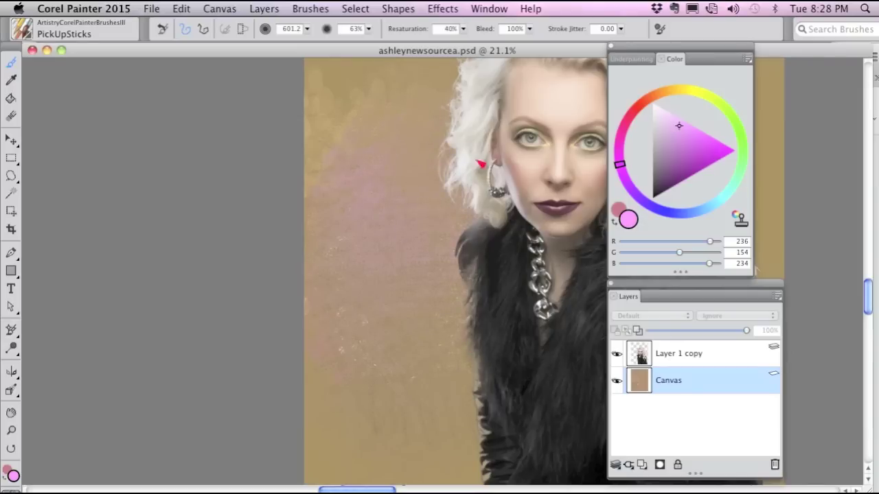
# - Add dark purple (RGB 61, 19, 60) PickUpSticks strokes along the left edge and upper corner of the background
pyautogui.click(667, 184)
pyautogui.moveTo(360, 125)
pyautogui.mouseDown()
pyautogui.moveTo(308, 259)
pyautogui.moveTo(302, 320)
pyautogui.mouseUp()
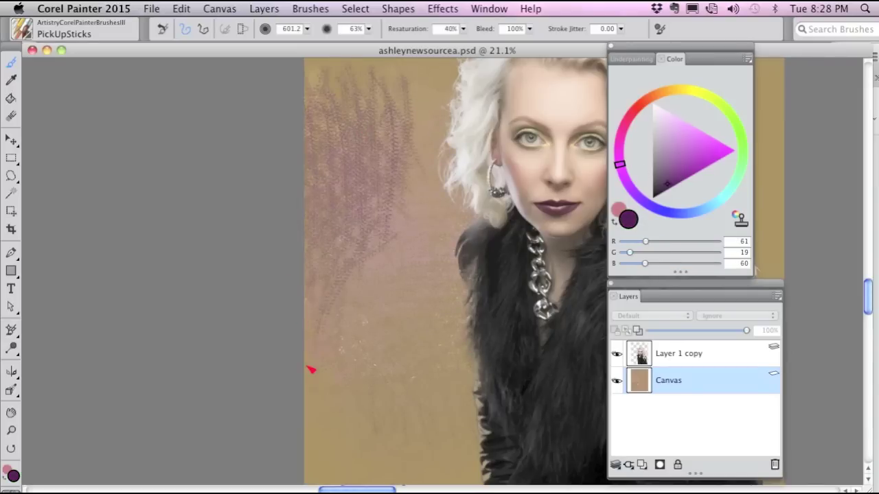
pyautogui.moveTo(348, 474)
pyautogui.mouseDown()
pyautogui.moveTo(334, 455)
pyautogui.moveTo(355, 333)
pyautogui.mouseUp()
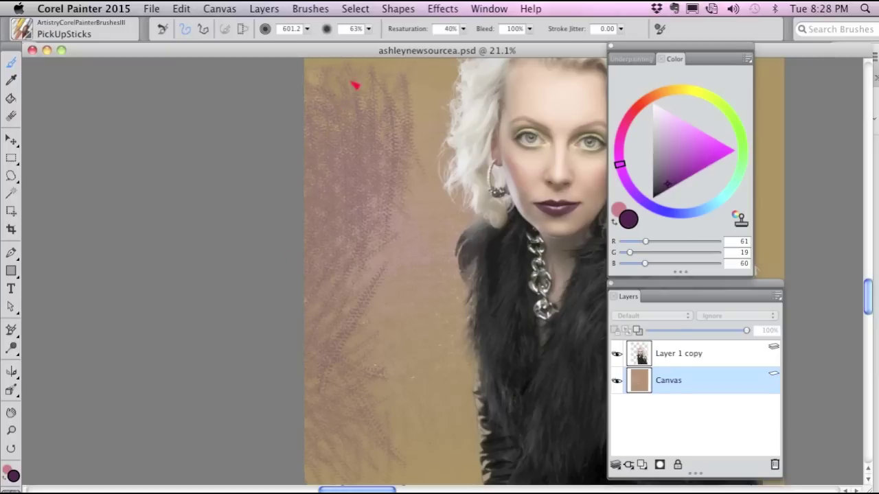
pyautogui.moveTo(421, 171)
pyautogui.mouseDown()
pyautogui.moveTo(392, 235)
pyautogui.moveTo(323, 220)
pyautogui.moveTo(275, 141)
pyautogui.moveTo(353, 112)
pyautogui.moveTo(353, 210)
pyautogui.moveTo(389, 104)
pyautogui.moveTo(510, 108)
pyautogui.mouseUp()
# - Layer golden yellow (RGB 212, 183, 86) PickUpSticks strokes between the purple edge and the woman's hair and collar
pyautogui.click(656, 94)
pyautogui.click(693, 146)
pyautogui.moveTo(656, 94); pyautogui.dragTo(682, 89)
pyautogui.moveTo(339, 190)
pyautogui.mouseDown()
pyautogui.moveTo(392, 239)
pyautogui.moveTo(434, 219)
pyautogui.mouseUp()
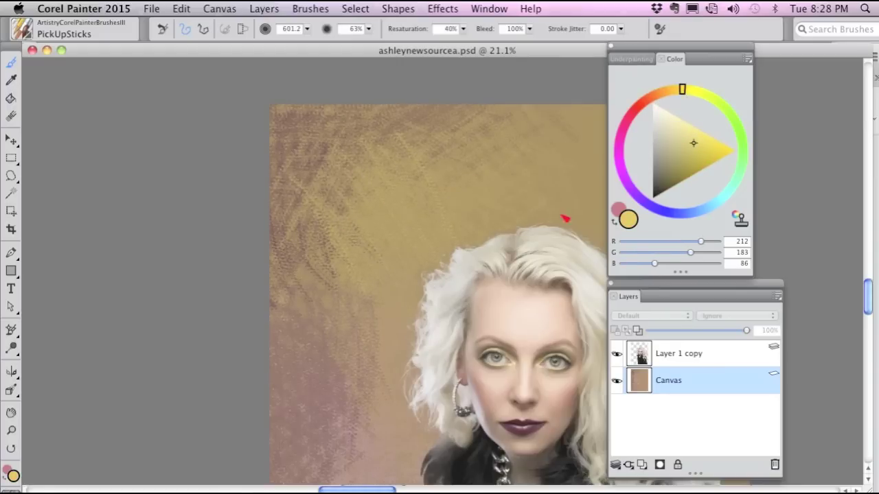
pyautogui.moveTo(500, 334); pyautogui.dragTo(442, 153)
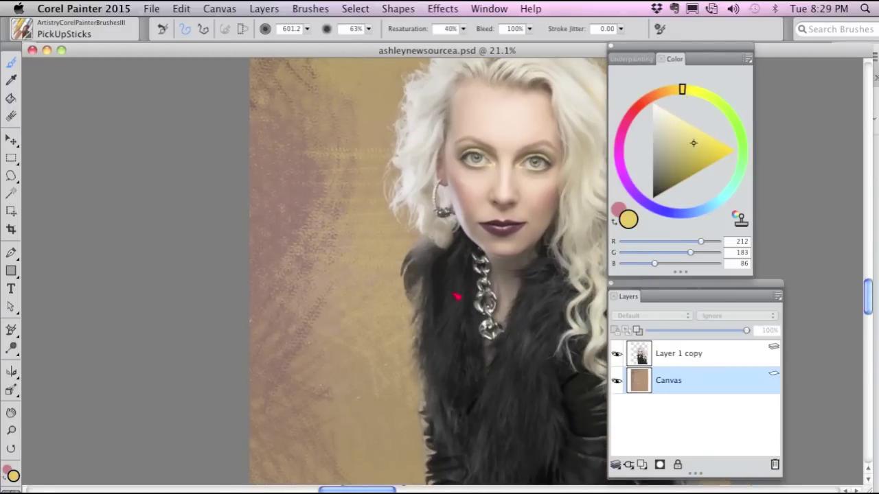
# - Blend the purple and yellow strokes around the hair and along the background's left side with the PickUpSticksBlender brush
pyautogui.click(23, 29)
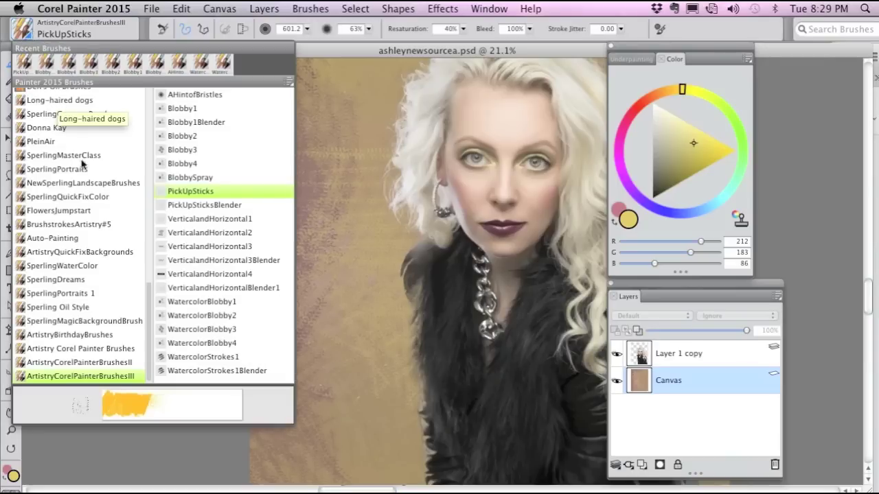
pyautogui.click(234, 206)
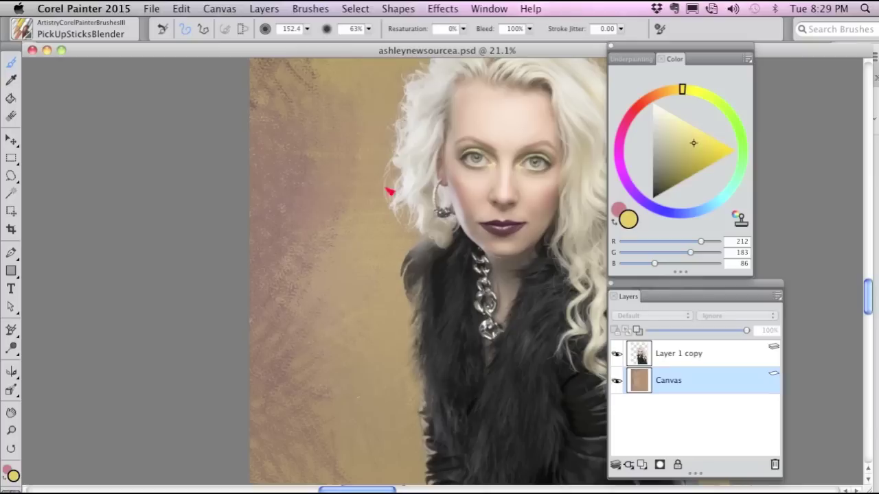
pyautogui.scroll(5, 311, 268)
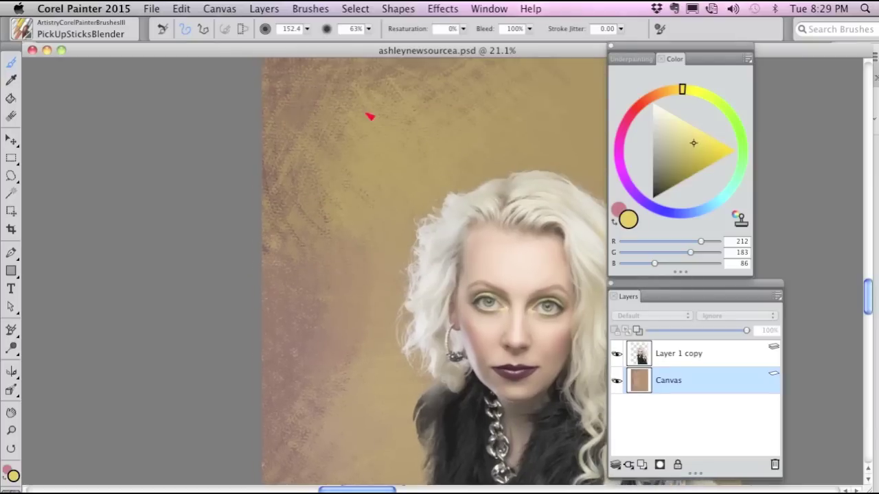
pyautogui.scroll(4, 431, 117)
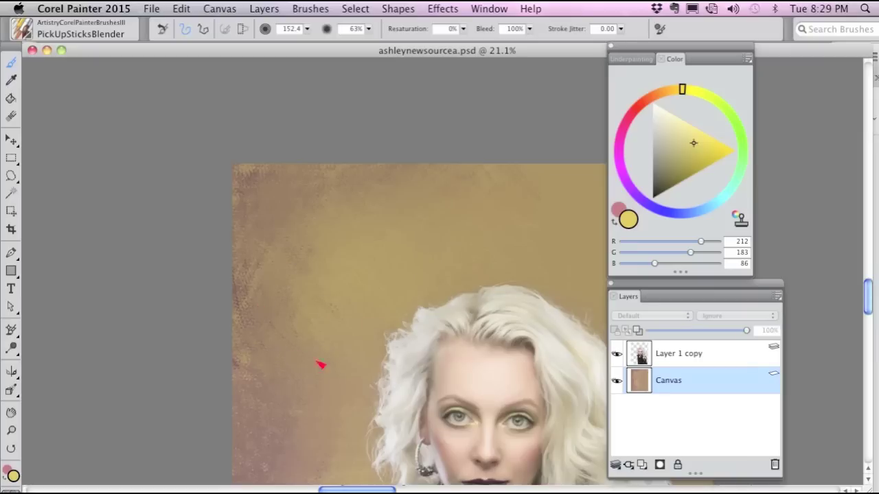
pyautogui.scroll(-6, 295, 359)
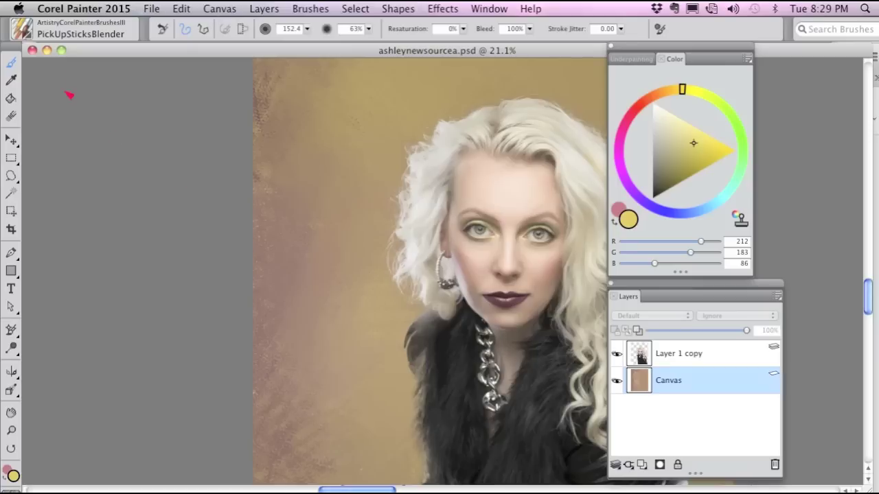
# - Paint dark olive (RGB 85, 70, 21) line strokes above the head and down beside the hair with the VerticalandHorizontal1 brush
pyautogui.click(21, 29)
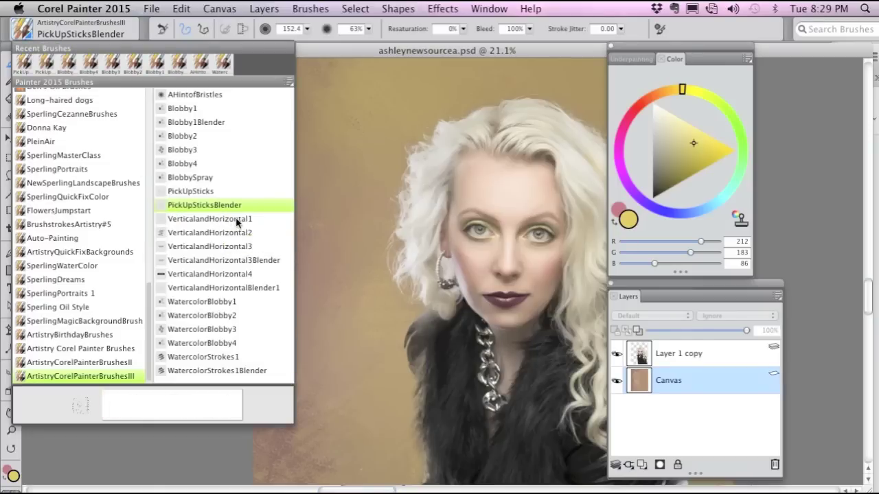
pyautogui.click(232, 246)
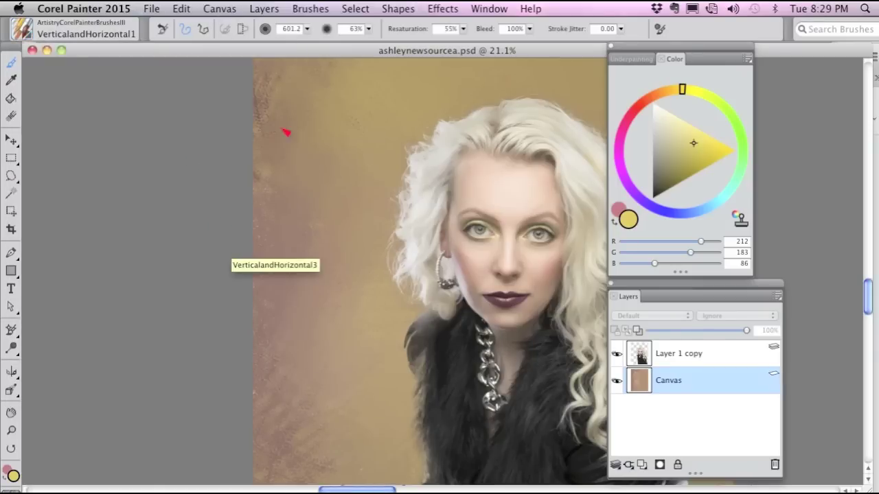
pyautogui.moveTo(502, 183); pyautogui.dragTo(324, 302)
pyautogui.moveTo(671, 182); pyautogui.dragTo(674, 179)
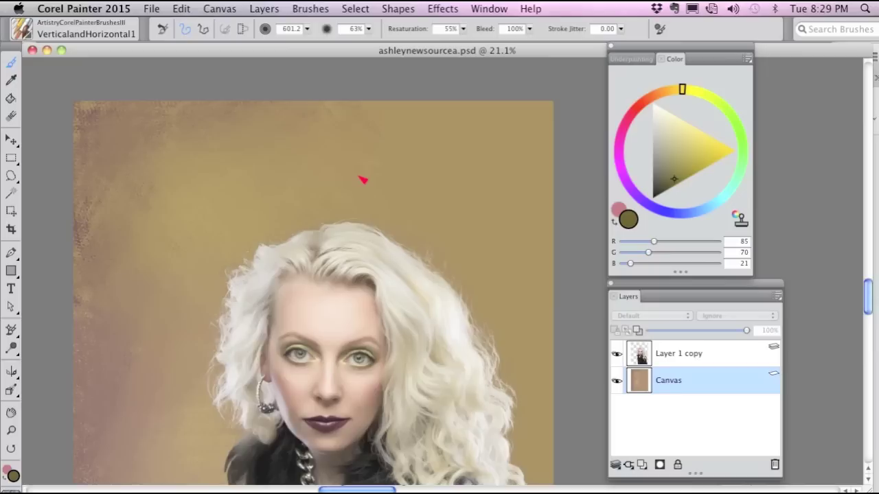
pyautogui.moveTo(294, 194); pyautogui.dragTo(411, 188)
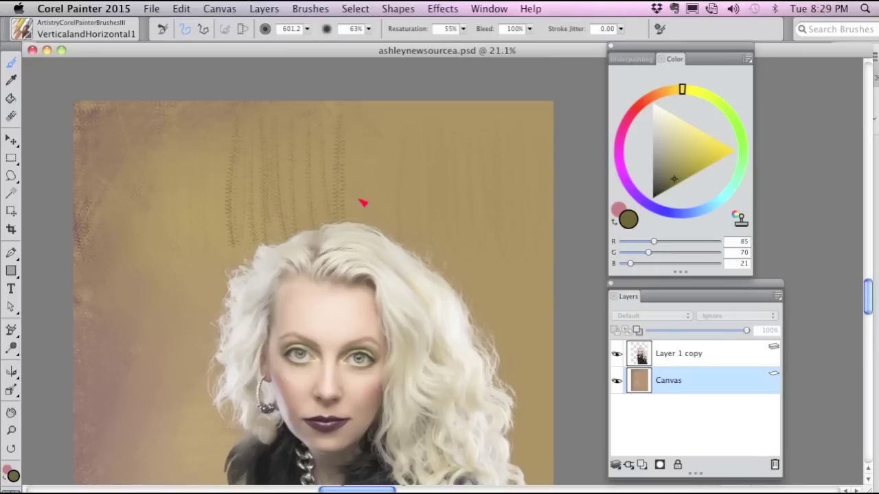
pyautogui.moveTo(523, 199); pyautogui.dragTo(310, 195)
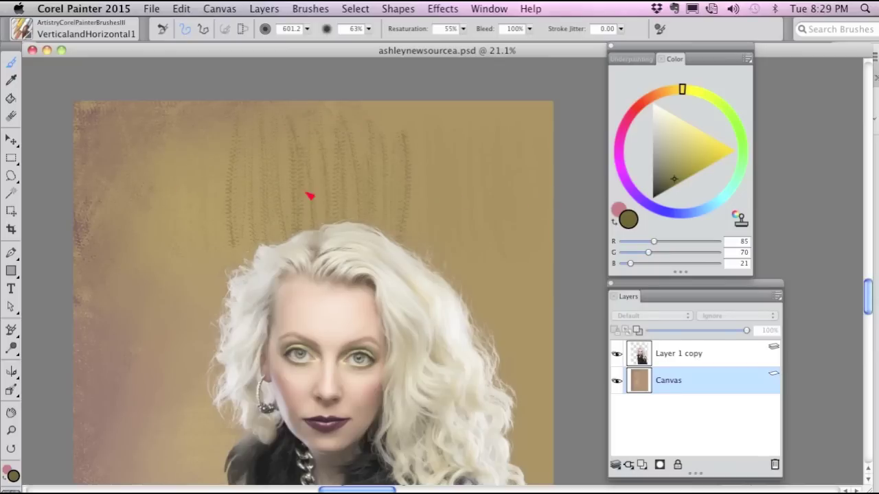
pyautogui.moveTo(445, 210); pyautogui.dragTo(440, 165)
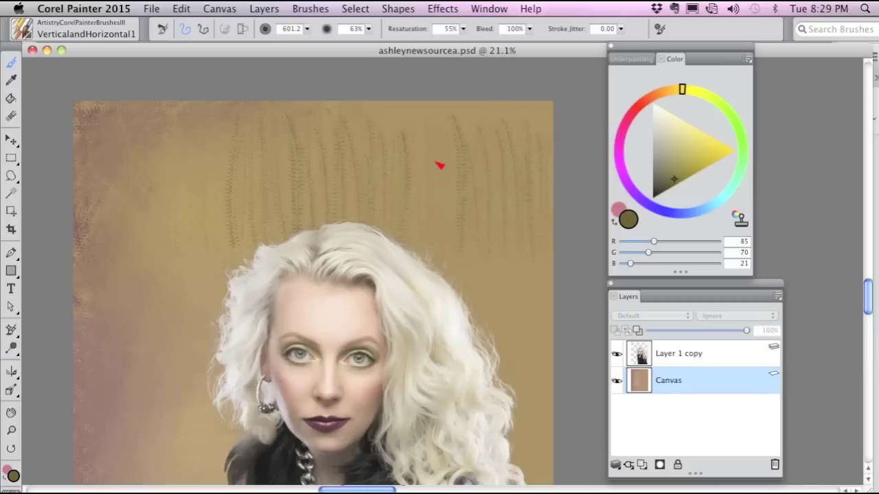
pyautogui.moveTo(169, 240); pyautogui.dragTo(242, 235)
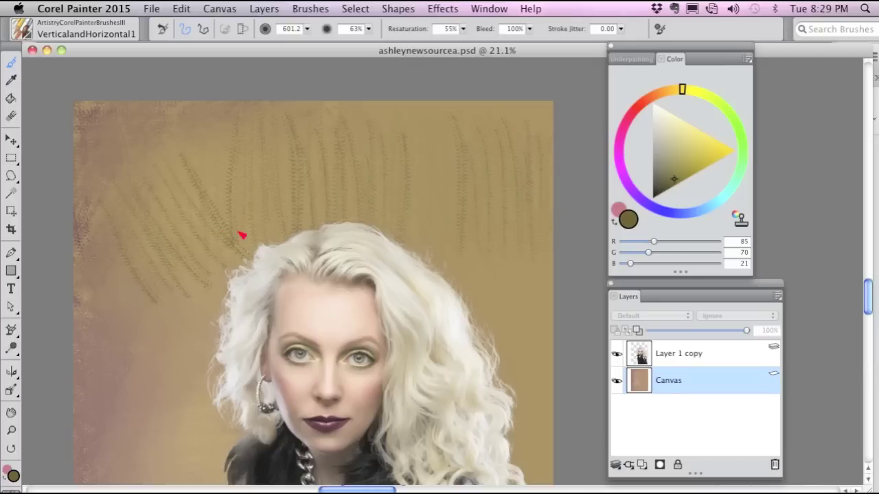
pyautogui.moveTo(162, 317)
pyautogui.mouseDown()
pyautogui.moveTo(209, 313)
pyautogui.moveTo(145, 323)
pyautogui.moveTo(166, 357)
pyautogui.mouseUp()
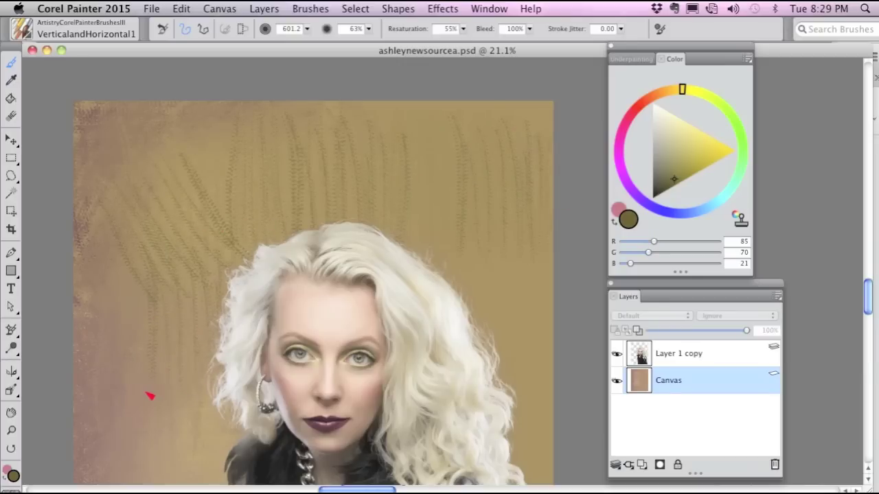
# - Add more vertical dark olive (RGB 85, 70, 21) VerticalandHorizontal1 strokes over the background's upper left and beside the hair on the right
pyautogui.moveTo(192, 204); pyautogui.dragTo(248, 191)
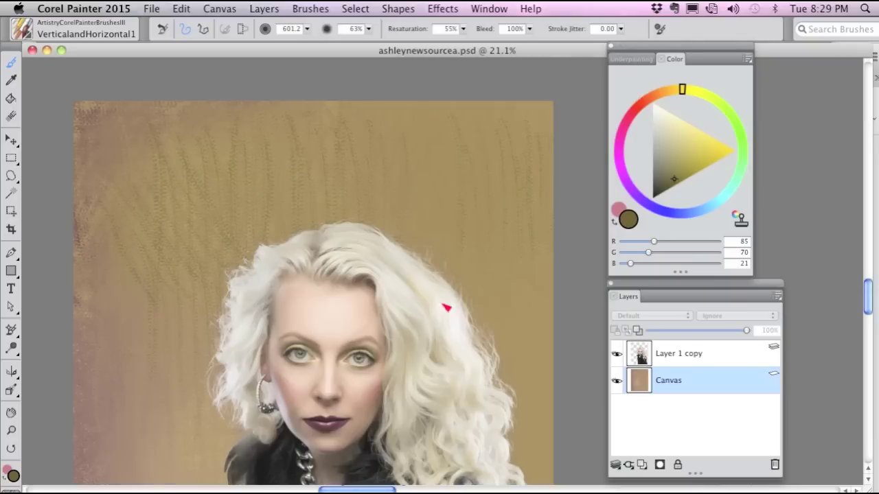
pyautogui.moveTo(493, 345); pyautogui.dragTo(522, 352)
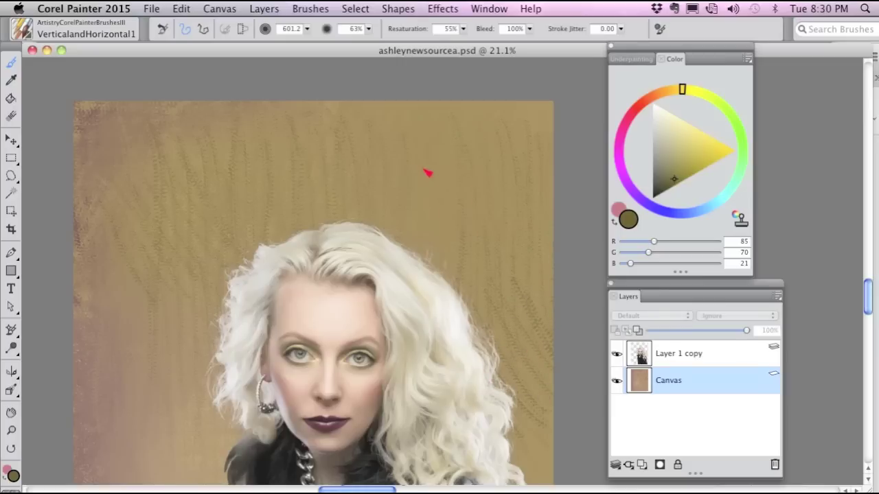
pyautogui.moveTo(436, 174); pyautogui.dragTo(402, 200)
# - Paint horizontal dark olive VerticalandHorizontal1 strokes across the background left of the collar and hair and above the head
pyautogui.moveTo(366, 335); pyautogui.dragTo(450, 125)
pyautogui.scroll(-5, 450, 125)
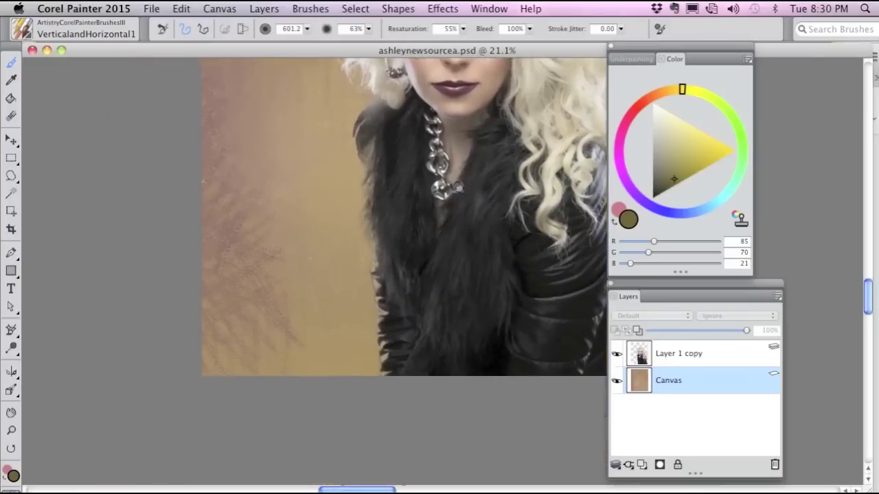
pyautogui.moveTo(280, 248); pyautogui.dragTo(284, 245)
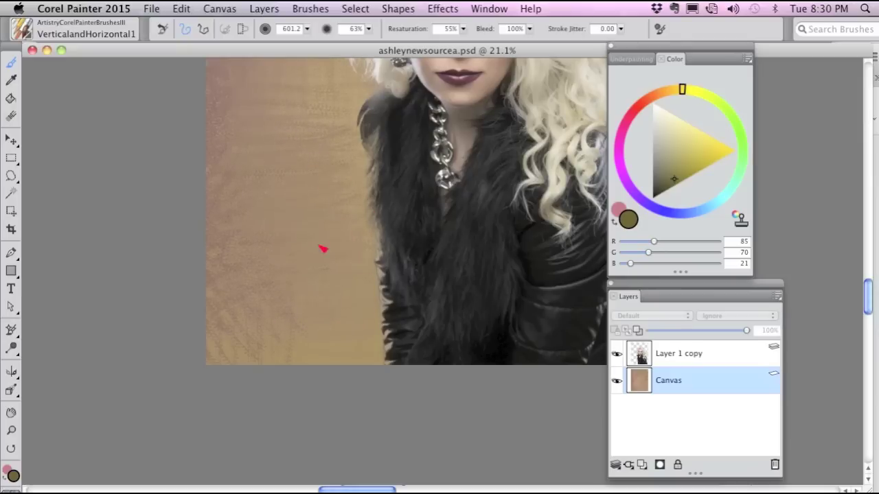
pyautogui.scroll(5, 343, 261)
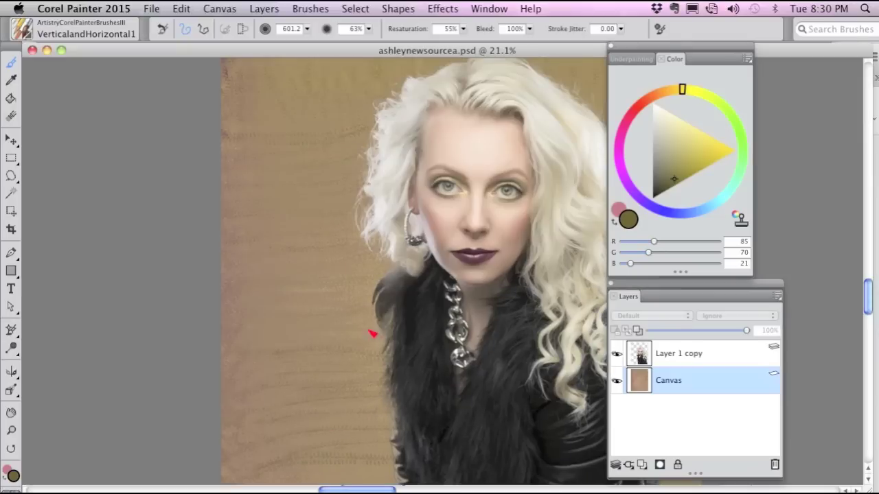
pyautogui.moveTo(300, 272)
pyautogui.mouseDown()
pyautogui.moveTo(300, 314)
pyautogui.moveTo(312, 112)
pyautogui.moveTo(367, 165)
pyautogui.moveTo(408, 250)
pyautogui.mouseUp()
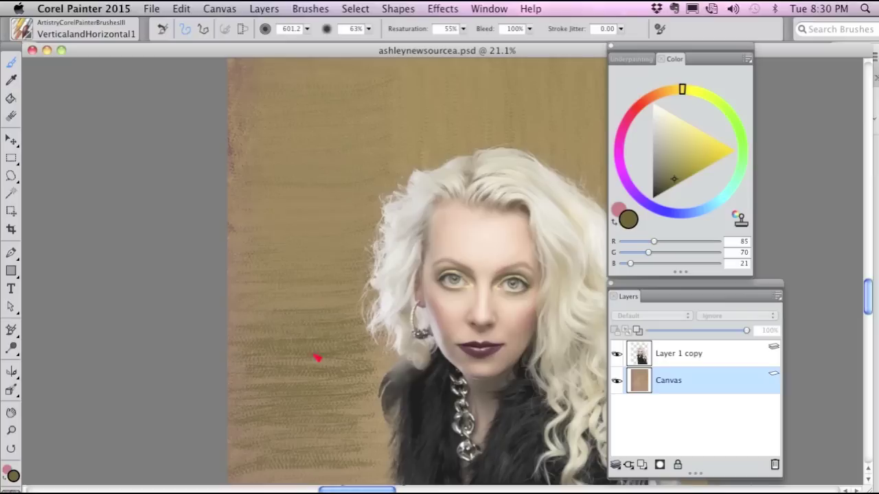
pyautogui.moveTo(319, 358)
pyautogui.mouseDown()
pyautogui.moveTo(330, 392)
pyautogui.moveTo(330, 310)
pyautogui.moveTo(358, 255)
pyautogui.mouseUp()
pyautogui.moveTo(394, 210); pyautogui.dragTo(386, 281)
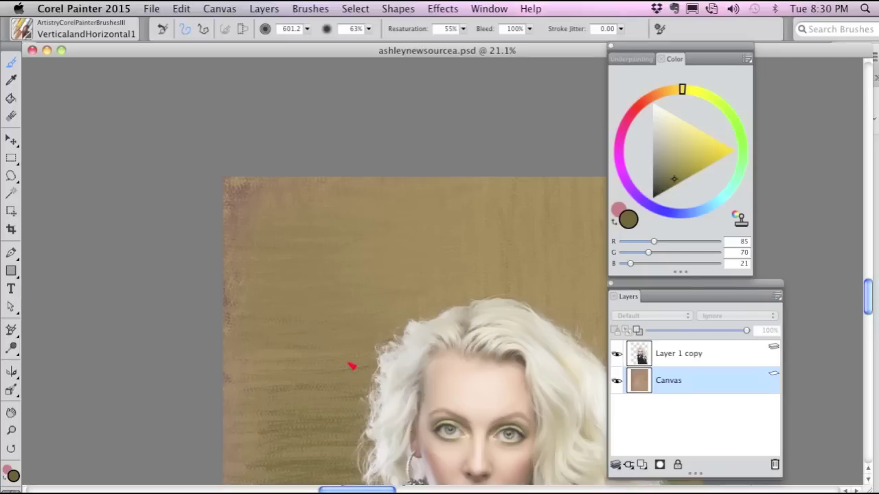
pyautogui.moveTo(360, 321)
pyautogui.mouseDown()
pyautogui.moveTo(403, 337)
pyautogui.moveTo(475, 284)
pyautogui.moveTo(520, 286)
pyautogui.moveTo(480, 332)
pyautogui.moveTo(355, 167)
pyautogui.mouseUp()
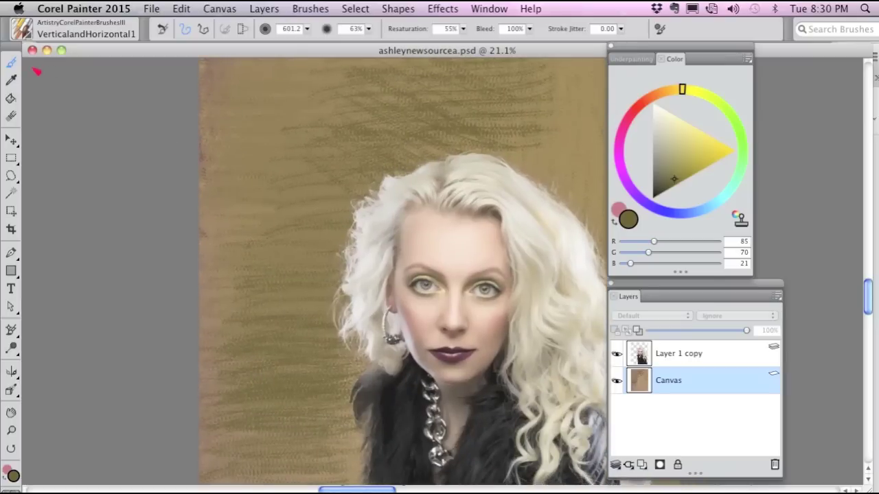
# - Work the VerticalandHorizontal2 brush in dark olive over the background on both sides of the hair
pyautogui.click(24, 33)
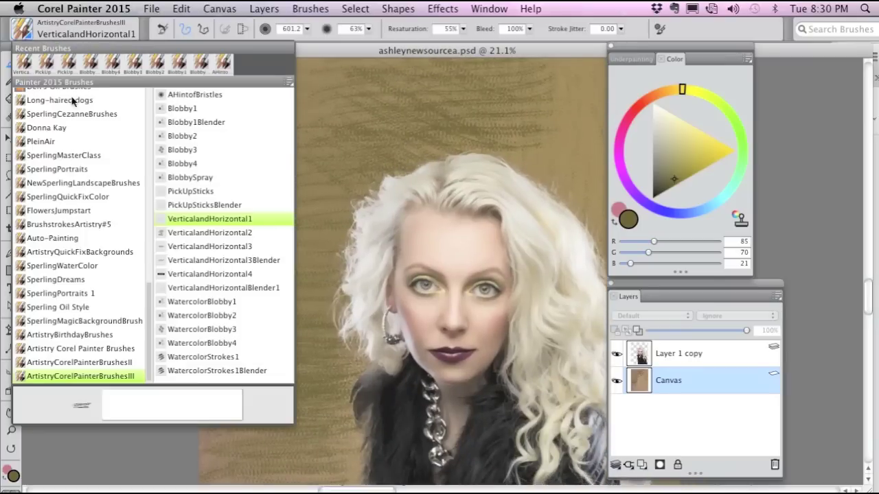
pyautogui.click(221, 233)
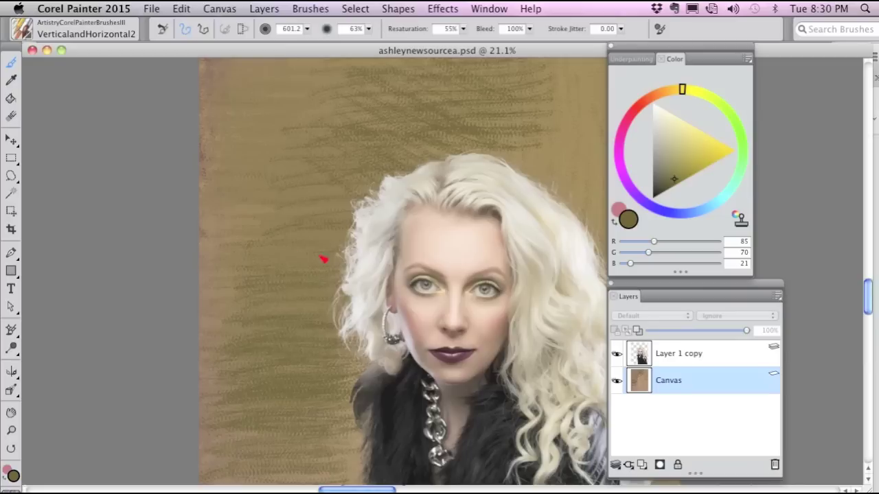
pyautogui.moveTo(522, 234); pyautogui.dragTo(348, 199)
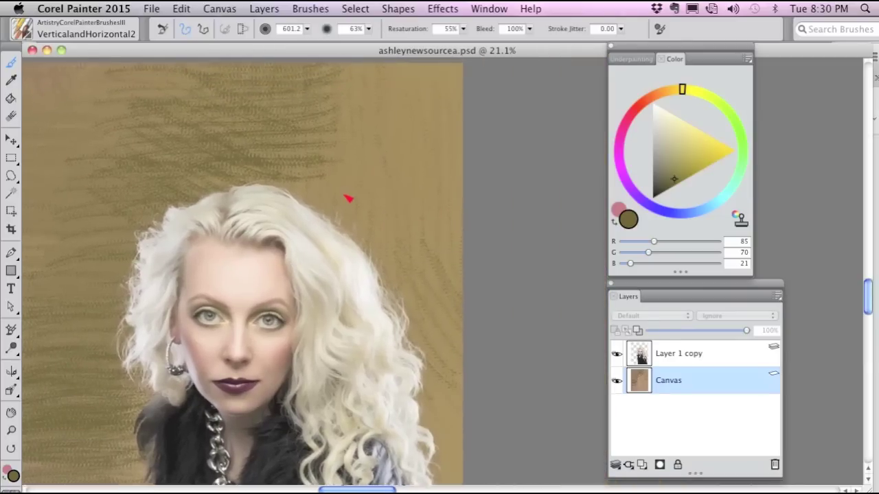
pyautogui.moveTo(408, 162); pyautogui.dragTo(428, 158)
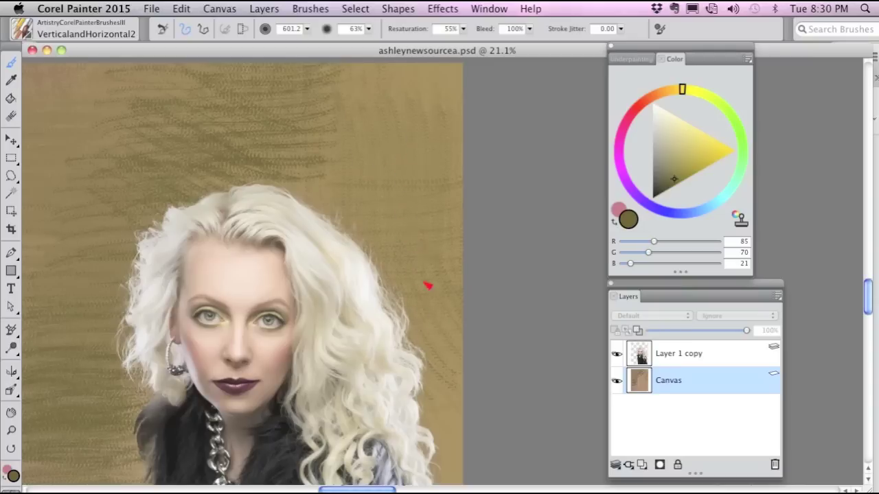
pyautogui.moveTo(300, 222); pyautogui.dragTo(555, 201)
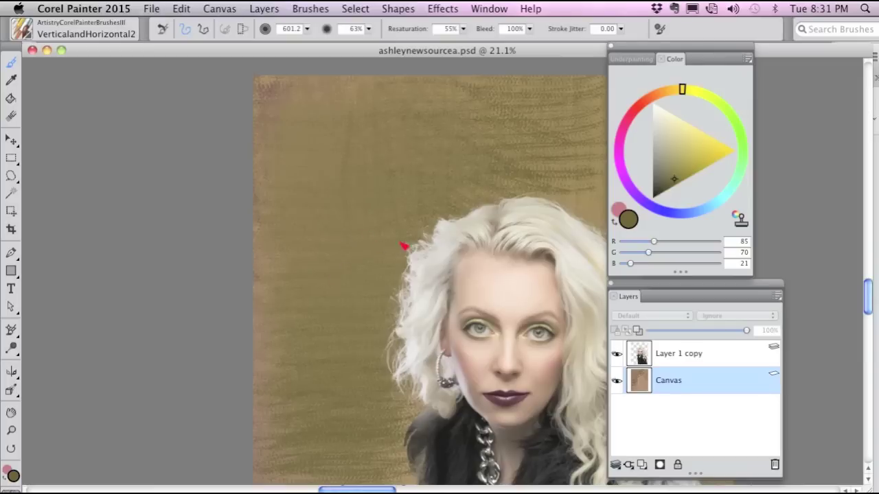
# - Fill the Canvas layer with a pale yellow tan, RGB 194, 176, 118
pyautogui.moveTo(673, 154)
pyautogui.mouseDown()
pyautogui.moveTo(667, 142)
pyautogui.moveTo(680, 145)
pyautogui.moveTo(669, 144)
pyautogui.mouseUp()
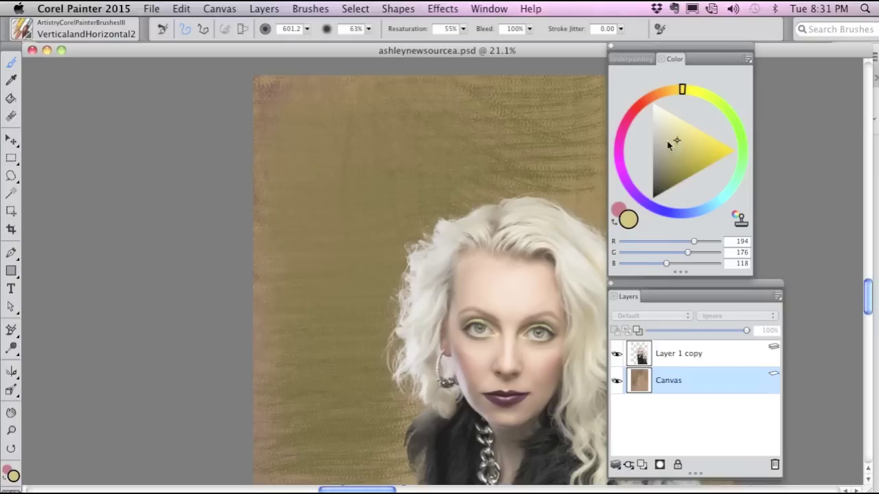
pyautogui.click(181, 9)
pyautogui.click(196, 181)
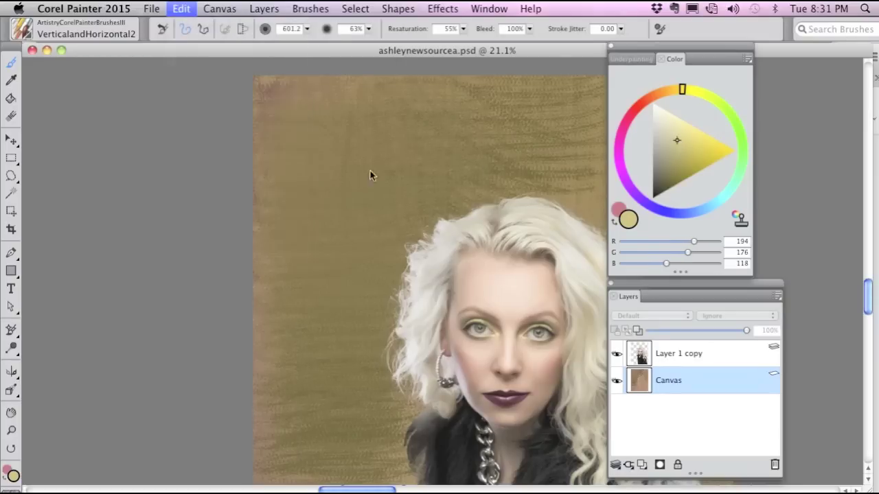
pyautogui.click(516, 327)
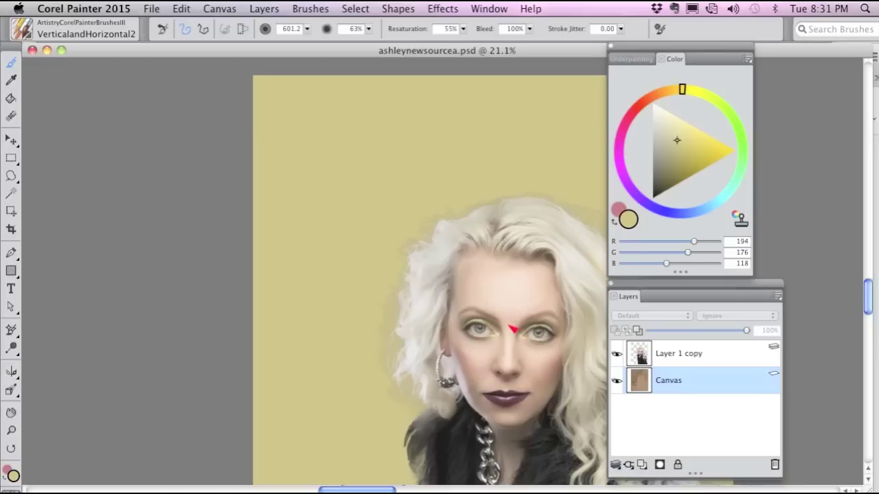
# - Paint vertical olive (RGB 138, 117, 48) strokes down the background left of the hair with the VerticalandHorizontal3 brush
pyautogui.click(22, 30)
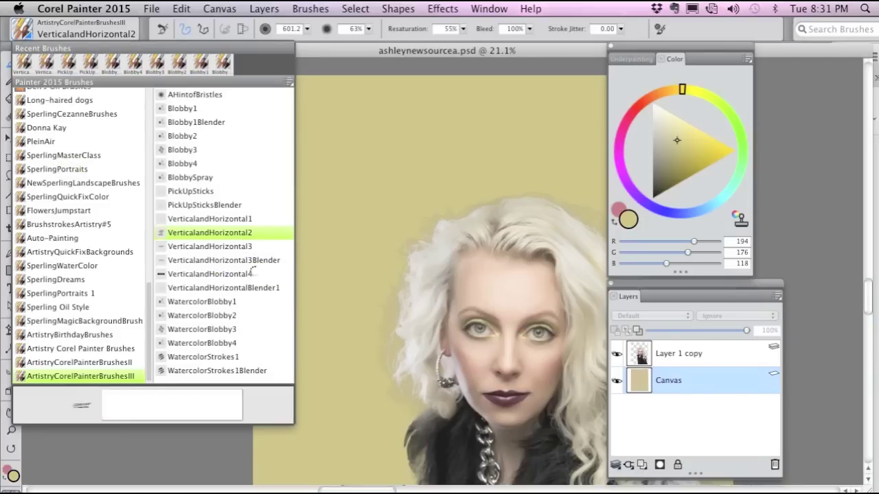
pyautogui.click(253, 265)
pyautogui.moveTo(679, 154); pyautogui.dragTo(682, 164)
pyautogui.moveTo(332, 190); pyautogui.dragTo(345, 169)
pyautogui.moveTo(369, 243)
pyautogui.mouseDown()
pyautogui.moveTo(331, 218)
pyautogui.moveTo(316, 173)
pyautogui.moveTo(306, 230)
pyautogui.moveTo(299, 97)
pyautogui.moveTo(284, 246)
pyautogui.moveTo(332, 102)
pyautogui.moveTo(355, 263)
pyautogui.mouseUp()
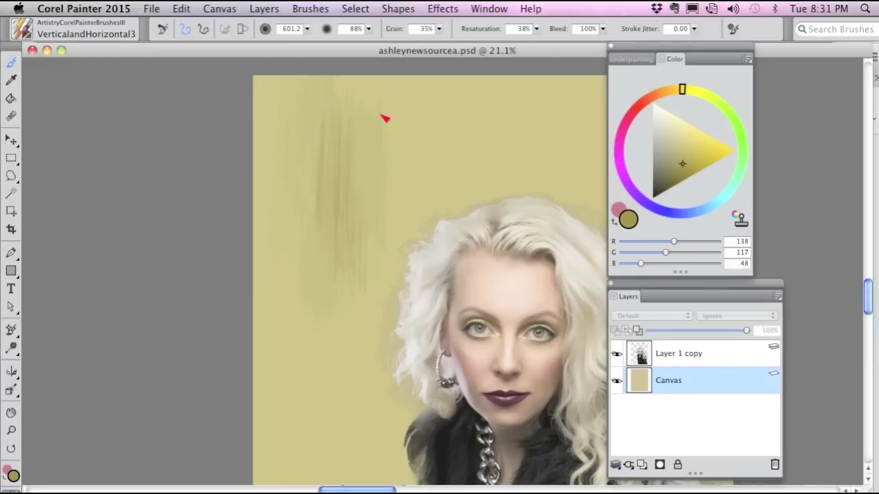
pyautogui.moveTo(327, 146); pyautogui.dragTo(311, 161)
pyautogui.moveTo(297, 306); pyautogui.dragTo(277, 392)
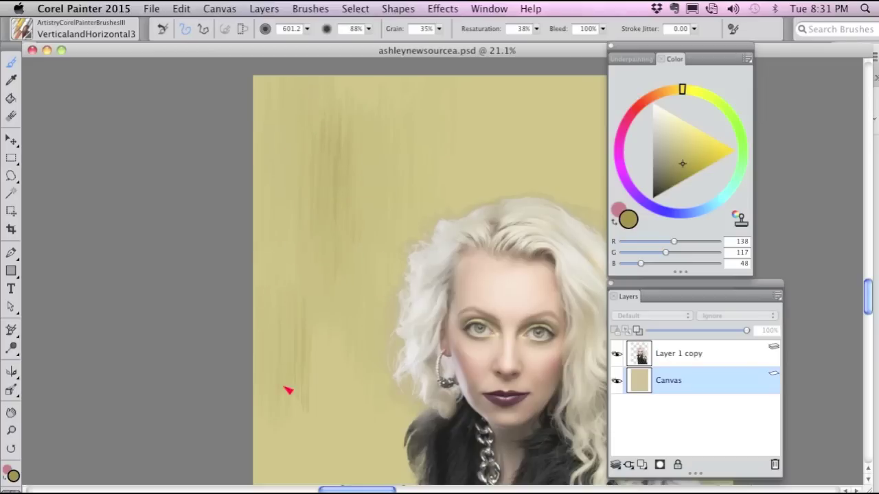
# - Add olive VerticalandHorizontal3 strokes above the head and right of the hair, and soften the strokes with VerticalandHorizontal3Blender
pyautogui.moveTo(431, 142)
pyautogui.mouseDown()
pyautogui.moveTo(481, 136)
pyautogui.moveTo(591, 168)
pyautogui.mouseUp()
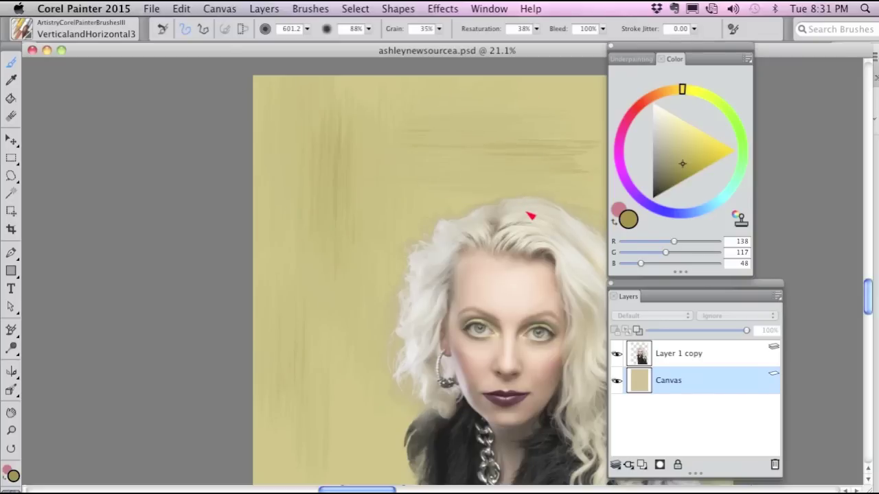
pyautogui.moveTo(525, 213)
pyautogui.mouseDown()
pyautogui.moveTo(340, 216)
pyautogui.moveTo(316, 226)
pyautogui.mouseUp()
pyautogui.moveTo(473, 183); pyautogui.dragTo(399, 168)
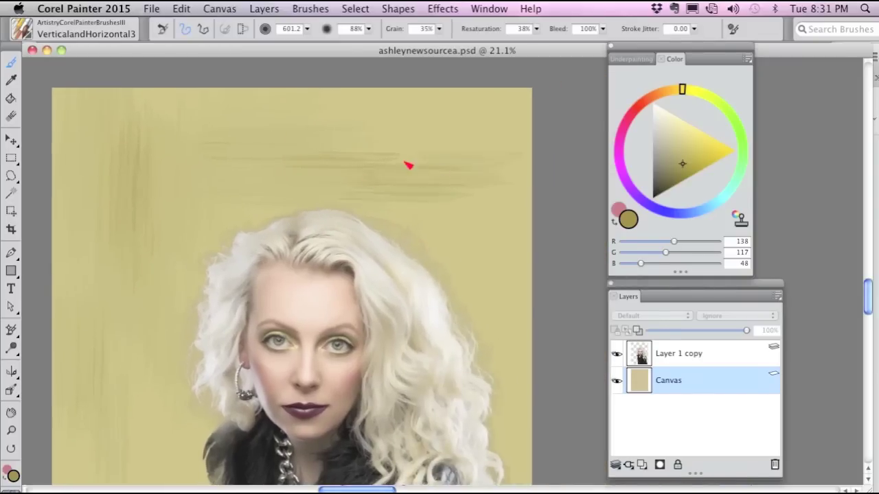
pyautogui.moveTo(484, 246); pyautogui.dragTo(469, 224)
pyautogui.click(20, 31)
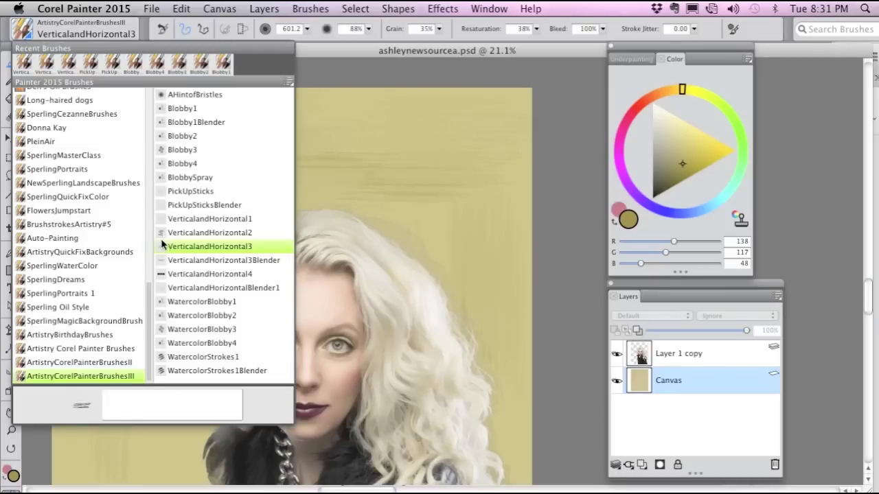
pyautogui.click(248, 264)
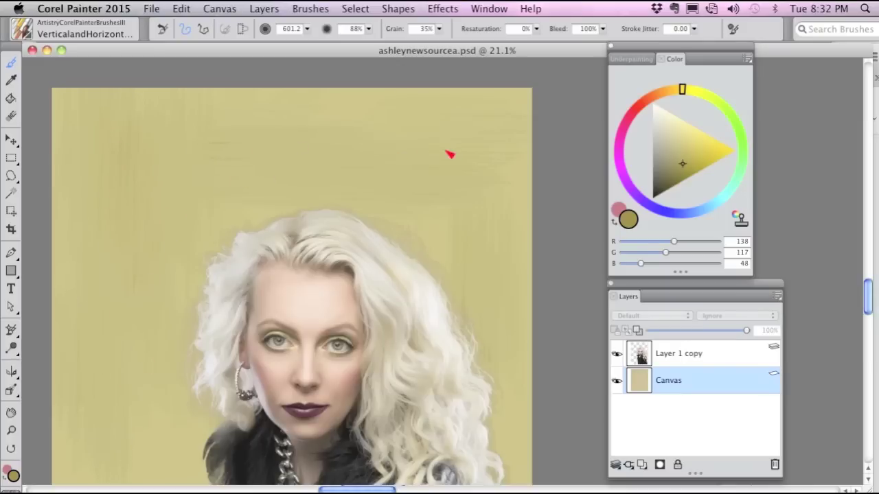
# - Paint Blobby3 dabs over the background's upper left and around the hair in light purple (RGB 197, 137, 205) and dark purple (RGB 86, 1, 97)
pyautogui.click(20, 31)
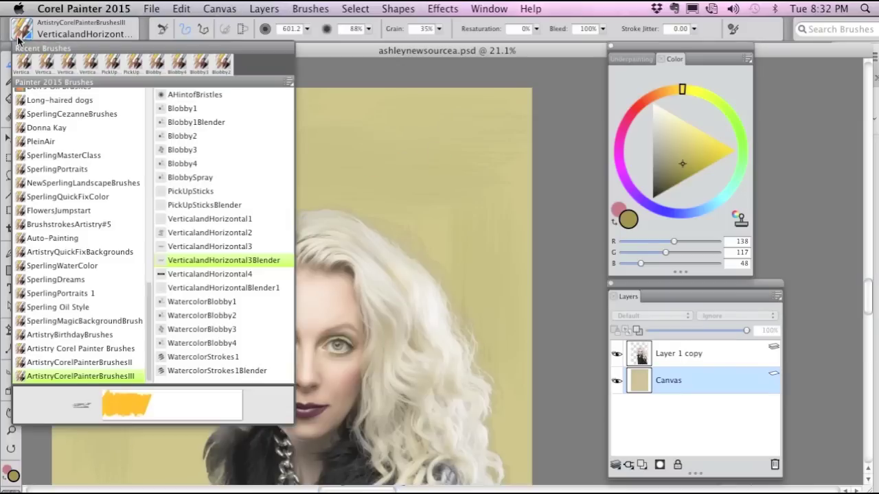
pyautogui.click(192, 137)
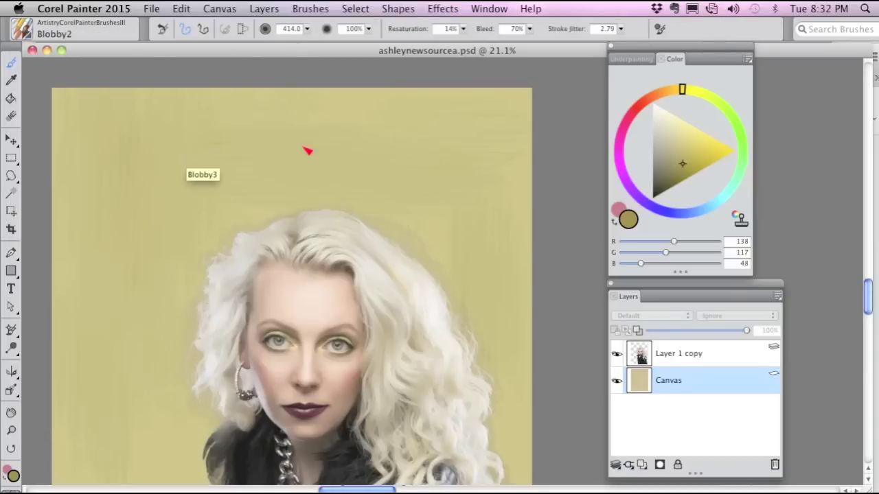
pyautogui.click(626, 173)
pyautogui.click(674, 134)
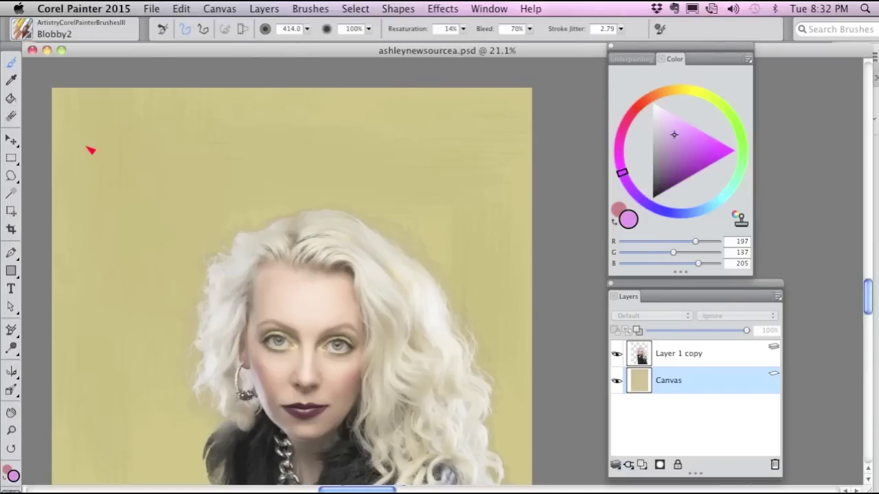
pyautogui.click(25, 30)
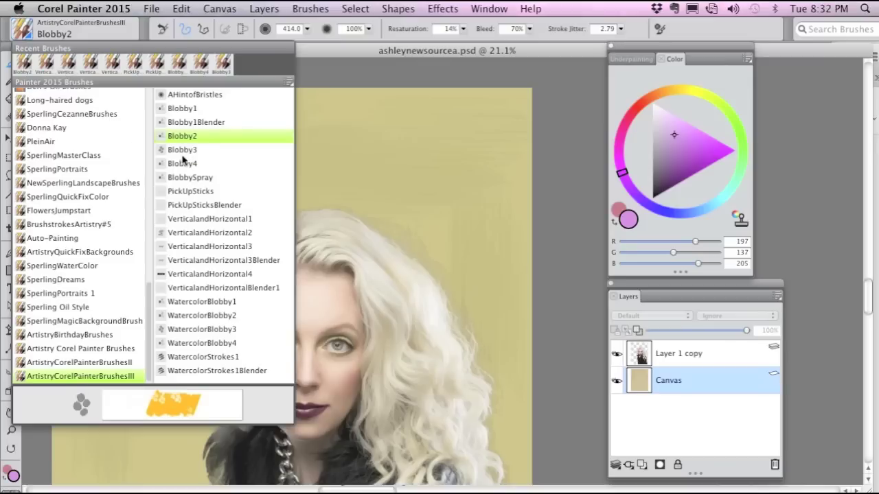
pyautogui.click(182, 152)
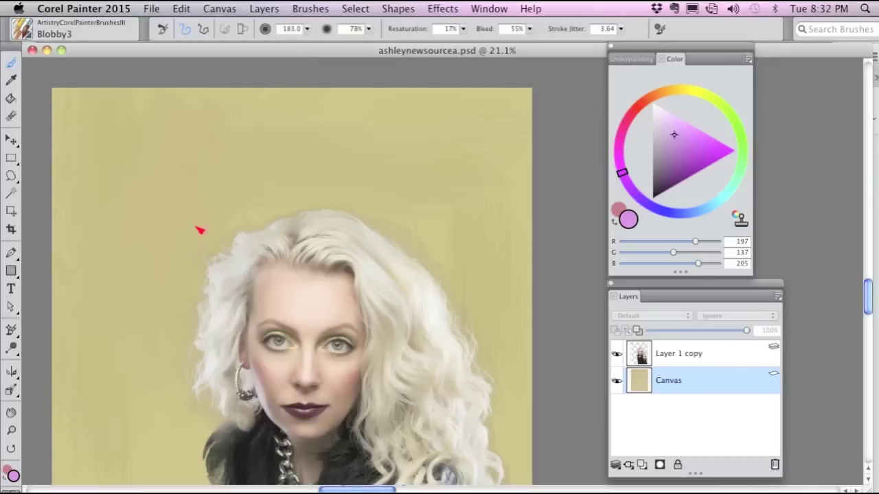
pyautogui.moveTo(673, 153); pyautogui.dragTo(685, 180)
pyautogui.moveTo(177, 166)
pyautogui.mouseDown()
pyautogui.moveTo(206, 137)
pyautogui.moveTo(157, 237)
pyautogui.moveTo(241, 197)
pyautogui.moveTo(249, 133)
pyautogui.moveTo(116, 134)
pyautogui.moveTo(221, 217)
pyautogui.moveTo(298, 236)
pyautogui.moveTo(290, 132)
pyautogui.moveTo(178, 271)
pyautogui.moveTo(175, 348)
pyautogui.moveTo(87, 268)
pyautogui.moveTo(86, 240)
pyautogui.mouseUp()
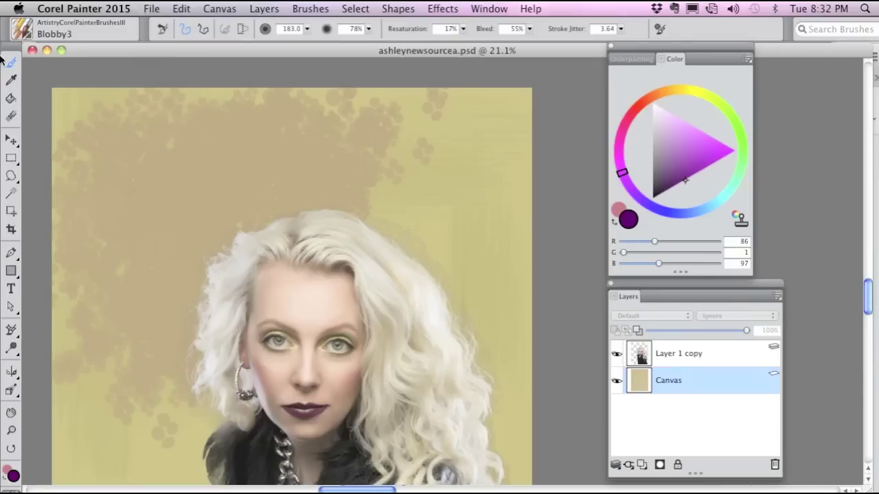
# - Paint horizontal dark purple VerticalandHorizontal3 strokes over the dabs above the head and left of the hair
pyautogui.click(24, 29)
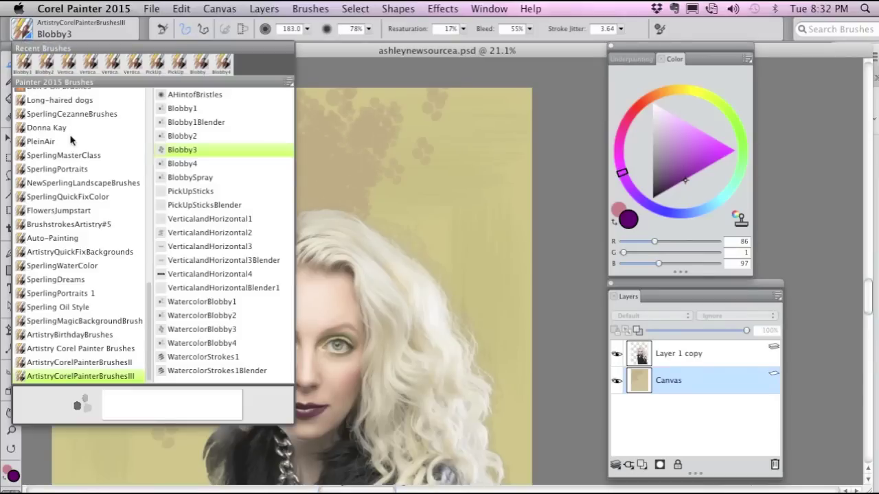
pyautogui.click(240, 249)
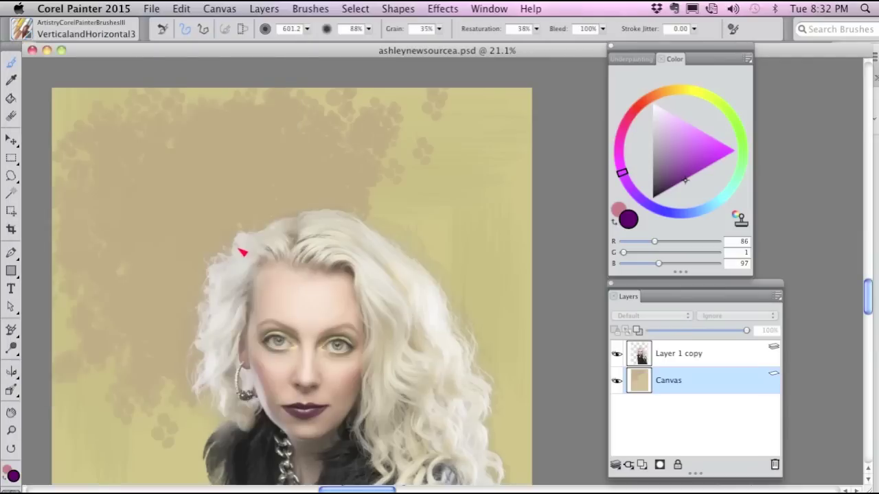
pyautogui.moveTo(262, 182)
pyautogui.mouseDown()
pyautogui.moveTo(408, 179)
pyautogui.moveTo(195, 187)
pyautogui.moveTo(353, 172)
pyautogui.moveTo(194, 180)
pyautogui.moveTo(272, 169)
pyautogui.mouseUp()
pyautogui.moveTo(395, 135)
pyautogui.mouseDown()
pyautogui.moveTo(275, 120)
pyautogui.moveTo(395, 103)
pyautogui.mouseUp()
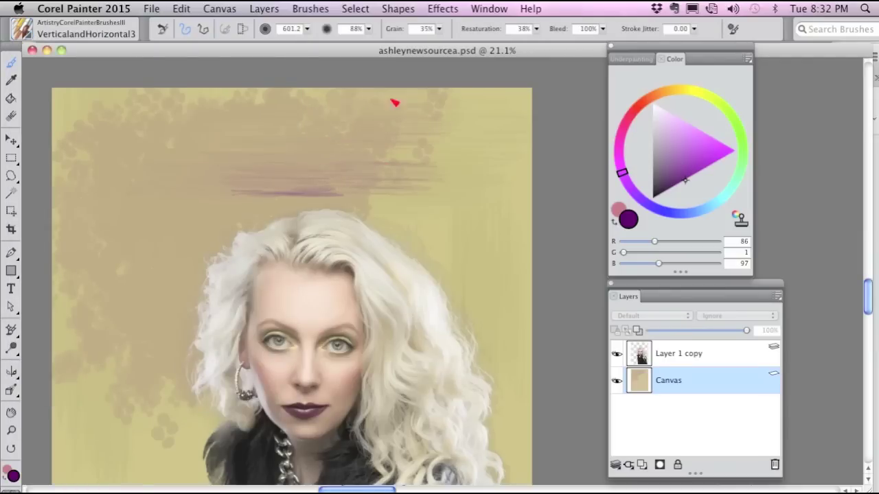
pyautogui.moveTo(386, 156)
pyautogui.mouseDown()
pyautogui.moveTo(188, 206)
pyautogui.moveTo(338, 197)
pyautogui.moveTo(165, 206)
pyautogui.mouseUp()
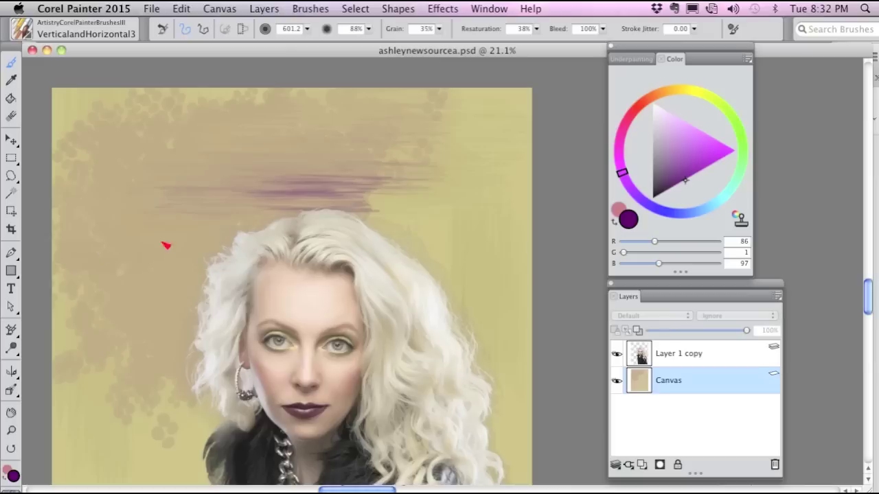
pyautogui.moveTo(138, 255); pyautogui.dragTo(193, 252)
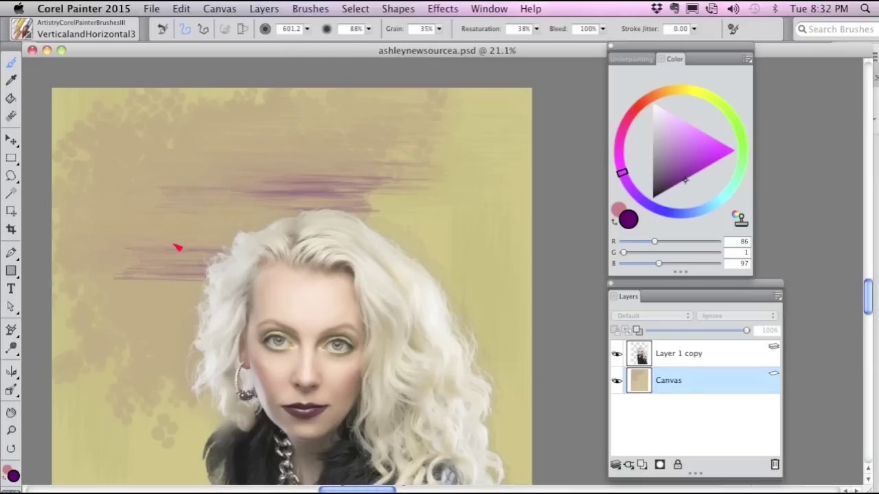
pyautogui.moveTo(258, 191)
pyautogui.mouseDown()
pyautogui.moveTo(396, 183)
pyautogui.moveTo(230, 177)
pyautogui.mouseUp()
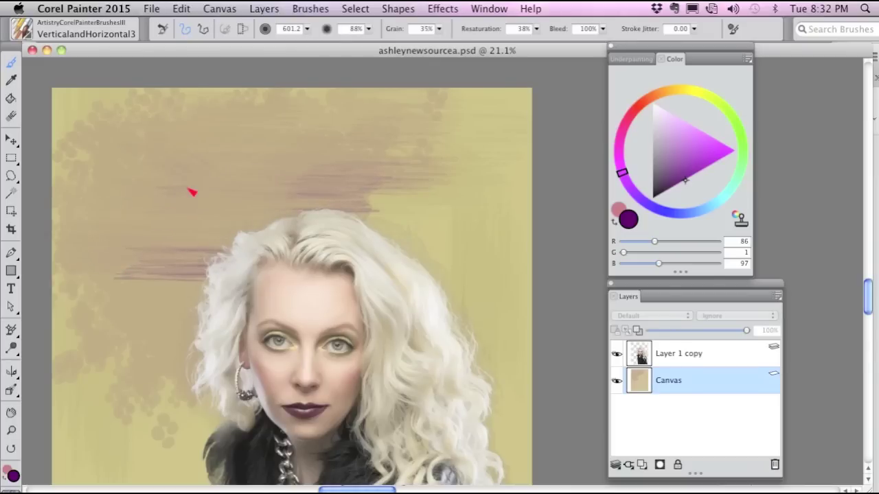
# - Paint horizontal dark purple VerticalandHorizontal3 strokes across the background above the head, from the left edge to right of the hair
pyautogui.moveTo(262, 208)
pyautogui.mouseDown()
pyautogui.moveTo(377, 213)
pyautogui.moveTo(467, 195)
pyautogui.mouseUp()
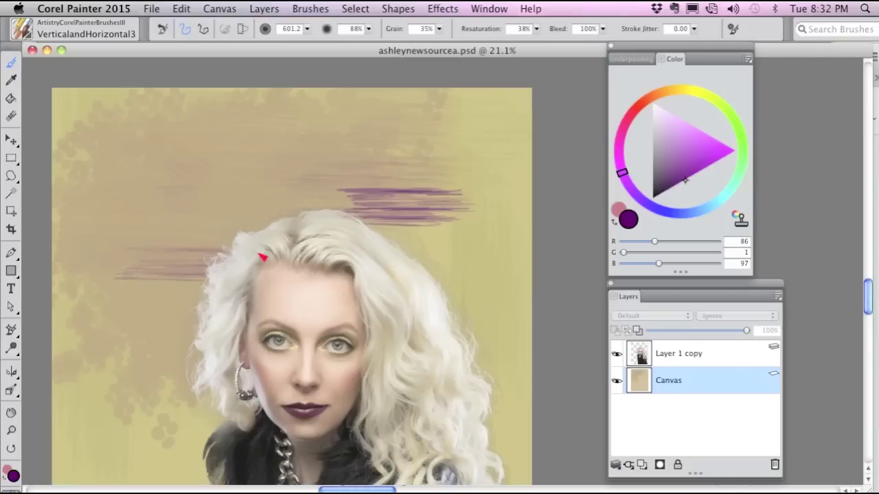
pyautogui.moveTo(361, 204)
pyautogui.mouseDown()
pyautogui.moveTo(315, 194)
pyautogui.moveTo(373, 190)
pyautogui.mouseUp()
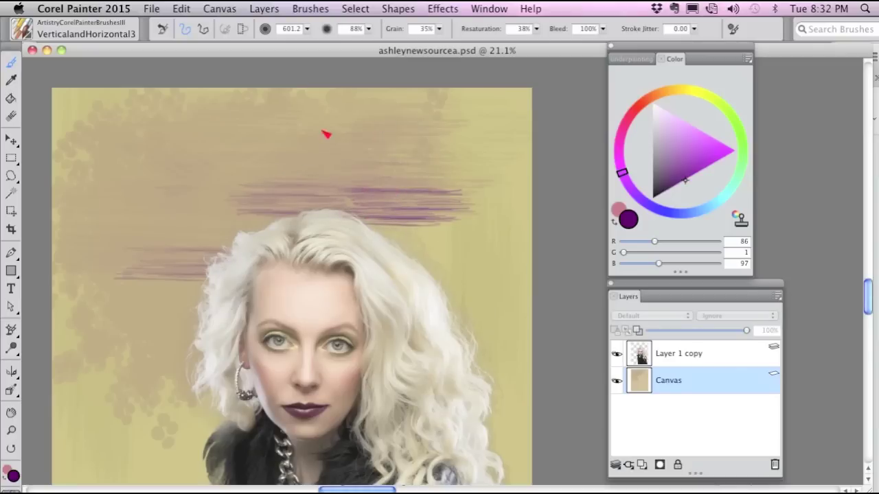
pyautogui.moveTo(215, 184); pyautogui.dragTo(215, 186)
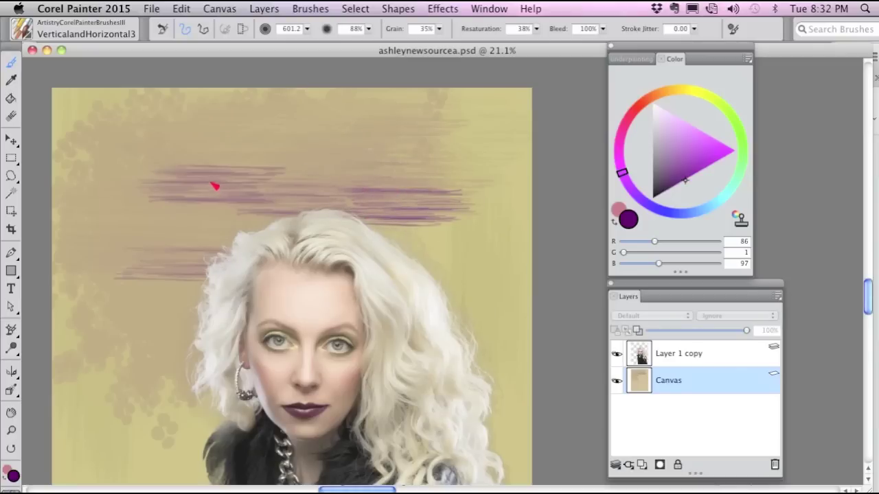
pyautogui.moveTo(244, 214)
pyautogui.mouseDown()
pyautogui.moveTo(126, 226)
pyautogui.moveTo(156, 224)
pyautogui.moveTo(124, 250)
pyautogui.moveTo(57, 264)
pyautogui.moveTo(141, 259)
pyautogui.moveTo(153, 174)
pyautogui.moveTo(89, 171)
pyautogui.mouseUp()
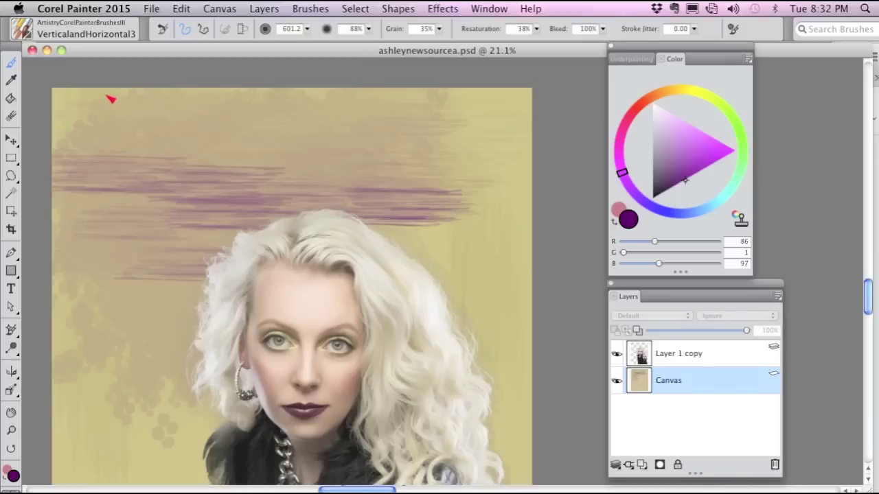
pyautogui.moveTo(295, 178); pyautogui.dragTo(202, 180)
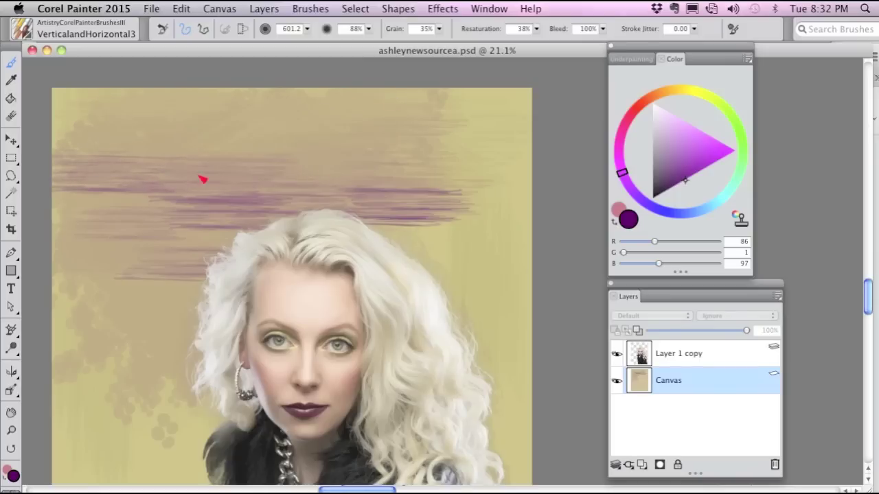
pyautogui.moveTo(230, 186)
pyautogui.mouseDown()
pyautogui.moveTo(371, 185)
pyautogui.moveTo(399, 174)
pyautogui.moveTo(287, 141)
pyautogui.moveTo(358, 112)
pyautogui.moveTo(439, 96)
pyautogui.mouseUp()
# - Set the colour to pale yellow (RGB 228, 208, 162) and stroke it over the background's upper right with VerticalandHorizontal3
pyautogui.click(664, 91)
pyautogui.moveTo(684, 134)
pyautogui.mouseDown()
pyautogui.moveTo(692, 151)
pyautogui.moveTo(672, 115)
pyautogui.mouseUp()
pyautogui.click(678, 90)
pyautogui.moveTo(432, 130)
pyautogui.mouseDown()
pyautogui.moveTo(343, 139)
pyautogui.moveTo(287, 158)
pyautogui.moveTo(245, 122)
pyautogui.moveTo(222, 120)
pyautogui.moveTo(183, 157)
pyautogui.moveTo(364, 170)
pyautogui.moveTo(295, 203)
pyautogui.moveTo(416, 180)
pyautogui.moveTo(455, 111)
pyautogui.moveTo(491, 96)
pyautogui.mouseUp()
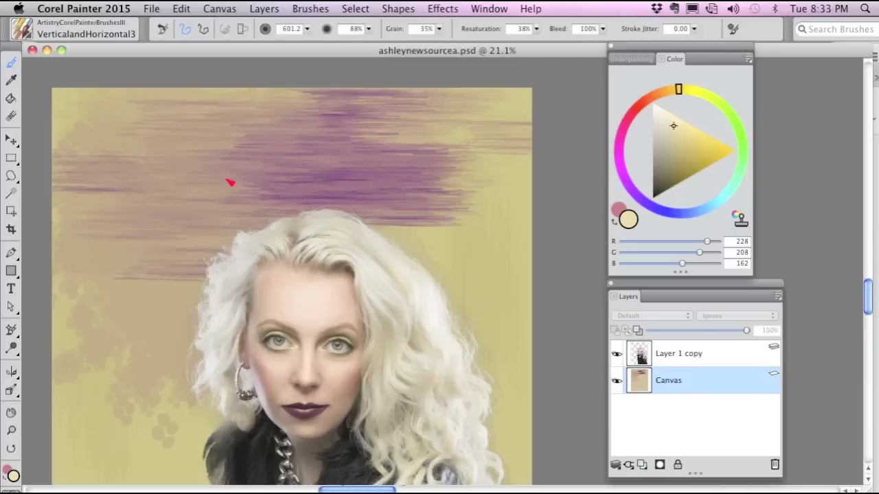
# - Blend the purple strokes above the head and the background left of the hair with the VerticalandHorizontal3Blender brush
pyautogui.click(23, 29)
pyautogui.click(263, 261)
pyautogui.moveTo(438, 213)
pyautogui.mouseDown()
pyautogui.moveTo(387, 230)
pyautogui.moveTo(483, 206)
pyautogui.moveTo(476, 171)
pyautogui.moveTo(362, 150)
pyautogui.moveTo(366, 138)
pyautogui.moveTo(424, 105)
pyautogui.moveTo(332, 129)
pyautogui.moveTo(229, 140)
pyautogui.moveTo(369, 163)
pyautogui.mouseUp()
pyautogui.moveTo(213, 170); pyautogui.dragTo(177, 217)
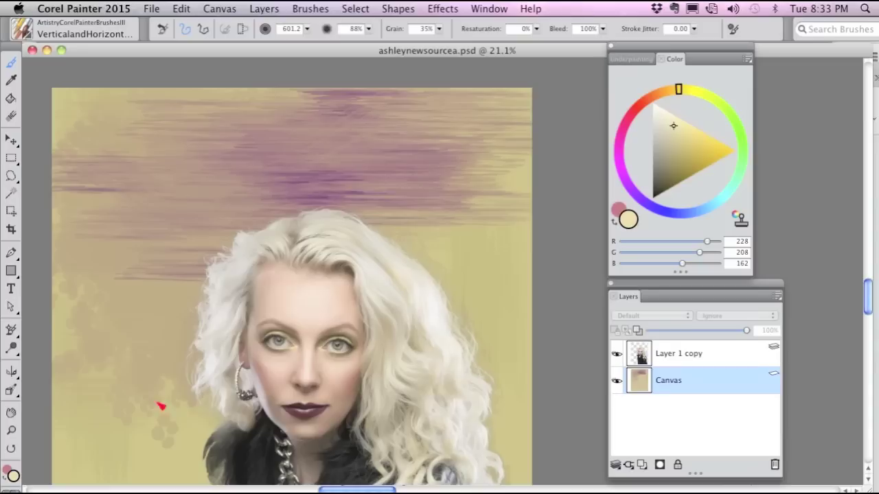
pyautogui.moveTo(127, 327); pyautogui.dragTo(169, 362)
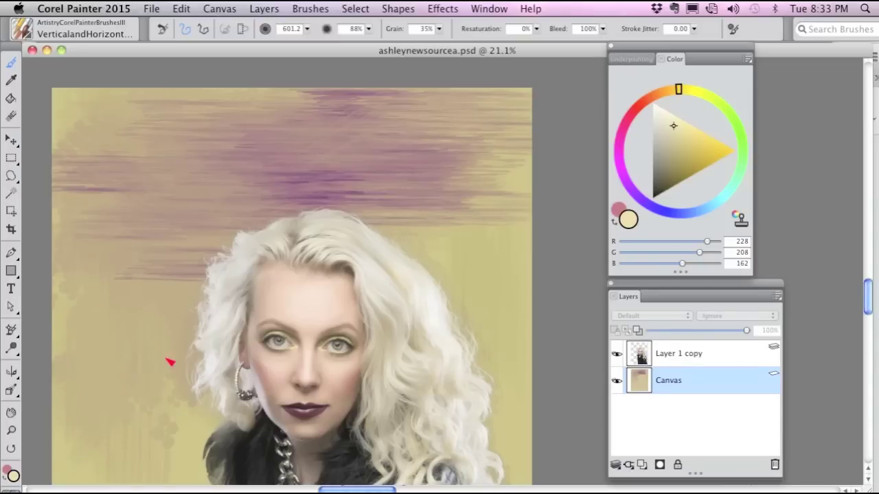
# - Paint pale yellow block-like VerticalandHorizontal4 strokes above the head and down the background left of the hair
pyautogui.click(34, 39)
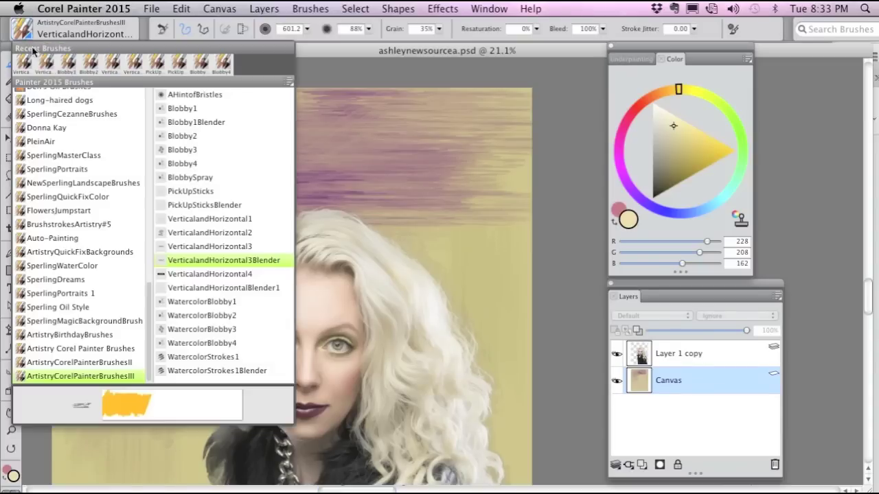
pyautogui.click(217, 274)
pyautogui.moveTo(461, 199)
pyautogui.mouseDown()
pyautogui.moveTo(459, 318)
pyautogui.moveTo(487, 218)
pyautogui.moveTo(465, 263)
pyautogui.moveTo(461, 135)
pyautogui.moveTo(444, 220)
pyautogui.moveTo(405, 151)
pyautogui.moveTo(384, 186)
pyautogui.moveTo(361, 167)
pyautogui.moveTo(332, 177)
pyautogui.moveTo(304, 135)
pyautogui.moveTo(314, 196)
pyautogui.moveTo(323, 121)
pyautogui.moveTo(339, 125)
pyautogui.moveTo(369, 213)
pyautogui.moveTo(391, 194)
pyautogui.moveTo(420, 118)
pyautogui.moveTo(449, 185)
pyautogui.moveTo(480, 195)
pyautogui.moveTo(488, 140)
pyautogui.mouseUp()
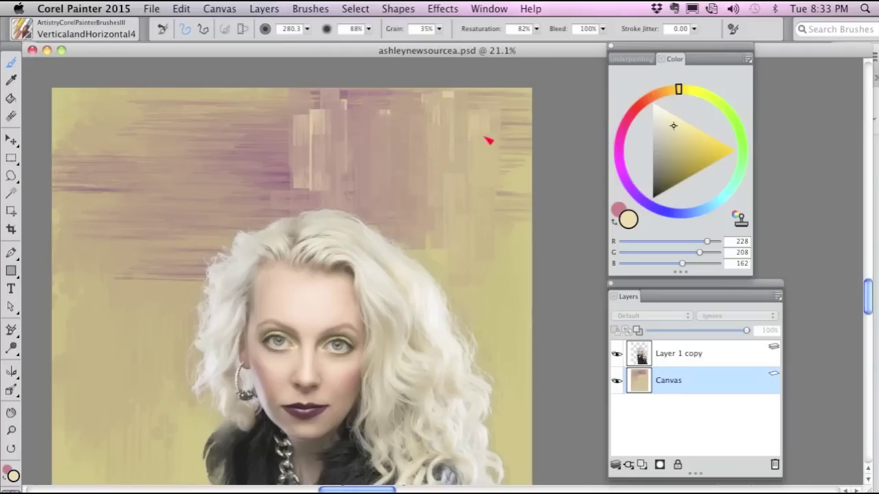
pyautogui.moveTo(274, 144)
pyautogui.mouseDown()
pyautogui.moveTo(279, 193)
pyautogui.moveTo(249, 144)
pyautogui.moveTo(297, 172)
pyautogui.moveTo(259, 243)
pyautogui.mouseUp()
pyautogui.moveTo(161, 216); pyautogui.dragTo(233, 235)
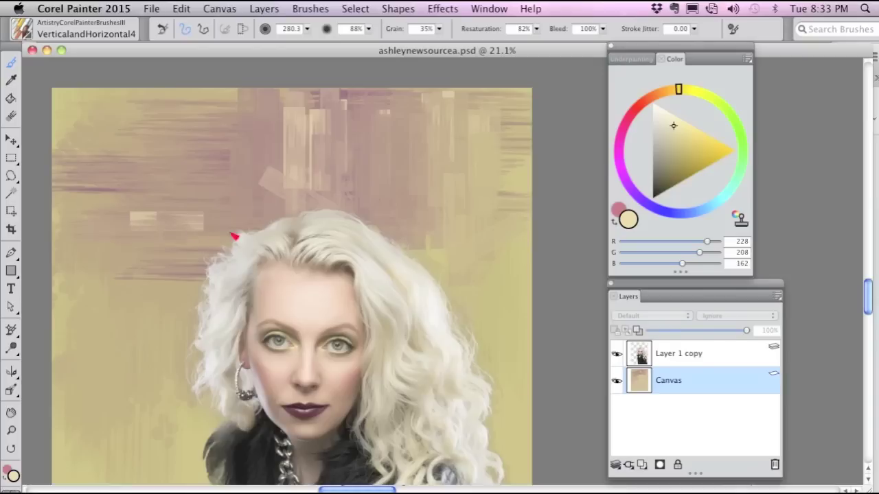
pyautogui.moveTo(139, 234)
pyautogui.mouseDown()
pyautogui.moveTo(224, 211)
pyautogui.moveTo(137, 217)
pyautogui.moveTo(257, 193)
pyautogui.moveTo(195, 173)
pyautogui.moveTo(254, 132)
pyautogui.moveTo(269, 215)
pyautogui.moveTo(244, 218)
pyautogui.moveTo(223, 203)
pyautogui.moveTo(204, 240)
pyautogui.moveTo(216, 139)
pyautogui.moveTo(203, 283)
pyautogui.moveTo(124, 284)
pyautogui.moveTo(217, 289)
pyautogui.moveTo(211, 325)
pyautogui.mouseUp()
pyautogui.moveTo(158, 334)
pyautogui.mouseDown()
pyautogui.moveTo(182, 287)
pyautogui.moveTo(185, 315)
pyautogui.moveTo(208, 245)
pyautogui.moveTo(204, 325)
pyautogui.moveTo(139, 348)
pyautogui.moveTo(187, 342)
pyautogui.moveTo(179, 328)
pyautogui.moveTo(185, 316)
pyautogui.moveTo(146, 305)
pyautogui.moveTo(145, 290)
pyautogui.moveTo(176, 254)
pyautogui.moveTo(184, 221)
pyautogui.moveTo(216, 211)
pyautogui.moveTo(195, 201)
pyautogui.moveTo(223, 266)
pyautogui.moveTo(223, 291)
pyautogui.moveTo(224, 257)
pyautogui.moveTo(219, 247)
pyautogui.moveTo(208, 315)
pyautogui.moveTo(189, 355)
pyautogui.moveTo(194, 398)
pyautogui.moveTo(143, 383)
pyautogui.moveTo(127, 398)
pyautogui.moveTo(208, 401)
pyautogui.mouseUp()
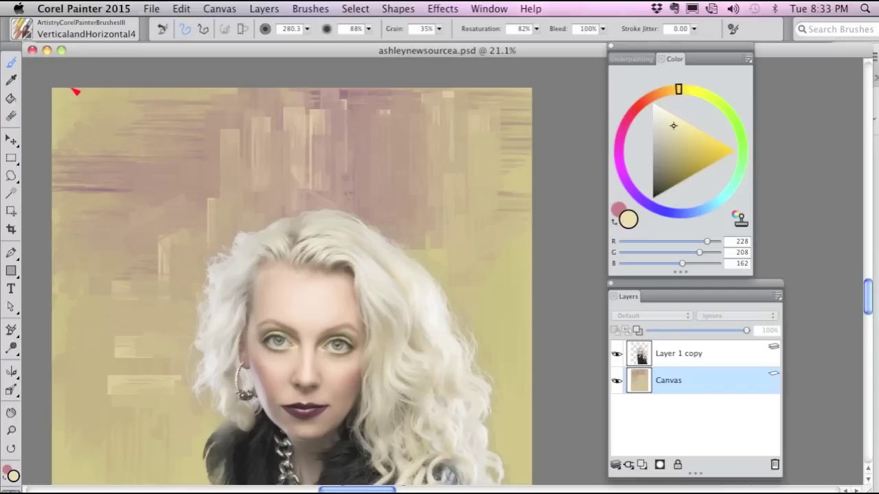
# - Soften the pale yellow block strokes above and left of the hair with the VerticalandHorizontalBlender1 brush
pyautogui.click(24, 33)
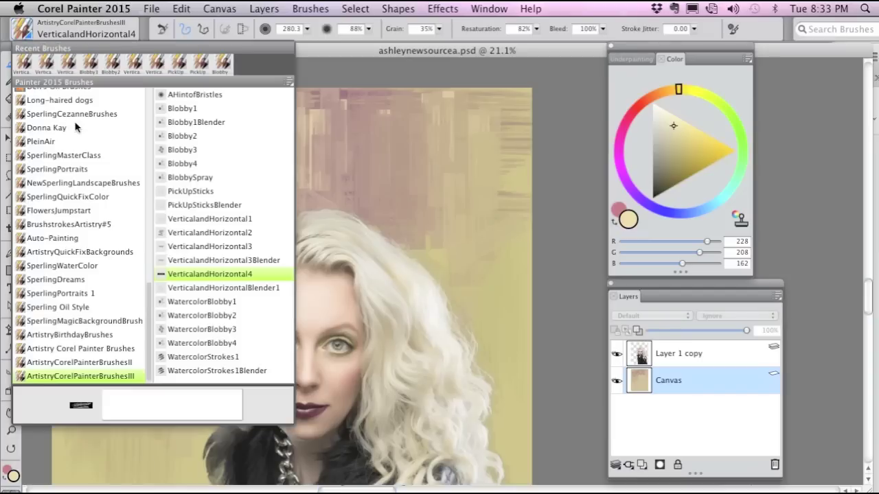
pyautogui.click(253, 289)
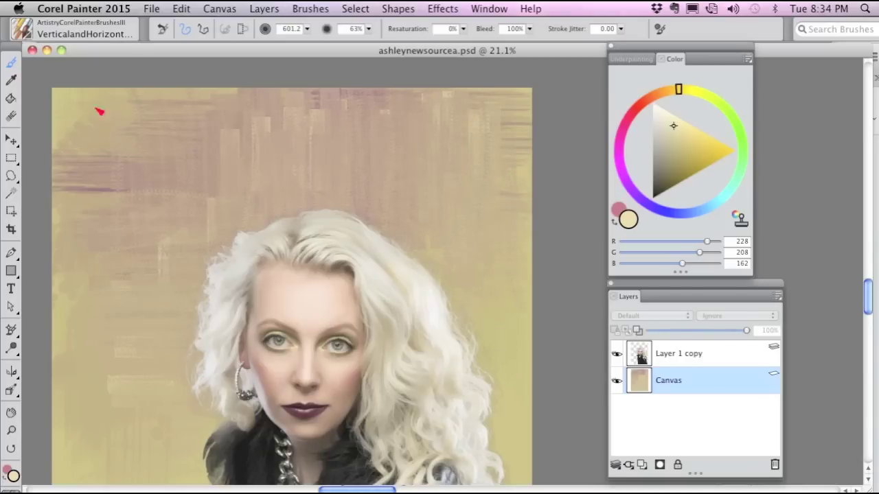
pyautogui.click(38, 39)
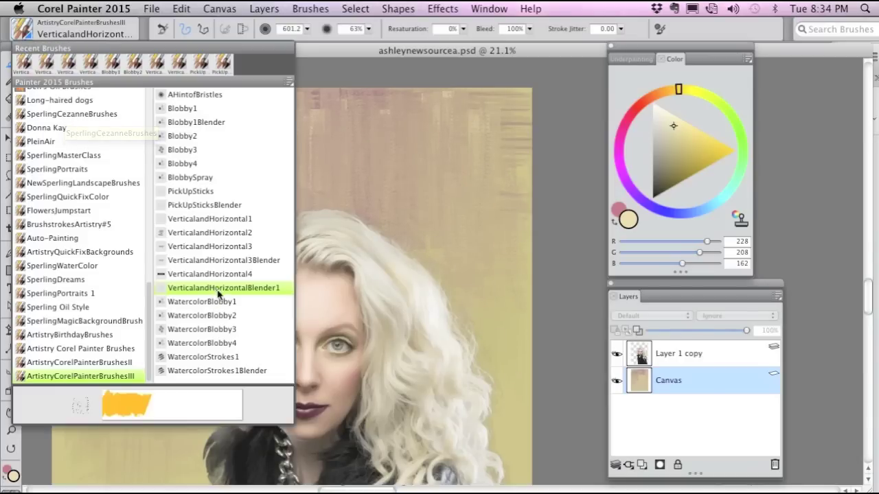
pyautogui.click(345, 190)
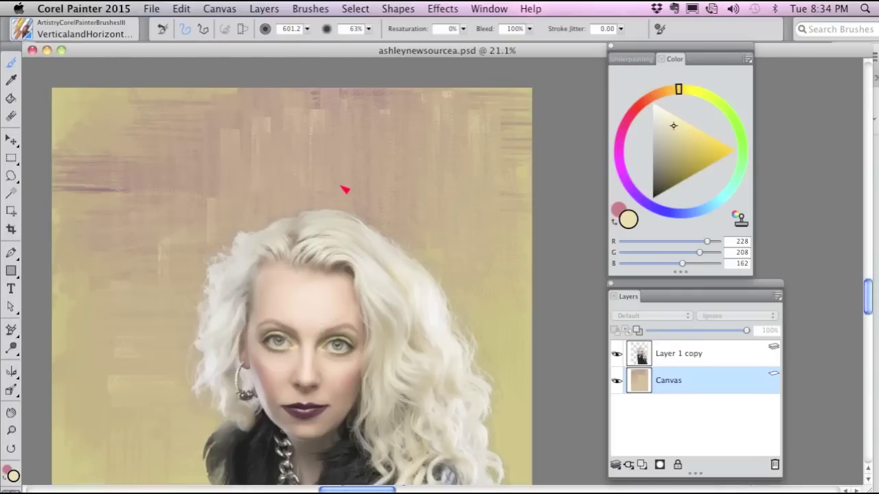
# - Paint pink (RGB 209, 113, 177) Blobby1 dabs around the head, and work them into the background with Blobby2
pyautogui.click(27, 34)
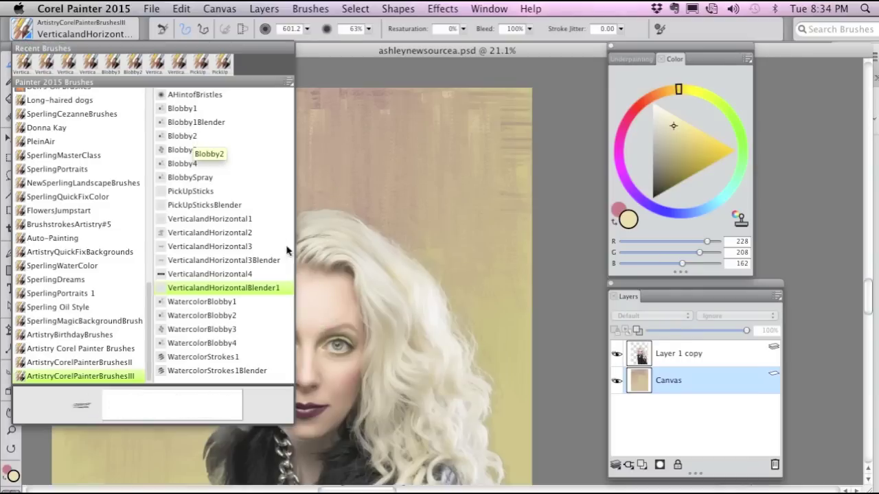
pyautogui.click(182, 108)
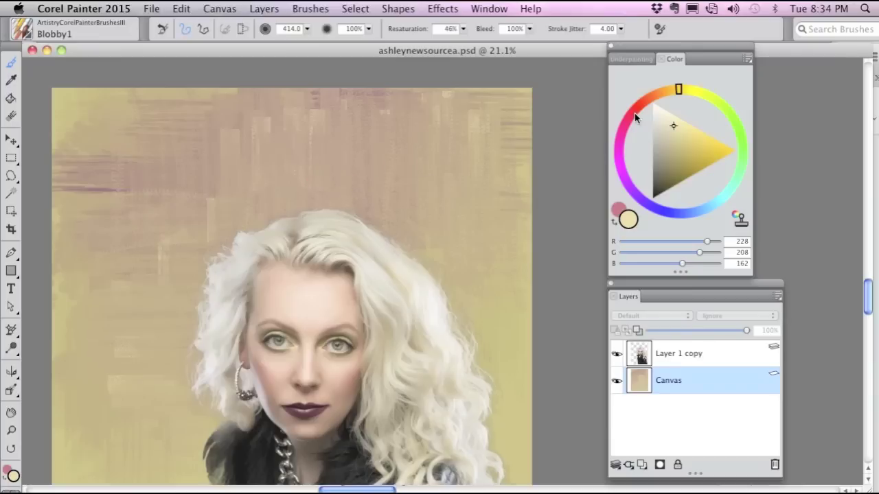
pyautogui.click(622, 144)
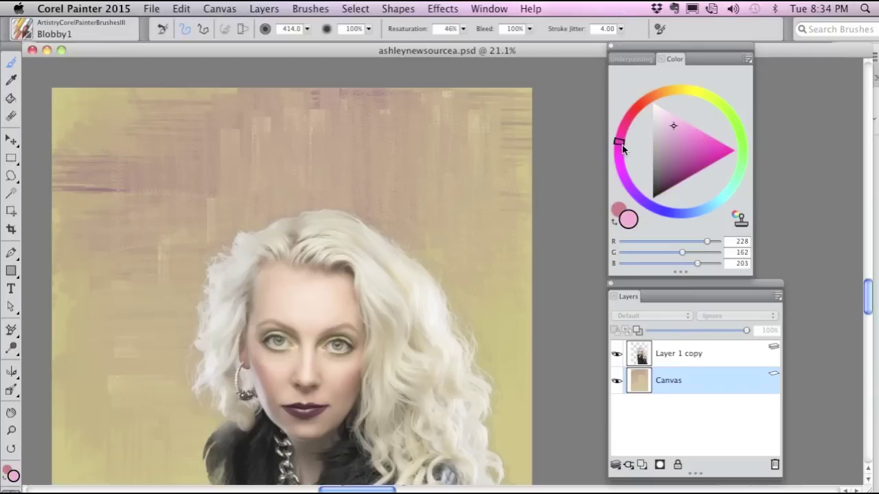
pyautogui.click(683, 138)
pyautogui.moveTo(295, 186)
pyautogui.mouseDown()
pyautogui.moveTo(226, 197)
pyautogui.moveTo(175, 395)
pyautogui.moveTo(265, 295)
pyautogui.moveTo(406, 169)
pyautogui.moveTo(502, 318)
pyautogui.moveTo(368, 173)
pyautogui.mouseUp()
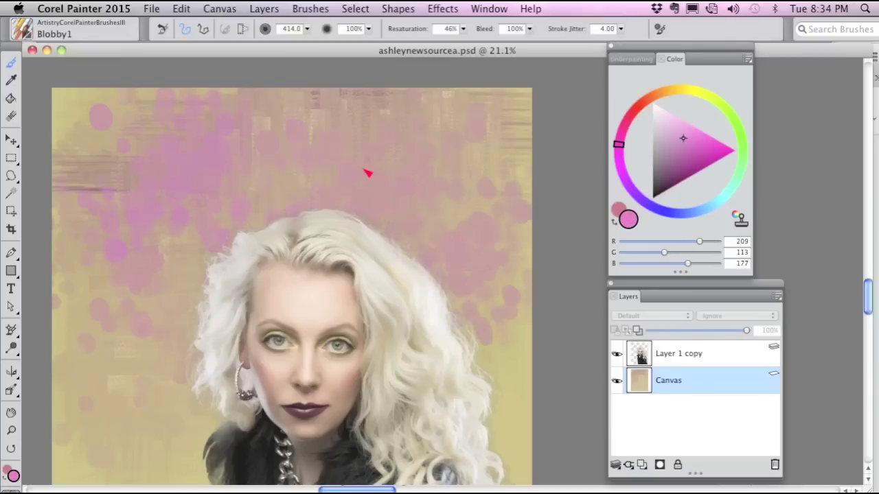
pyautogui.click(21, 28)
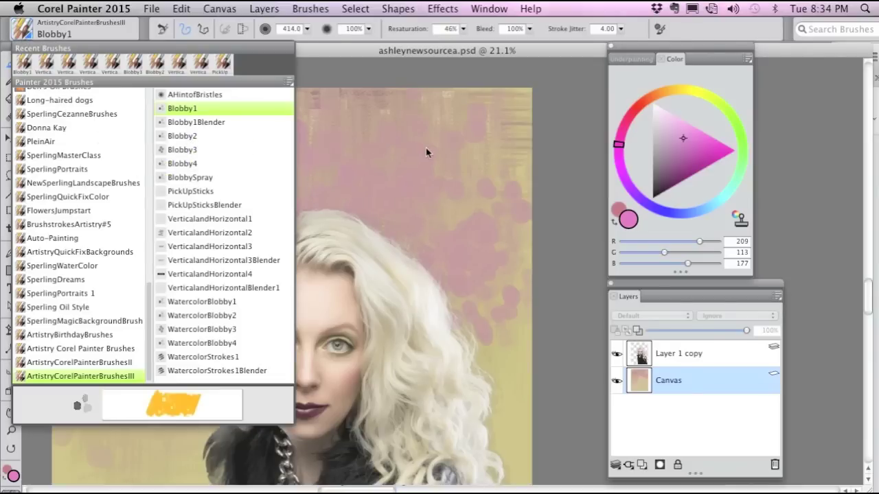
pyautogui.click(182, 136)
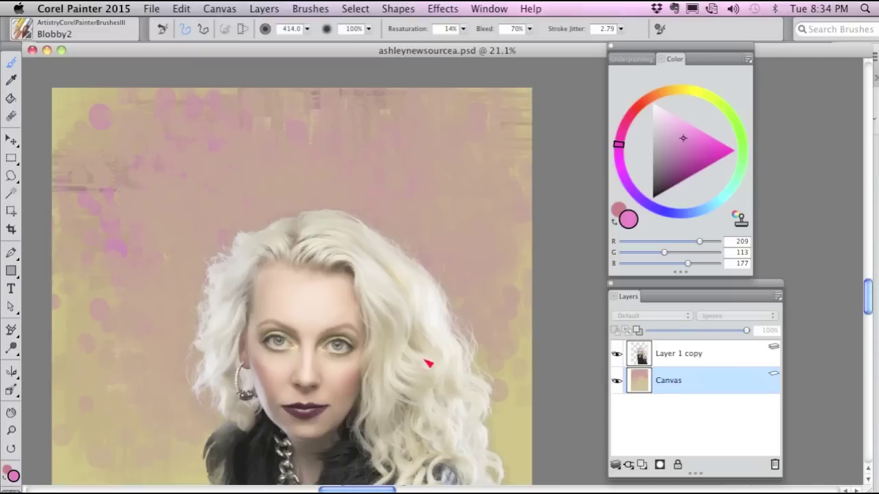
# - Paint dark plum (RGB 71, 13, 52) Blobby3 dabs above the head and down the left of the hair
pyautogui.click(59, 26)
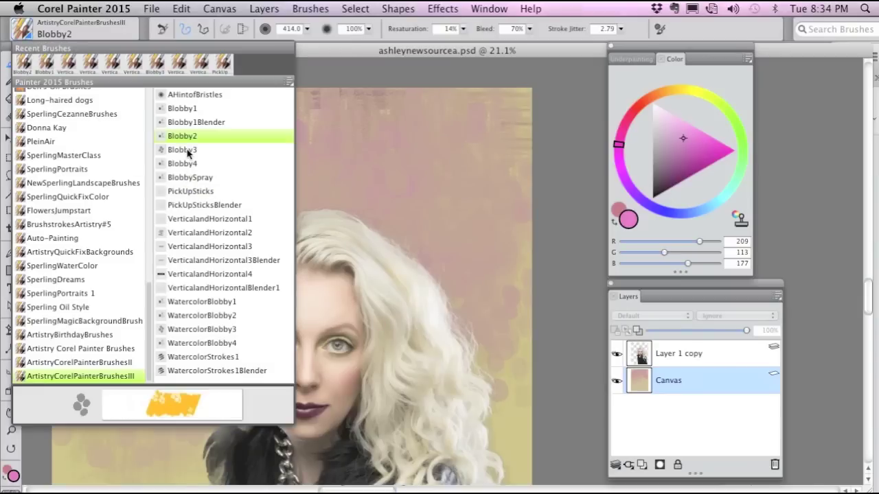
pyautogui.click(655, 169)
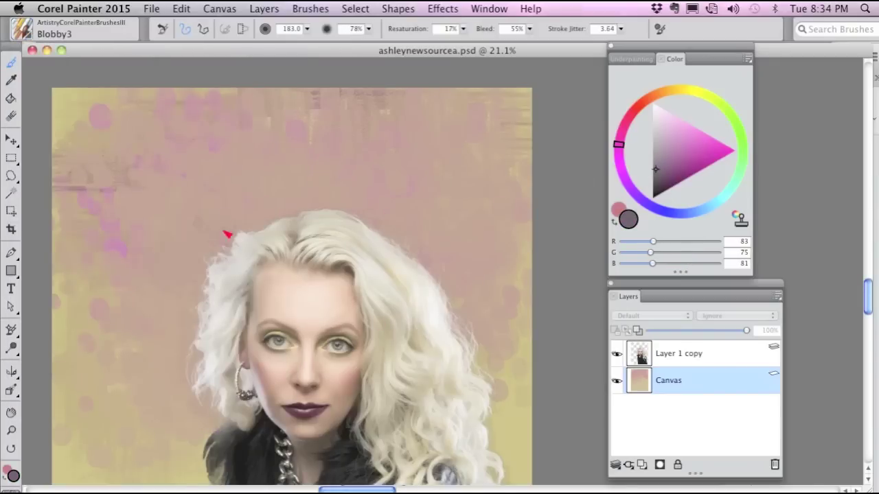
pyautogui.click(671, 182)
pyautogui.moveTo(227, 211)
pyautogui.mouseDown()
pyautogui.moveTo(281, 241)
pyautogui.moveTo(192, 236)
pyautogui.moveTo(339, 187)
pyautogui.moveTo(385, 299)
pyautogui.moveTo(190, 337)
pyautogui.moveTo(139, 392)
pyautogui.moveTo(220, 147)
pyautogui.moveTo(132, 178)
pyautogui.mouseUp()
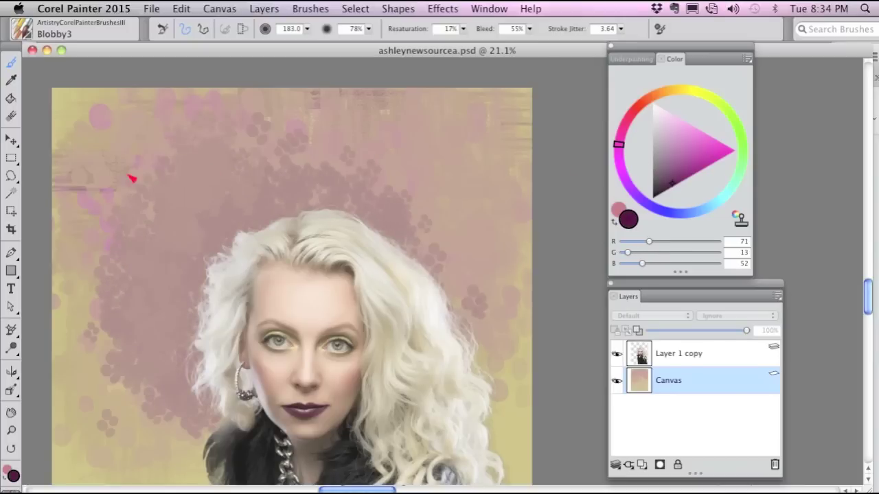
# - Brush light mauve (RGB 183, 147, 171) AHintofBristles strokes over the plum dabs above and left of the hair
pyautogui.click(25, 30)
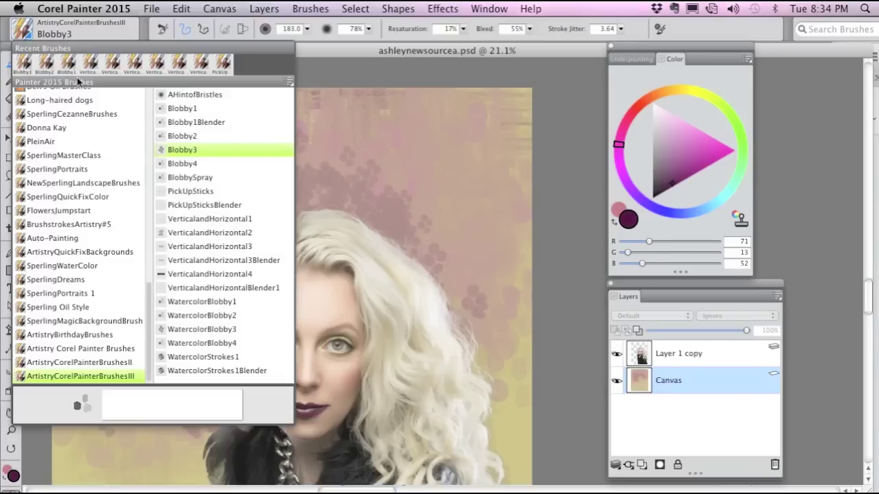
pyautogui.click(197, 95)
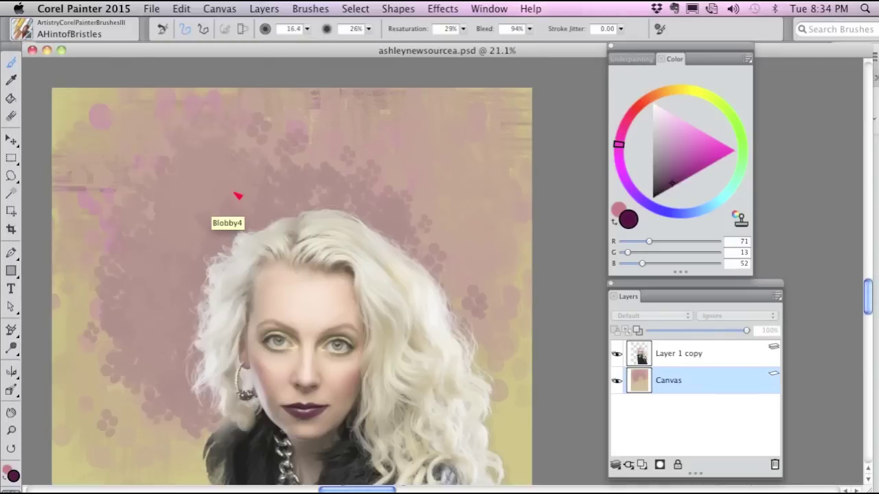
pyautogui.click(663, 138)
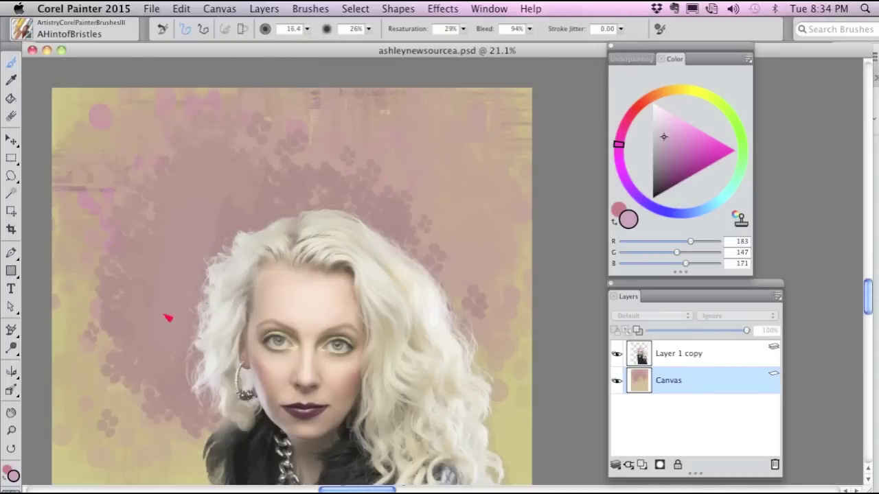
pyautogui.moveTo(241, 220); pyautogui.dragTo(258, 220)
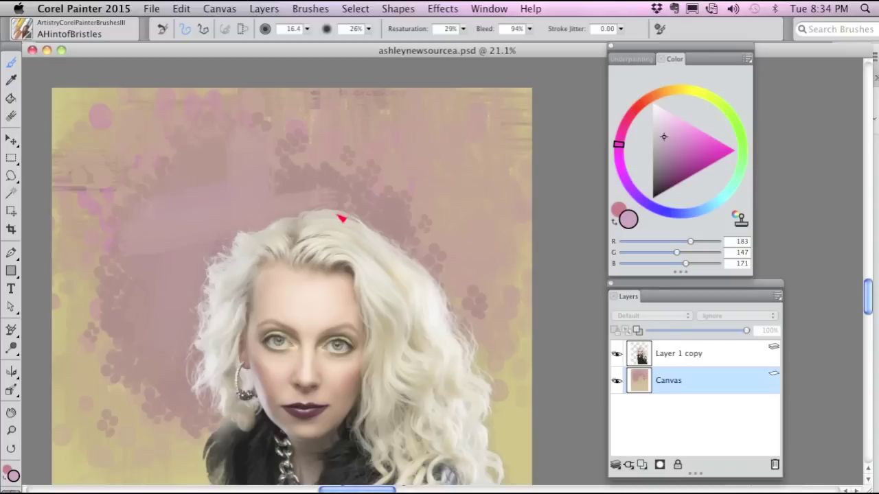
pyautogui.moveTo(282, 169); pyautogui.dragTo(317, 191)
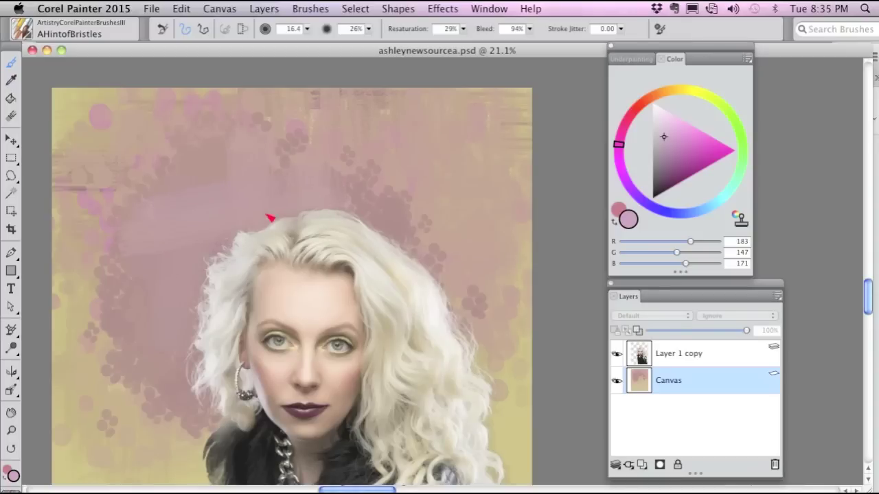
# - Select the entire Canvas and delete its painted background
pyautogui.click(181, 9)
pyautogui.click(180, 22)
pyautogui.press('super+a')
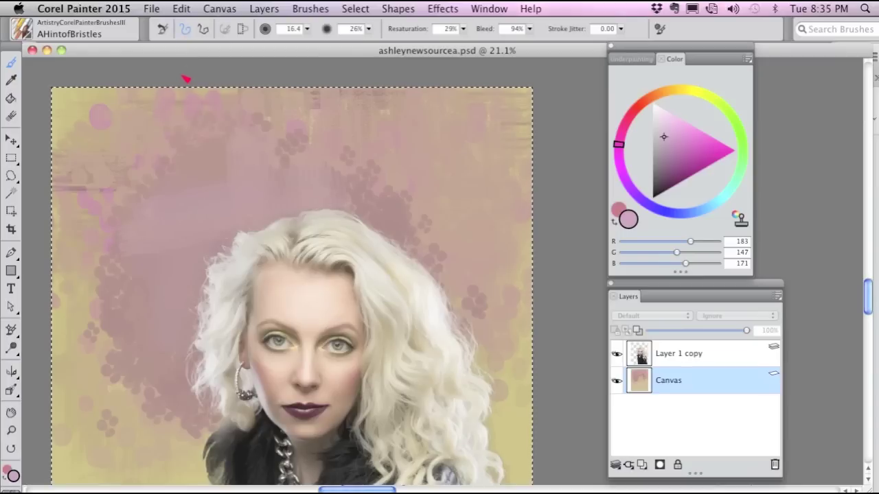
pyautogui.press('BackSpace')
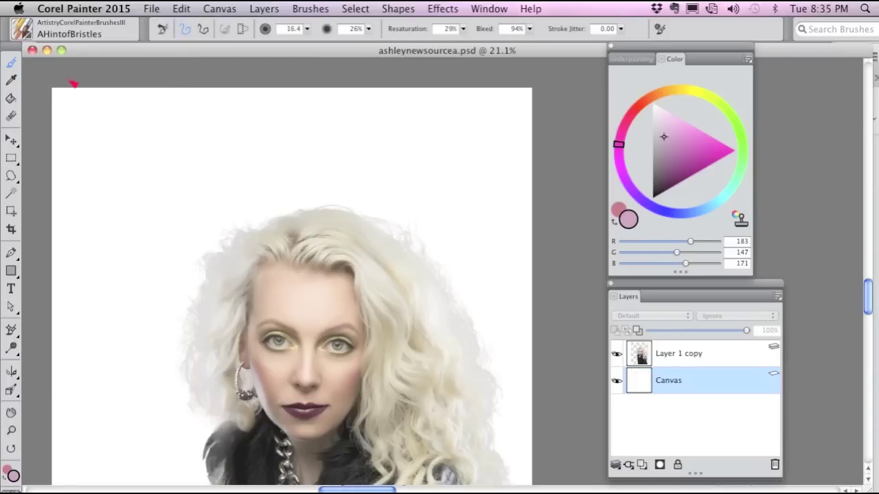
# - Brush WatercolorBlobby1 dabs above the hair on the blank Canvas, ending with bright magenta (RGB 255, 1, 169)
pyautogui.click(19, 37)
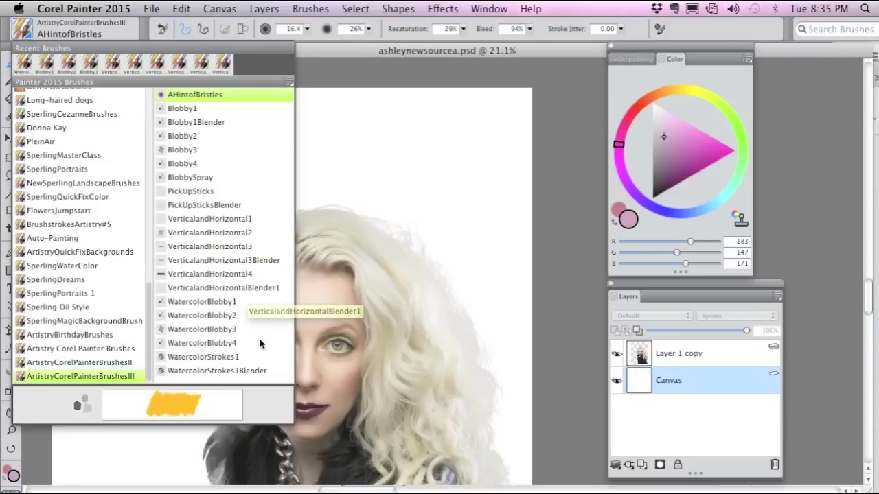
pyautogui.click(223, 316)
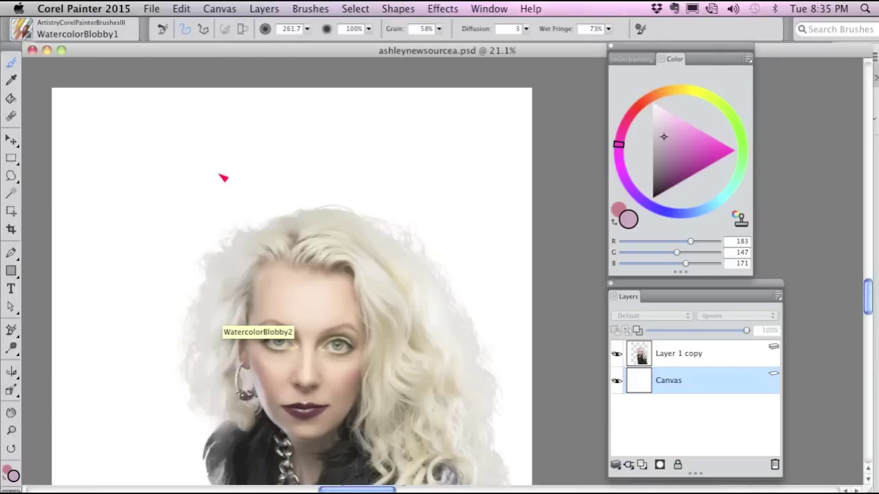
pyautogui.moveTo(223, 178); pyautogui.dragTo(227, 202)
pyautogui.click(684, 177)
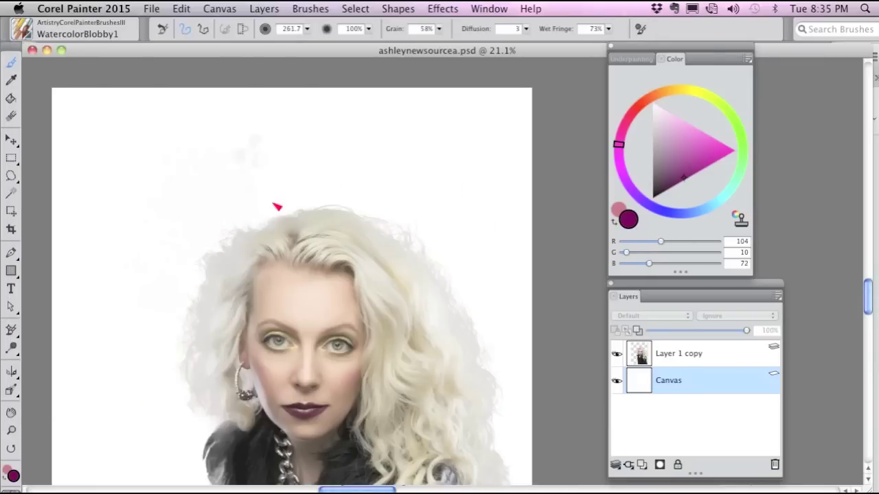
pyautogui.click(734, 151)
pyautogui.moveTo(284, 186)
pyautogui.mouseDown()
pyautogui.moveTo(240, 188)
pyautogui.moveTo(282, 193)
pyautogui.mouseUp()
# - Fill the Canvas with a muted mauve (RGB 162, 124, 150) at 100% opacity
pyautogui.click(180, 12)
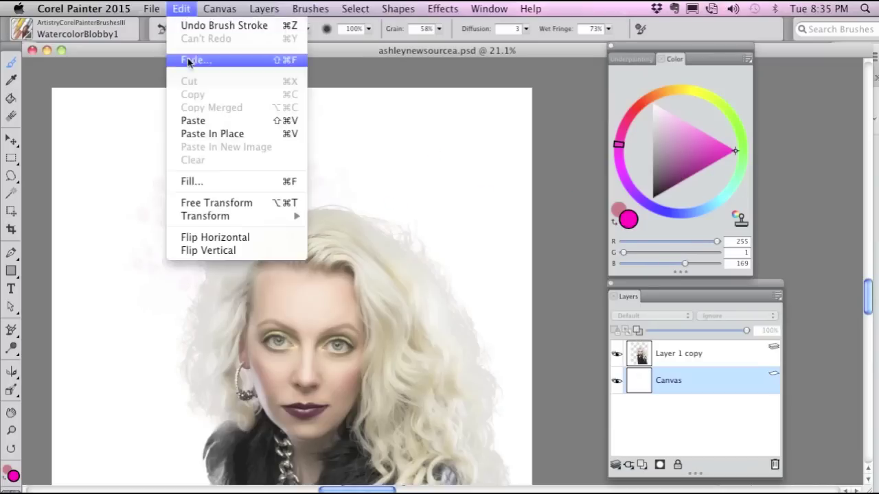
pyautogui.click(195, 176)
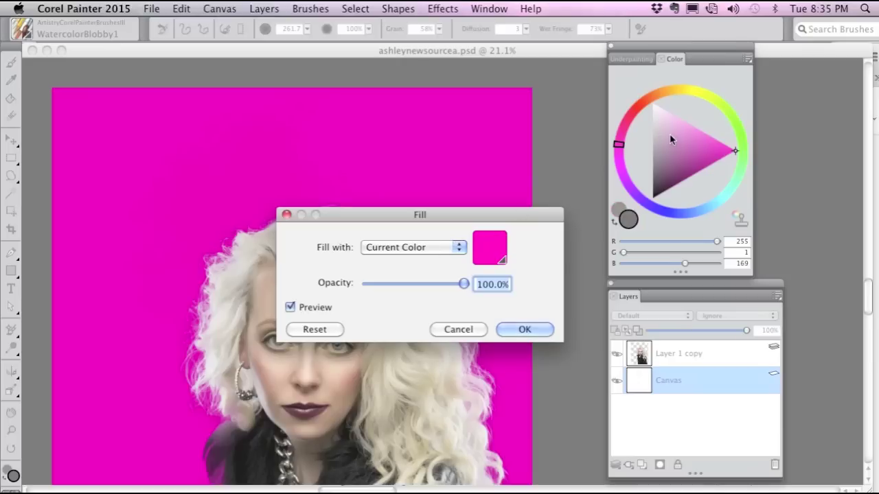
pyautogui.moveTo(671, 140); pyautogui.dragTo(664, 142)
pyautogui.click(665, 145)
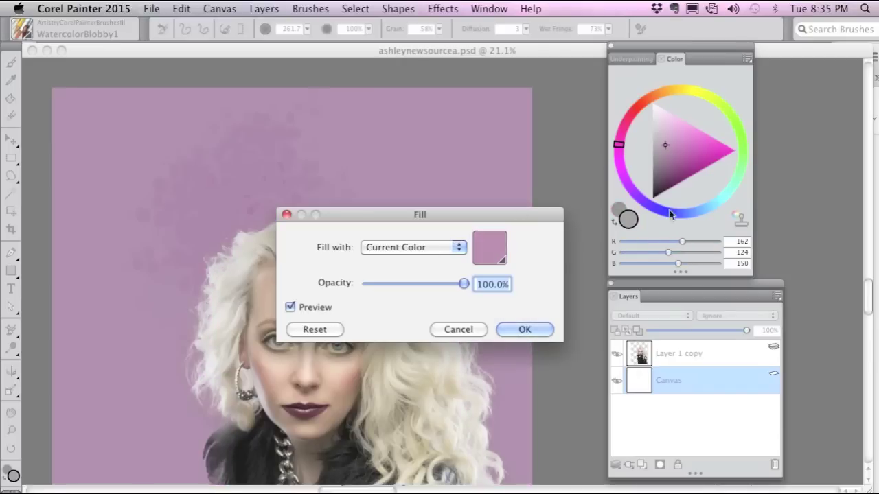
pyautogui.click(522, 329)
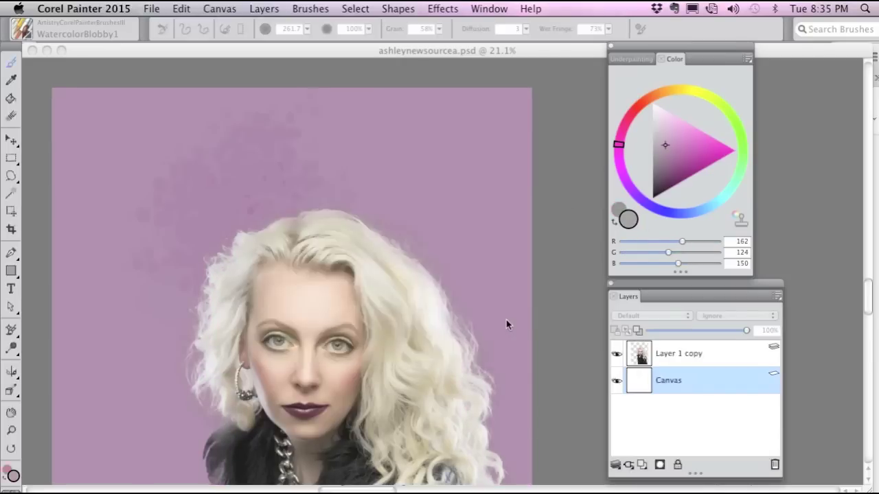
# - Paint deep magenta (RGB 170, 6, 115) WatercolorBlobby1 dabs across the mauve background above and beside the head
pyautogui.moveTo(660, 148); pyautogui.dragTo(707, 165)
pyautogui.moveTo(296, 116); pyautogui.dragTo(260, 198)
pyautogui.moveTo(211, 159)
pyautogui.mouseDown()
pyautogui.moveTo(294, 185)
pyautogui.moveTo(212, 174)
pyautogui.moveTo(133, 192)
pyautogui.moveTo(114, 151)
pyautogui.moveTo(121, 196)
pyautogui.moveTo(181, 176)
pyautogui.mouseUp()
pyautogui.moveTo(306, 162)
pyautogui.mouseDown()
pyautogui.moveTo(406, 171)
pyautogui.moveTo(460, 224)
pyautogui.moveTo(388, 213)
pyautogui.mouseUp()
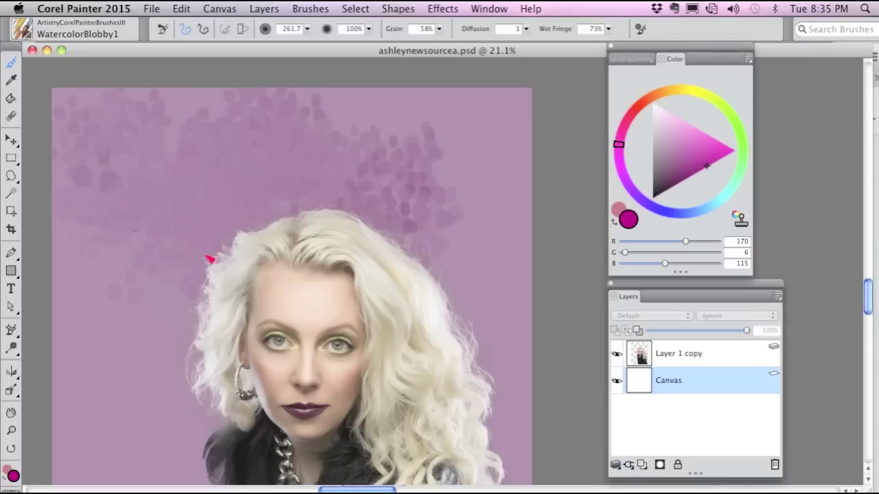
# - Enlarge the brush to 454.6 and paint more dabs around the hair in magenta and in purple (RGB 114, 6, 170)
pyautogui.click(306, 29)
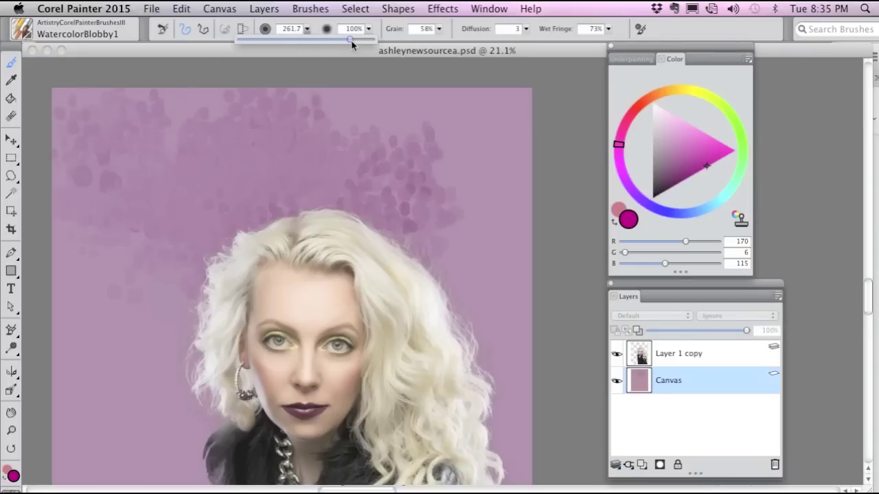
pyautogui.moveTo(381, 202)
pyautogui.mouseDown()
pyautogui.moveTo(243, 271)
pyautogui.moveTo(172, 249)
pyautogui.moveTo(192, 277)
pyautogui.moveTo(113, 260)
pyautogui.mouseUp()
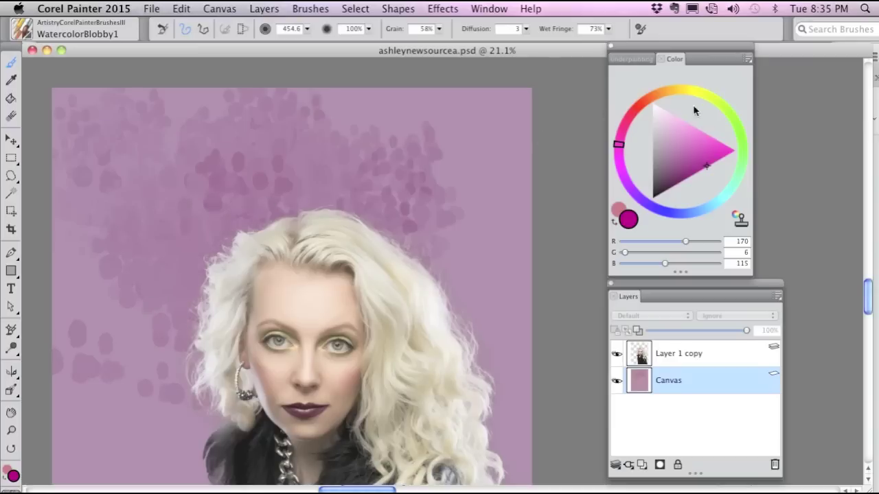
pyautogui.click(624, 177)
pyautogui.moveTo(397, 204)
pyautogui.mouseDown()
pyautogui.moveTo(355, 212)
pyautogui.moveTo(317, 254)
pyautogui.moveTo(224, 238)
pyautogui.moveTo(213, 219)
pyautogui.moveTo(184, 367)
pyautogui.mouseUp()
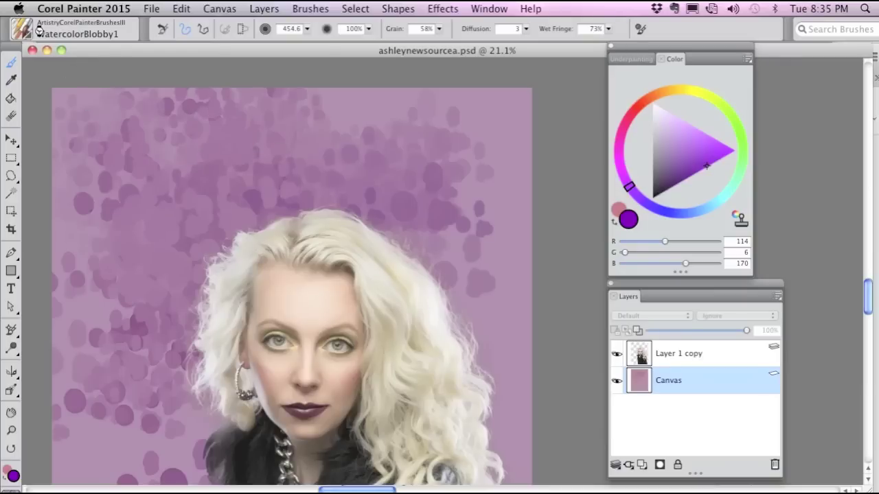
# - Paint purple WatercolorBlobby2 dabs above and left of the hair, and add light lilac (RGB 205, 146, 236) ones above and right of it
pyautogui.click(25, 35)
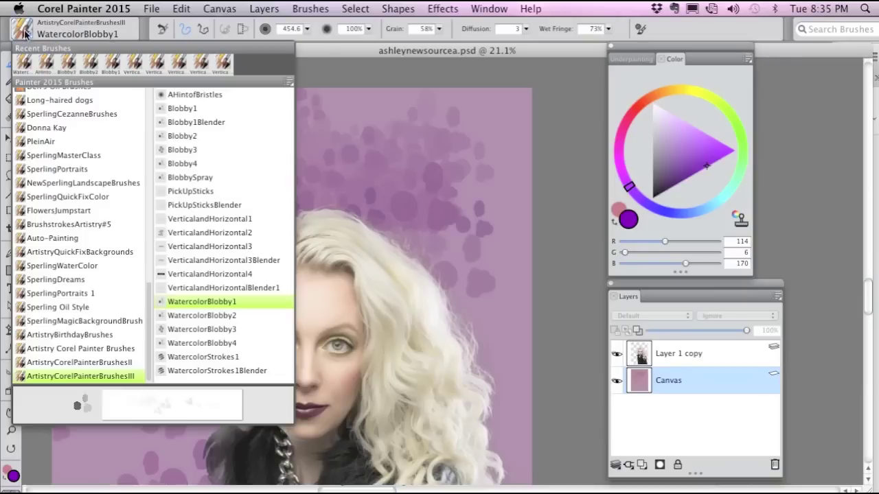
pyautogui.click(214, 316)
pyautogui.moveTo(212, 309)
pyautogui.mouseDown()
pyautogui.moveTo(157, 227)
pyautogui.moveTo(167, 267)
pyautogui.moveTo(196, 283)
pyautogui.moveTo(175, 379)
pyautogui.moveTo(195, 320)
pyautogui.moveTo(314, 173)
pyautogui.moveTo(252, 198)
pyautogui.moveTo(170, 160)
pyautogui.moveTo(207, 148)
pyautogui.moveTo(221, 186)
pyautogui.moveTo(141, 186)
pyautogui.moveTo(141, 165)
pyautogui.moveTo(191, 179)
pyautogui.moveTo(165, 355)
pyautogui.moveTo(129, 437)
pyautogui.moveTo(138, 353)
pyautogui.moveTo(191, 279)
pyautogui.moveTo(259, 236)
pyautogui.moveTo(349, 229)
pyautogui.moveTo(293, 199)
pyautogui.mouseUp()
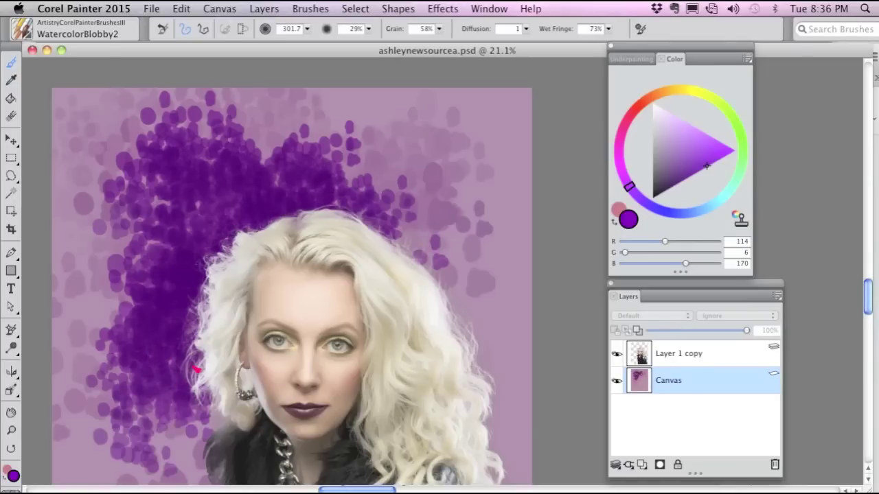
pyautogui.click(680, 127)
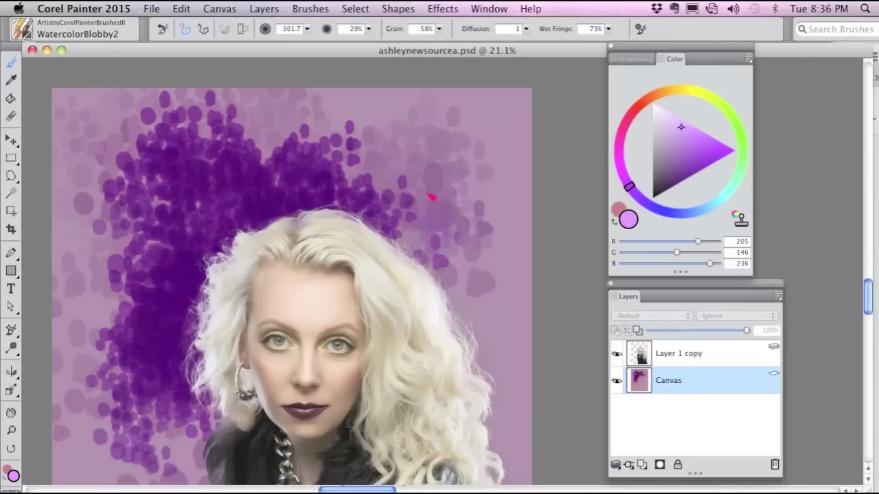
pyautogui.moveTo(280, 128)
pyautogui.mouseDown()
pyautogui.moveTo(307, 149)
pyautogui.moveTo(222, 176)
pyautogui.moveTo(255, 227)
pyautogui.moveTo(344, 255)
pyautogui.mouseUp()
pyautogui.moveTo(417, 342)
pyautogui.mouseDown()
pyautogui.moveTo(449, 183)
pyautogui.moveTo(416, 148)
pyautogui.moveTo(327, 189)
pyautogui.mouseUp()
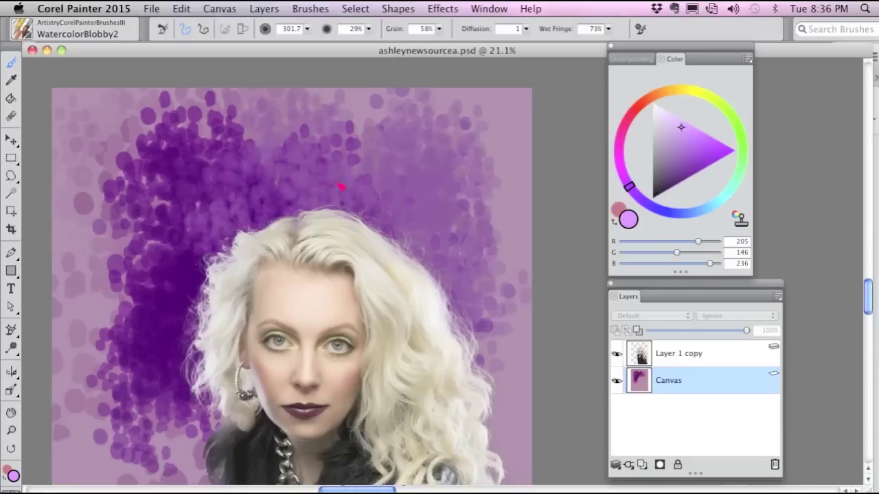
# - Paint large lilac WatercolorBlobby3 dabs at size 750 on both sides of the hair
pyautogui.click(23, 31)
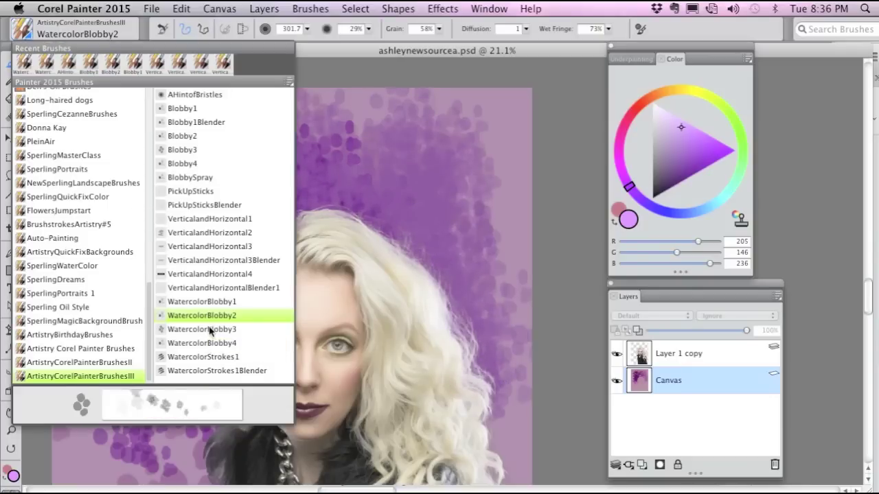
pyautogui.click(209, 328)
pyautogui.moveTo(172, 302)
pyautogui.mouseDown()
pyautogui.moveTo(98, 294)
pyautogui.moveTo(147, 416)
pyautogui.moveTo(178, 440)
pyautogui.mouseUp()
pyautogui.moveTo(468, 238)
pyautogui.mouseDown()
pyautogui.moveTo(432, 336)
pyautogui.moveTo(401, 232)
pyautogui.mouseUp()
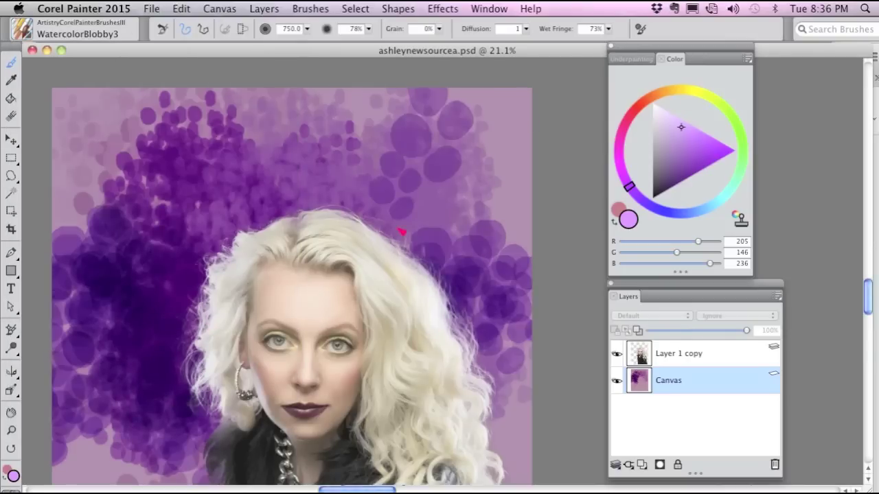
# - Try smaller WatercolorBlobby3 sizes, and paint dabs at size 236 above and left of the hair
pyautogui.click(307, 30)
pyautogui.click(299, 71)
pyautogui.moveTo(308, 31); pyautogui.dragTo(303, 42)
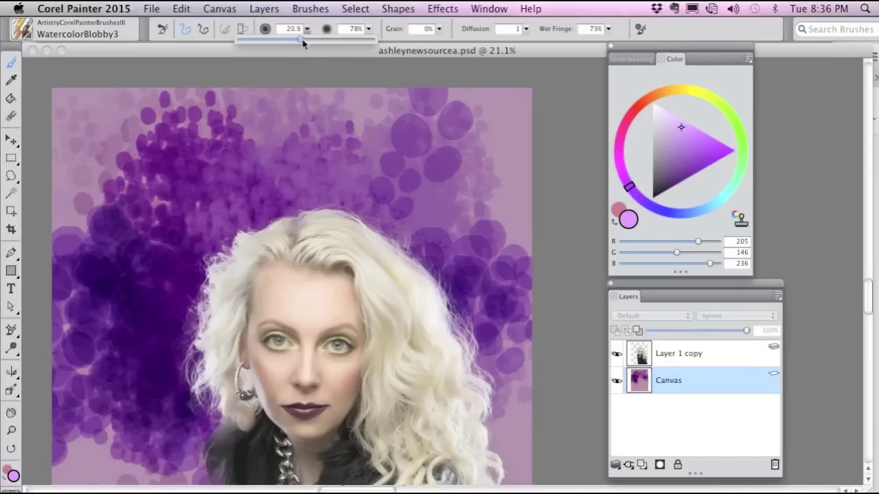
pyautogui.click(301, 106)
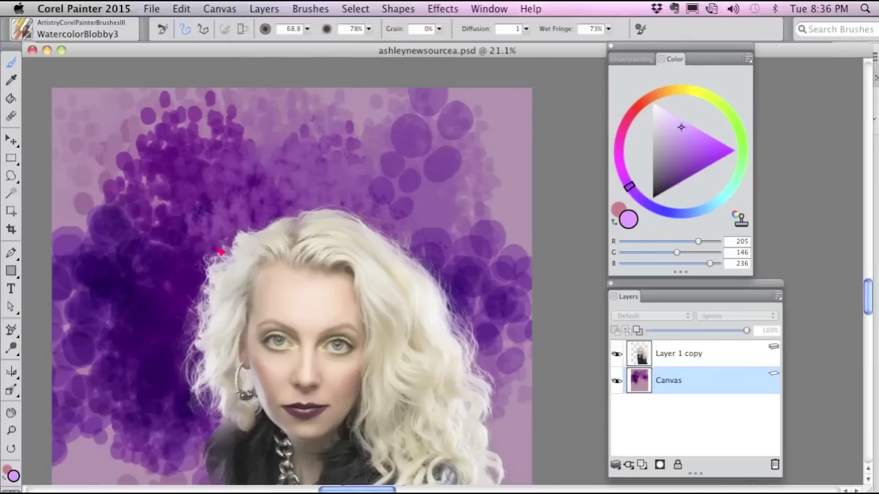
pyautogui.click(307, 29)
pyautogui.moveTo(316, 151)
pyautogui.mouseDown()
pyautogui.moveTo(285, 223)
pyautogui.moveTo(166, 287)
pyautogui.moveTo(127, 481)
pyautogui.mouseUp()
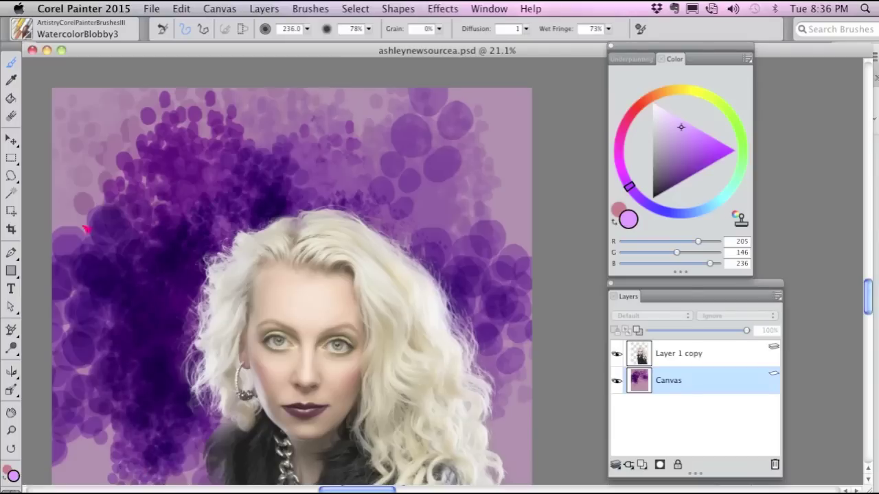
# - Soften the background at both sides of the portrait with lilac WatercolorBlobby4 dabs
pyautogui.click(28, 27)
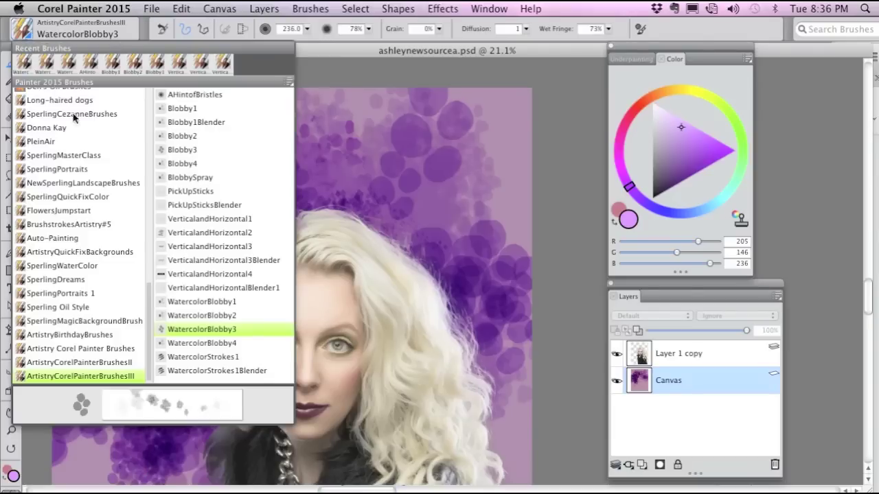
pyautogui.click(213, 345)
pyautogui.moveTo(422, 207)
pyautogui.mouseDown()
pyautogui.moveTo(490, 274)
pyautogui.moveTo(506, 392)
pyautogui.moveTo(496, 427)
pyautogui.mouseUp()
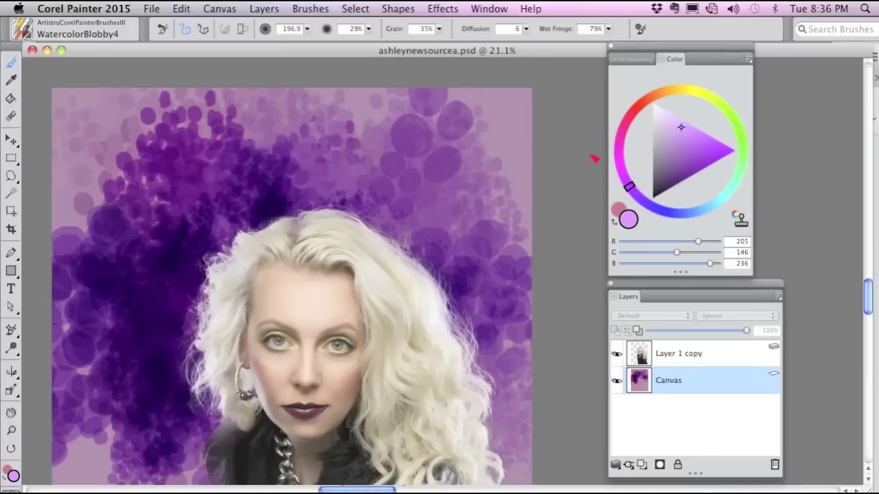
pyautogui.moveTo(127, 192)
pyautogui.mouseDown()
pyautogui.moveTo(103, 182)
pyautogui.moveTo(86, 409)
pyautogui.moveTo(76, 433)
pyautogui.mouseUp()
# - Layer pale lilac (RGB 243, 220, 255) WatercolorBlobby4 dabs over the purple above and left of the hair
pyautogui.click(655, 112)
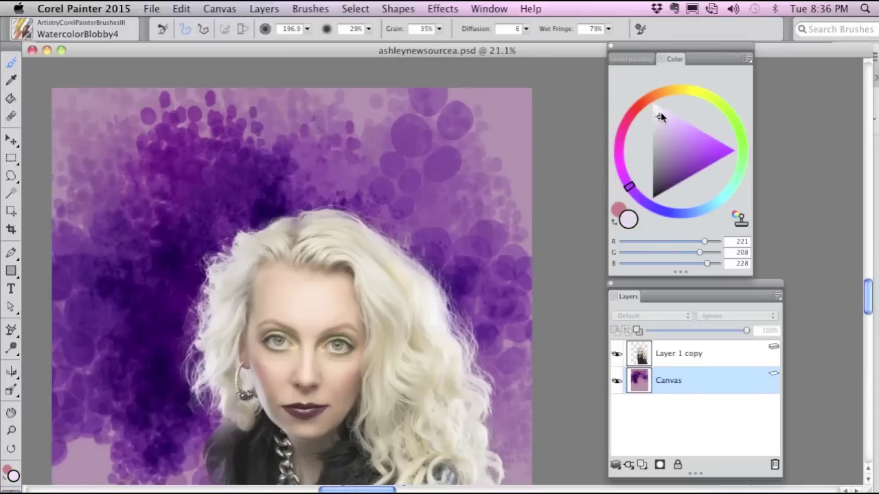
pyautogui.moveTo(285, 233); pyautogui.dragTo(254, 199)
pyautogui.moveTo(219, 230); pyautogui.dragTo(172, 239)
pyautogui.moveTo(119, 375)
pyautogui.mouseDown()
pyautogui.moveTo(108, 332)
pyautogui.moveTo(130, 251)
pyautogui.moveTo(119, 209)
pyautogui.moveTo(188, 156)
pyautogui.moveTo(275, 154)
pyautogui.moveTo(414, 229)
pyautogui.mouseUp()
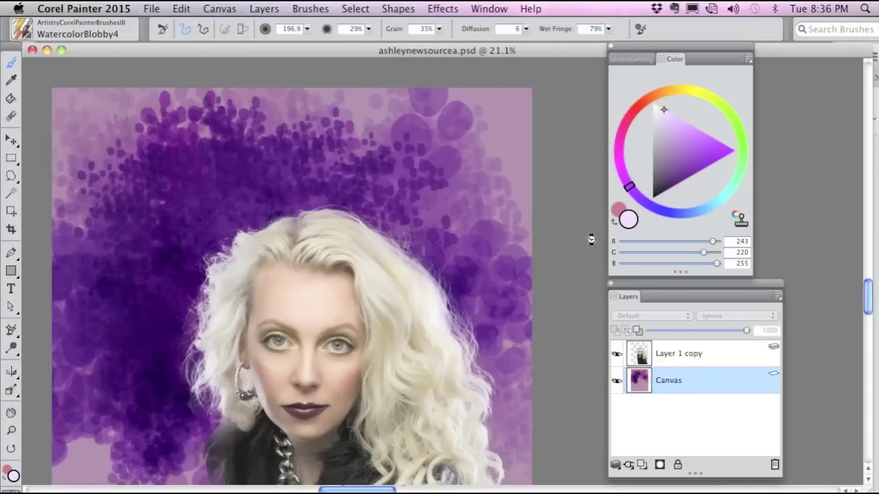
pyautogui.moveTo(866, 294); pyautogui.dragTo(866, 307)
pyautogui.moveTo(165, 441)
pyautogui.mouseDown()
pyautogui.moveTo(117, 406)
pyautogui.moveTo(153, 365)
pyautogui.moveTo(164, 275)
pyautogui.moveTo(163, 316)
pyautogui.mouseUp()
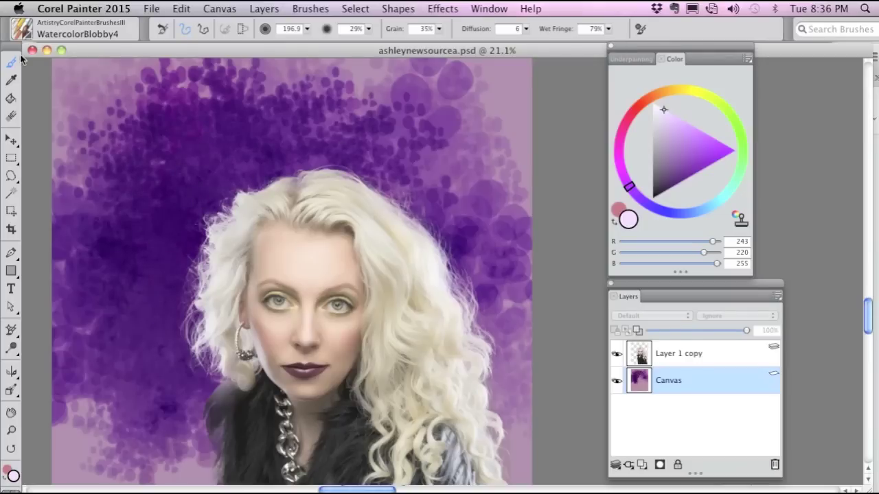
# - Lighten the purple around the hair with WatercolorBlobby2 dabs in near white (RGB 252, 252, 252)
pyautogui.click(24, 33)
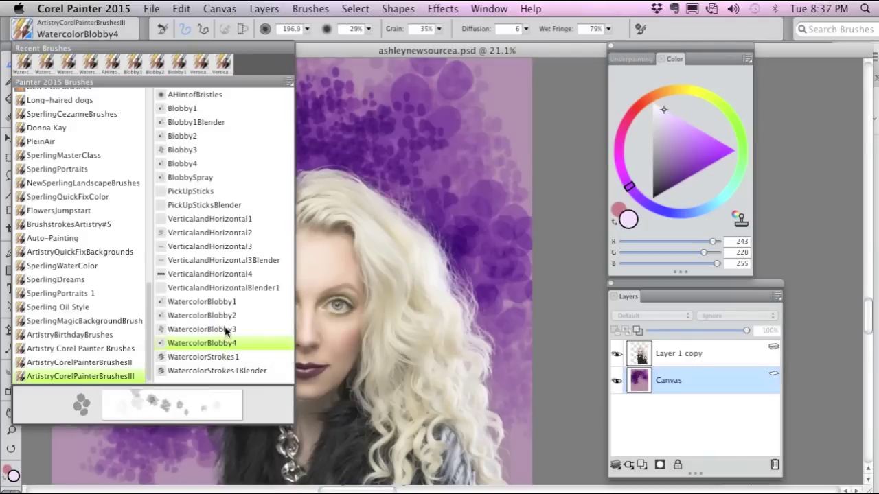
pyautogui.click(202, 329)
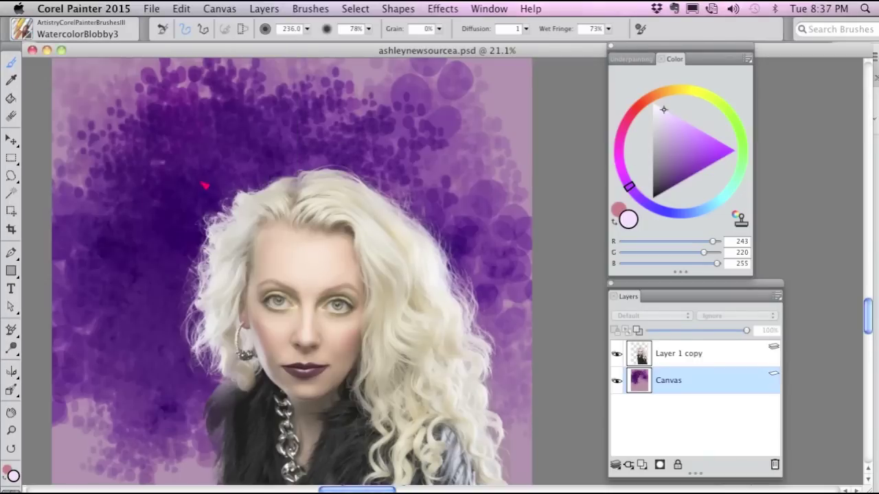
pyautogui.click(24, 33)
pyautogui.click(202, 315)
pyautogui.moveTo(186, 158)
pyautogui.mouseDown()
pyautogui.moveTo(235, 183)
pyautogui.moveTo(373, 158)
pyautogui.moveTo(405, 162)
pyautogui.mouseUp()
pyautogui.moveTo(662, 117); pyautogui.dragTo(653, 104)
pyautogui.moveTo(213, 179)
pyautogui.mouseDown()
pyautogui.moveTo(147, 323)
pyautogui.moveTo(184, 389)
pyautogui.moveTo(157, 428)
pyautogui.moveTo(230, 142)
pyautogui.moveTo(326, 175)
pyautogui.moveTo(481, 260)
pyautogui.mouseUp()
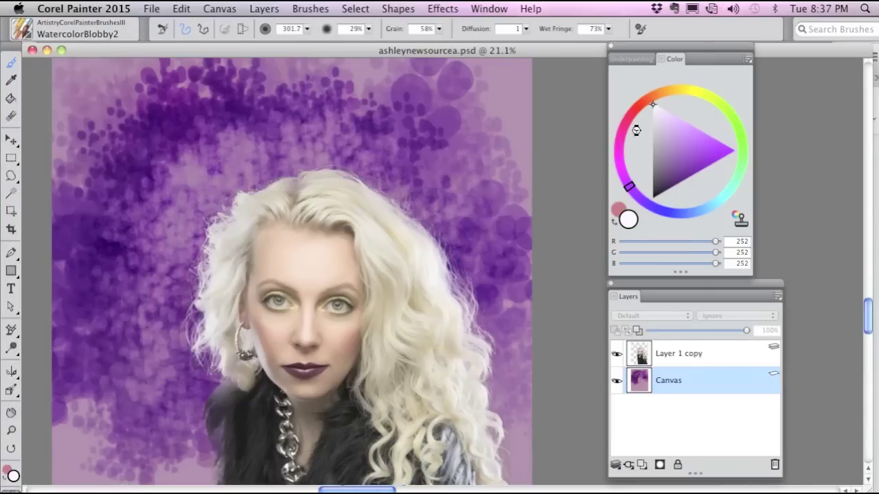
pyautogui.moveTo(353, 201)
pyautogui.mouseDown()
pyautogui.moveTo(423, 232)
pyautogui.moveTo(387, 237)
pyautogui.moveTo(258, 178)
pyautogui.moveTo(183, 221)
pyautogui.moveTo(173, 181)
pyautogui.moveTo(234, 148)
pyautogui.mouseUp()
# - Paint vivid purple (RGB 149, 39, 207) dabs around the hair with WatercolorBlobby2, and build a dark ring with WatercolorBlobby3
pyautogui.click(708, 152)
pyautogui.moveTo(440, 206)
pyautogui.mouseDown()
pyautogui.moveTo(402, 215)
pyautogui.moveTo(241, 159)
pyautogui.moveTo(178, 221)
pyautogui.moveTo(209, 350)
pyautogui.moveTo(130, 331)
pyautogui.moveTo(148, 203)
pyautogui.moveTo(165, 165)
pyautogui.mouseUp()
pyautogui.click(24, 31)
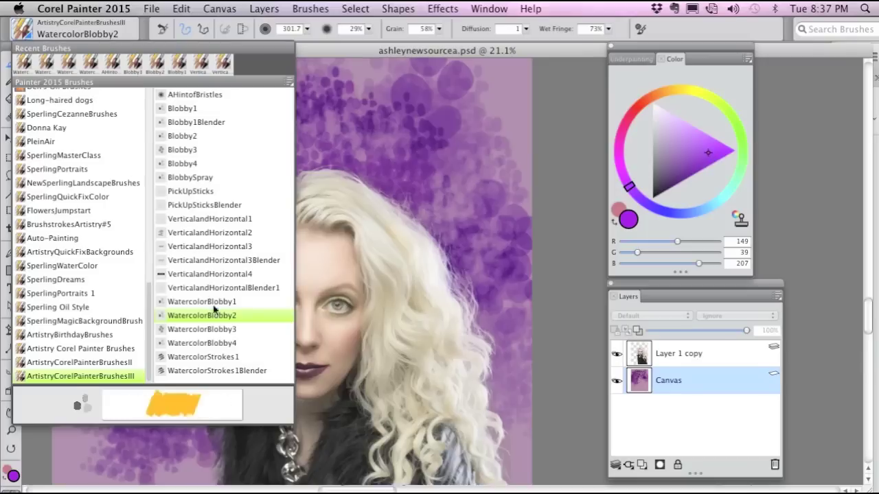
pyautogui.click(202, 329)
pyautogui.moveTo(254, 255)
pyautogui.mouseDown()
pyautogui.moveTo(202, 199)
pyautogui.moveTo(328, 198)
pyautogui.moveTo(206, 302)
pyautogui.moveTo(172, 358)
pyautogui.moveTo(234, 443)
pyautogui.mouseUp()
pyautogui.moveTo(319, 209)
pyautogui.mouseDown()
pyautogui.moveTo(391, 198)
pyautogui.moveTo(321, 148)
pyautogui.moveTo(258, 142)
pyautogui.moveTo(162, 275)
pyautogui.moveTo(137, 344)
pyautogui.moveTo(157, 420)
pyautogui.moveTo(150, 403)
pyautogui.moveTo(174, 370)
pyautogui.moveTo(142, 297)
pyautogui.moveTo(165, 245)
pyautogui.moveTo(309, 159)
pyautogui.moveTo(405, 167)
pyautogui.moveTo(390, 206)
pyautogui.moveTo(192, 162)
pyautogui.mouseUp()
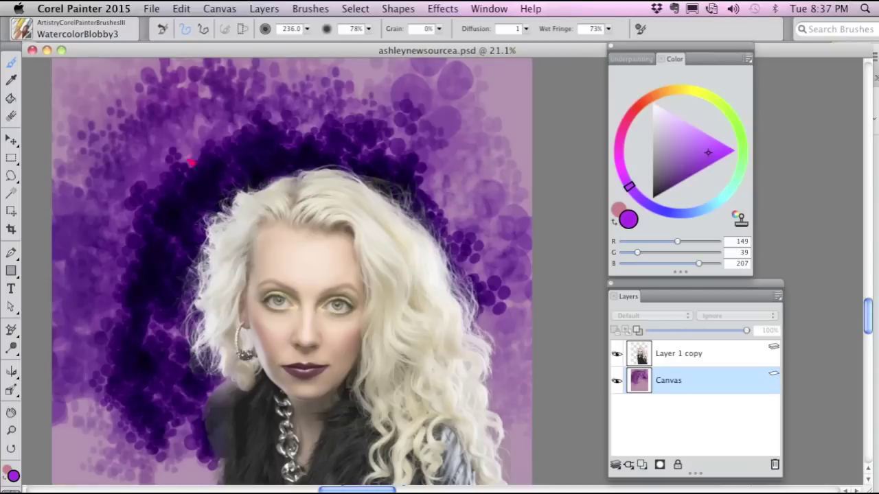
# - Blend the dark ring into the surrounding background with purple WatercolorBlobby4 dabs
pyautogui.click(25, 31)
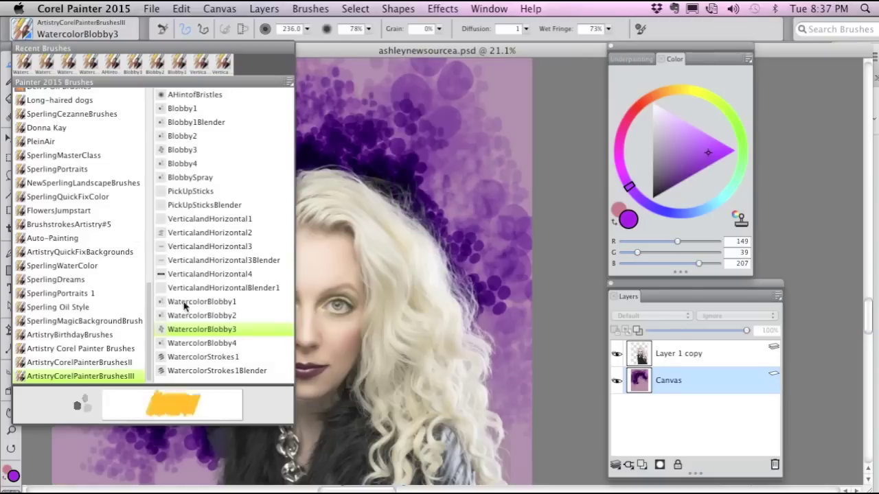
pyautogui.click(206, 342)
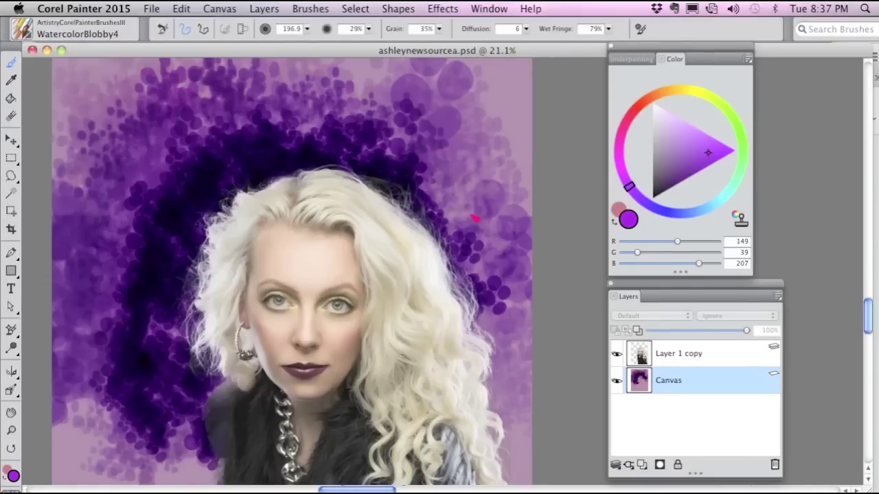
pyautogui.moveTo(303, 175)
pyautogui.mouseDown()
pyautogui.moveTo(163, 181)
pyautogui.moveTo(163, 168)
pyautogui.moveTo(145, 212)
pyautogui.moveTo(129, 326)
pyautogui.moveTo(105, 384)
pyautogui.moveTo(155, 415)
pyautogui.moveTo(221, 427)
pyautogui.moveTo(171, 320)
pyautogui.moveTo(157, 205)
pyautogui.moveTo(236, 119)
pyautogui.moveTo(337, 162)
pyautogui.moveTo(410, 156)
pyautogui.moveTo(453, 180)
pyautogui.moveTo(473, 235)
pyautogui.moveTo(465, 362)
pyautogui.mouseUp()
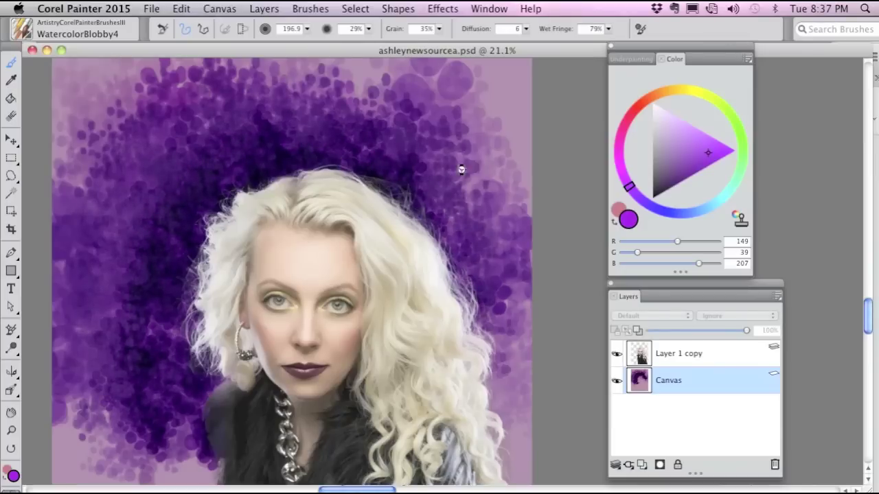
# - Brush purple WatercolorStrokes1 strokes over the mauve area at the Canvas's upper right edge
pyautogui.click(18, 30)
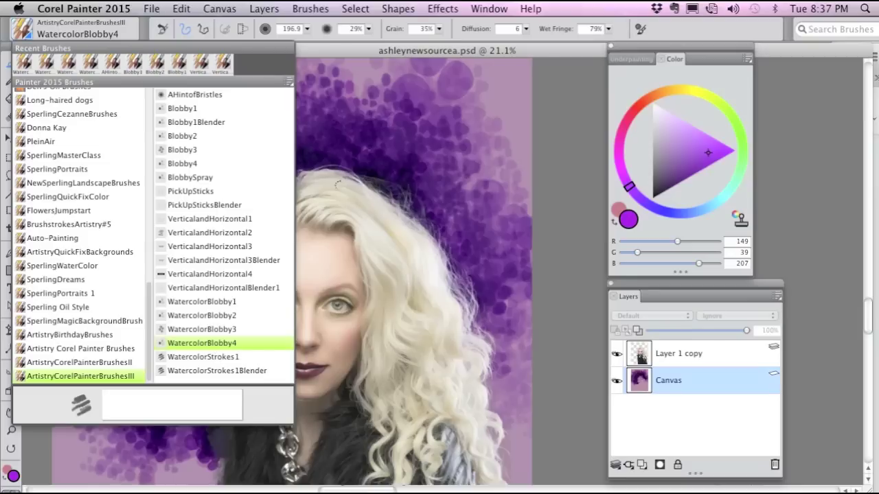
pyautogui.click(204, 356)
pyautogui.moveTo(497, 136)
pyautogui.mouseDown()
pyautogui.moveTo(500, 112)
pyautogui.moveTo(522, 198)
pyautogui.mouseUp()
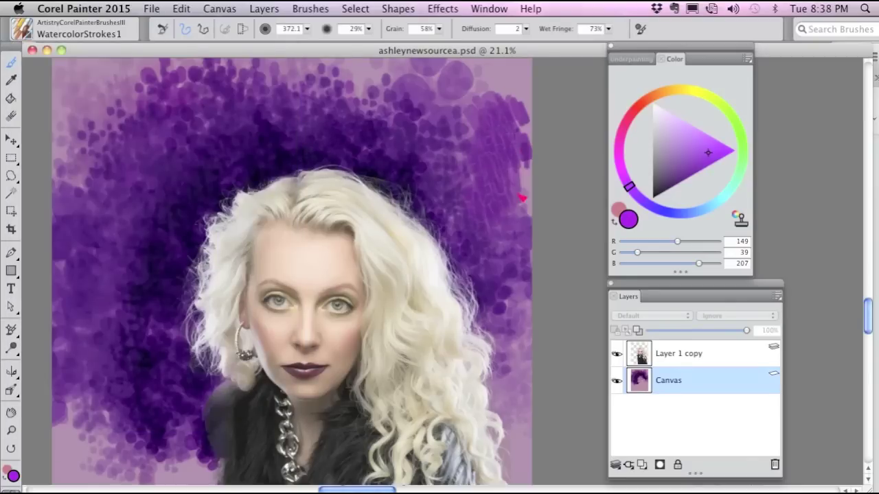
# - Cover the mottled background above and on both sides of the hair with vivid purple WatercolorStrokes1 strokes
pyautogui.moveTo(415, 114)
pyautogui.mouseDown()
pyautogui.moveTo(395, 167)
pyautogui.moveTo(376, 83)
pyautogui.moveTo(373, 171)
pyautogui.moveTo(380, 105)
pyautogui.moveTo(402, 237)
pyautogui.moveTo(453, 220)
pyautogui.moveTo(446, 126)
pyautogui.moveTo(430, 164)
pyautogui.moveTo(428, 244)
pyautogui.moveTo(413, 224)
pyautogui.moveTo(405, 174)
pyautogui.moveTo(378, 149)
pyautogui.moveTo(357, 198)
pyautogui.moveTo(359, 207)
pyautogui.moveTo(434, 215)
pyautogui.mouseUp()
pyautogui.moveTo(444, 172); pyautogui.dragTo(425, 138)
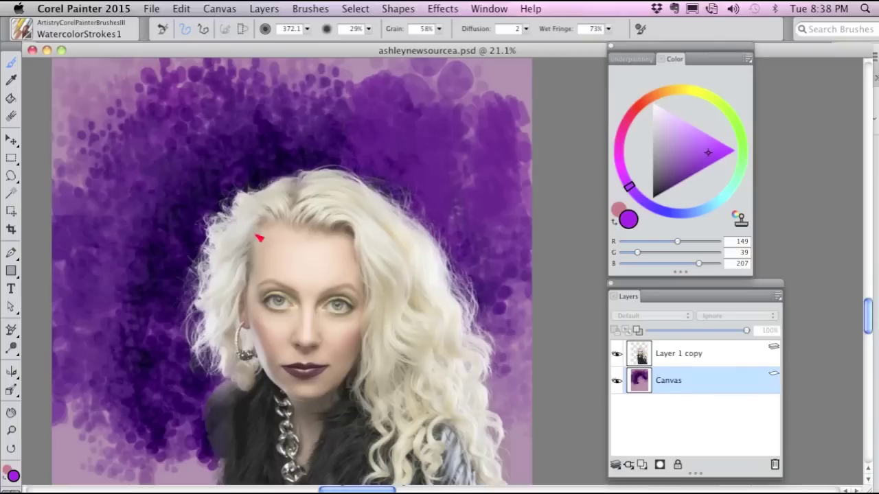
pyautogui.moveTo(94, 174); pyautogui.dragTo(141, 165)
pyautogui.moveTo(131, 257)
pyautogui.mouseDown()
pyautogui.moveTo(130, 328)
pyautogui.moveTo(167, 270)
pyautogui.moveTo(153, 279)
pyautogui.moveTo(167, 344)
pyautogui.moveTo(188, 149)
pyautogui.moveTo(188, 270)
pyautogui.moveTo(161, 419)
pyautogui.moveTo(177, 248)
pyautogui.moveTo(240, 183)
pyautogui.moveTo(232, 128)
pyautogui.moveTo(302, 179)
pyautogui.moveTo(268, 119)
pyautogui.moveTo(330, 124)
pyautogui.moveTo(290, 124)
pyautogui.mouseUp()
pyautogui.moveTo(152, 268)
pyautogui.mouseDown()
pyautogui.moveTo(135, 101)
pyautogui.moveTo(88, 112)
pyautogui.mouseUp()
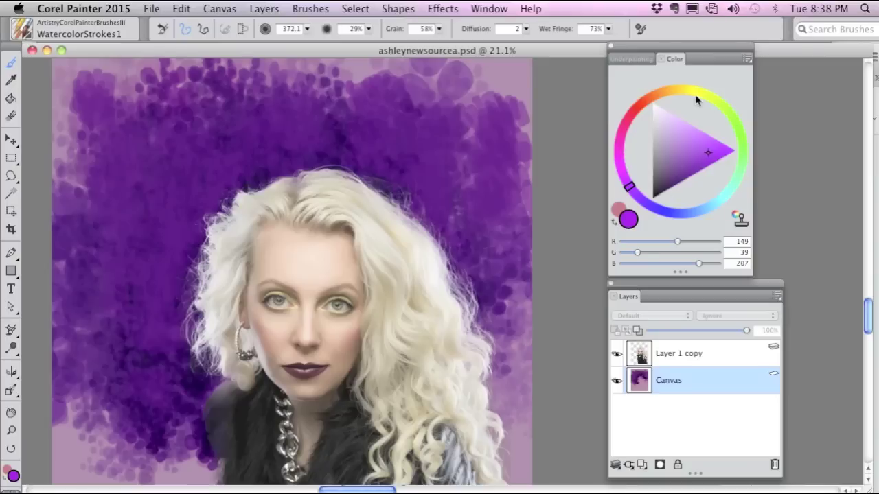
# - Choose a tan color (RGB 171, 140, 97) and fill the Canvas with it at 100% opacity
pyautogui.moveTo(696, 101); pyautogui.dragTo(671, 90)
pyautogui.moveTo(693, 149); pyautogui.dragTo(676, 148)
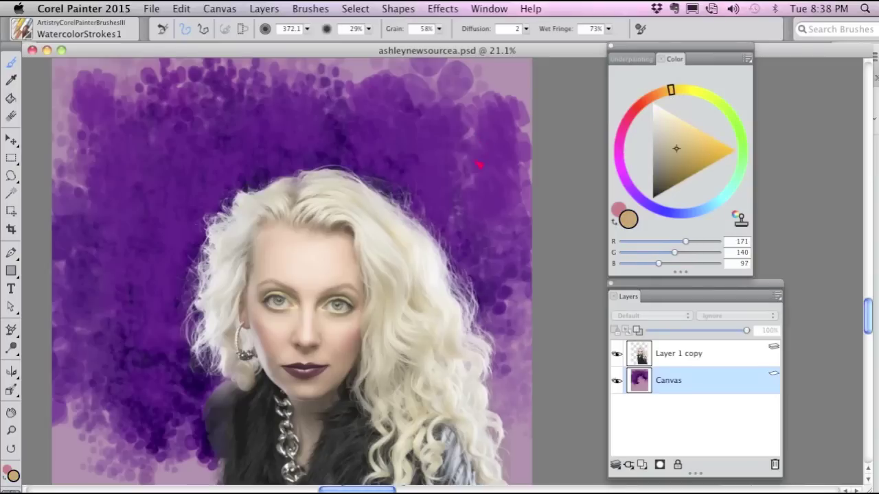
pyautogui.press('super+f')
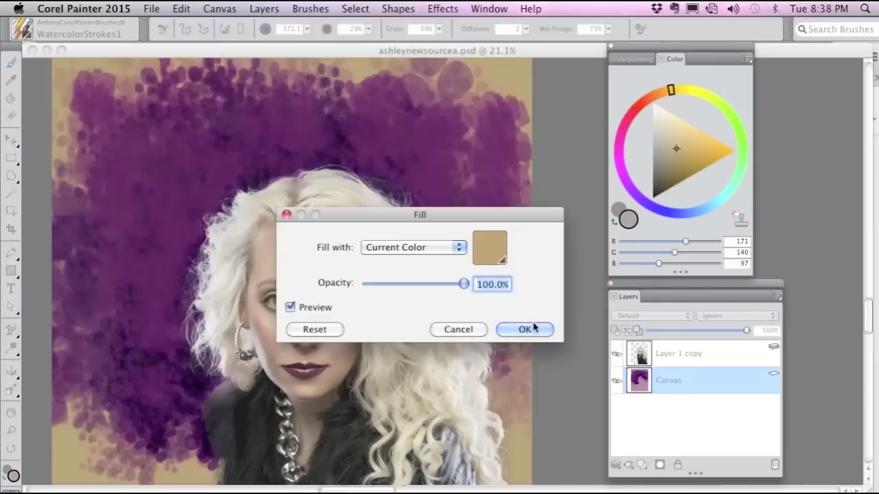
pyautogui.click(526, 329)
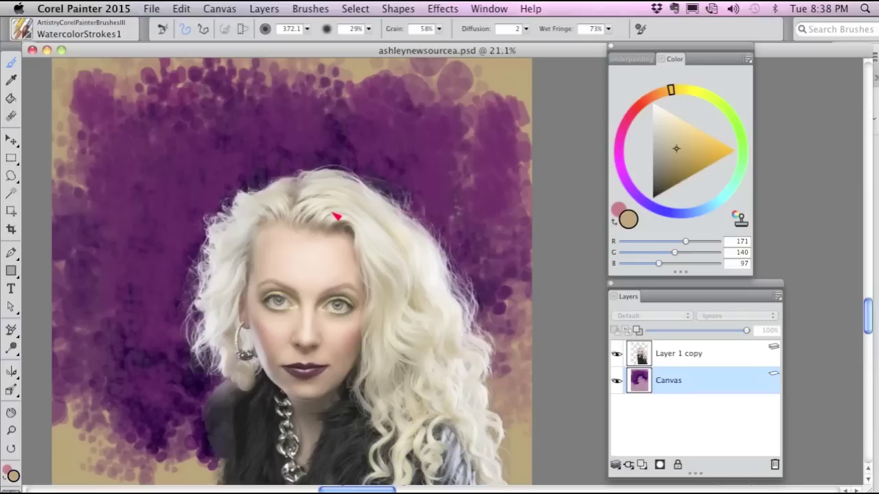
# - Dry the digital watercolor, and fill the entire Canvas again with the current tan color at 100% opacity
pyautogui.click(265, 9)
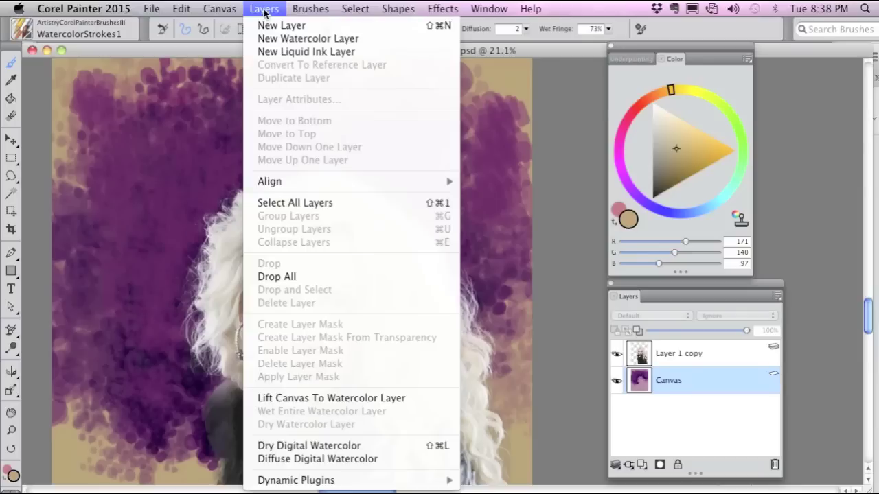
pyautogui.click(378, 449)
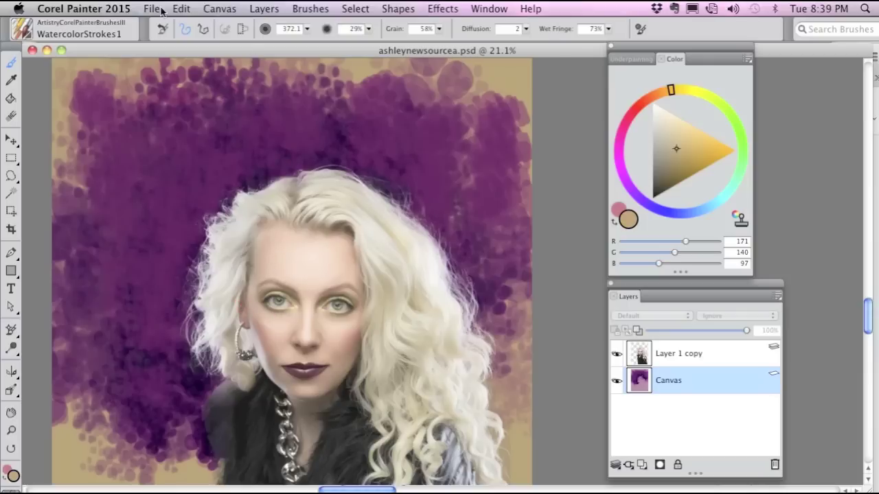
pyautogui.click(182, 9)
pyautogui.click(196, 181)
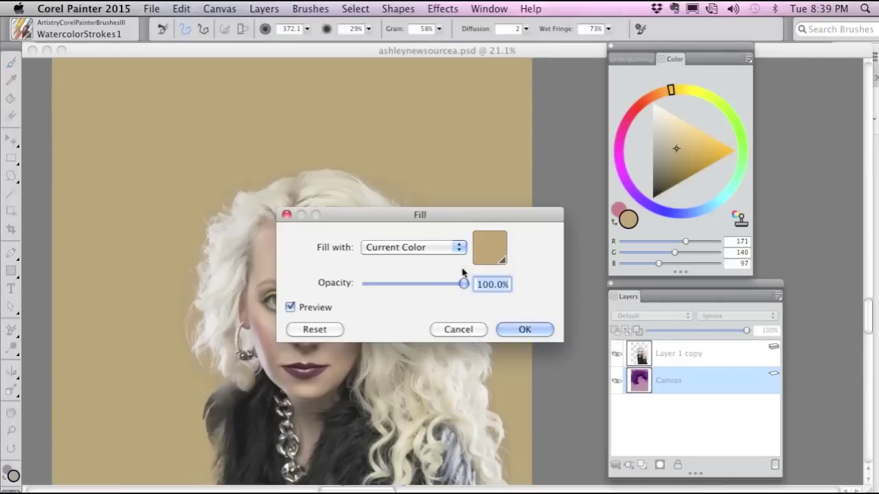
pyautogui.click(523, 328)
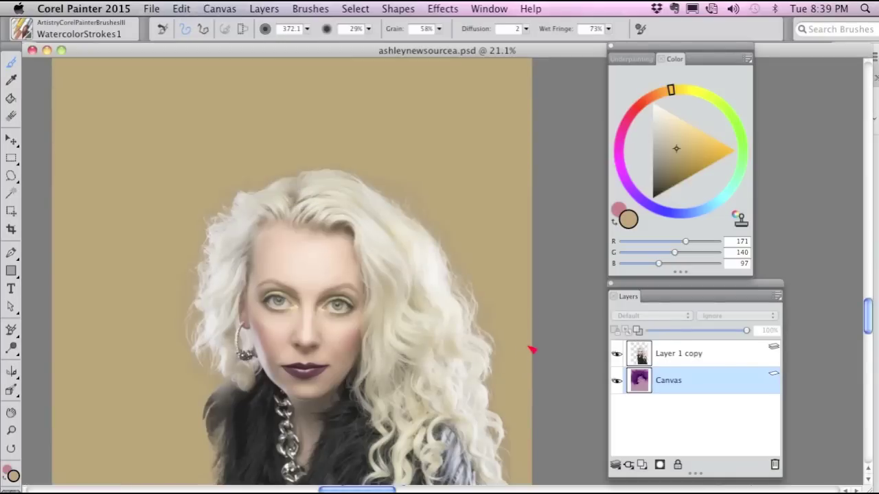
# - Paint brown (RGB 121, 93, 55) WatercolorStrokes1 strokes on the background left of the hair and up to the crown
pyautogui.click(675, 166)
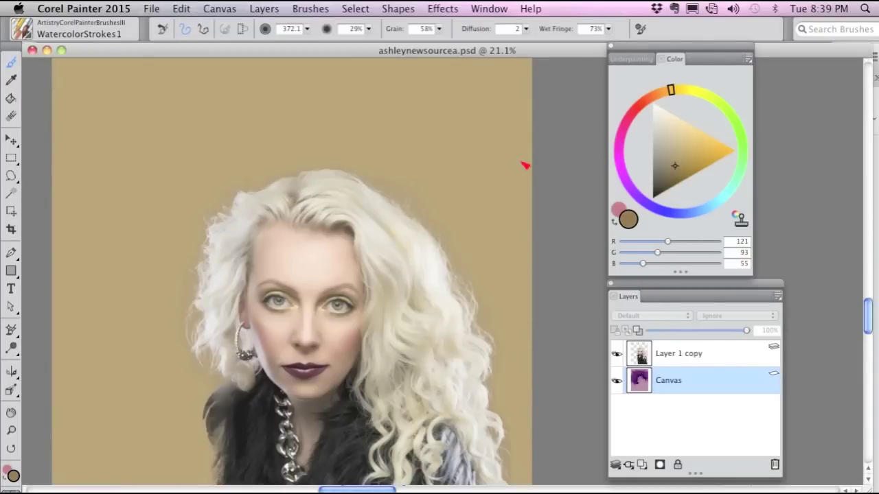
pyautogui.moveTo(156, 156)
pyautogui.mouseDown()
pyautogui.moveTo(146, 198)
pyautogui.moveTo(135, 210)
pyautogui.moveTo(138, 184)
pyautogui.moveTo(125, 165)
pyautogui.moveTo(154, 180)
pyautogui.moveTo(154, 199)
pyautogui.moveTo(124, 262)
pyautogui.moveTo(125, 300)
pyautogui.moveTo(140, 304)
pyautogui.moveTo(124, 336)
pyautogui.mouseUp()
pyautogui.moveTo(142, 171)
pyautogui.mouseDown()
pyautogui.moveTo(146, 103)
pyautogui.moveTo(111, 141)
pyautogui.moveTo(111, 185)
pyautogui.moveTo(151, 176)
pyautogui.moveTo(166, 191)
pyautogui.moveTo(197, 184)
pyautogui.moveTo(210, 213)
pyautogui.moveTo(188, 317)
pyautogui.moveTo(202, 382)
pyautogui.mouseUp()
pyautogui.moveTo(224, 231)
pyautogui.mouseDown()
pyautogui.moveTo(210, 202)
pyautogui.moveTo(231, 156)
pyautogui.moveTo(221, 131)
pyautogui.moveTo(196, 283)
pyautogui.moveTo(206, 335)
pyautogui.moveTo(224, 357)
pyautogui.moveTo(167, 371)
pyautogui.moveTo(157, 344)
pyautogui.moveTo(147, 353)
pyautogui.moveTo(212, 412)
pyautogui.mouseUp()
pyautogui.moveTo(219, 200)
pyautogui.mouseDown()
pyautogui.moveTo(229, 172)
pyautogui.moveTo(261, 190)
pyautogui.moveTo(229, 128)
pyautogui.moveTo(212, 135)
pyautogui.moveTo(268, 190)
pyautogui.moveTo(297, 178)
pyautogui.mouseUp()
# - Brush light beige (RGB 218, 198, 172) WatercolorStrokes1 strokes over the background above and to the right of the hair
pyautogui.moveTo(653, 130)
pyautogui.mouseDown()
pyautogui.moveTo(669, 144)
pyautogui.moveTo(667, 126)
pyautogui.mouseUp()
pyautogui.moveTo(310, 130)
pyautogui.mouseDown()
pyautogui.moveTo(334, 161)
pyautogui.moveTo(288, 171)
pyautogui.moveTo(277, 104)
pyautogui.moveTo(292, 177)
pyautogui.moveTo(335, 199)
pyautogui.moveTo(324, 165)
pyautogui.moveTo(378, 202)
pyautogui.moveTo(394, 202)
pyautogui.moveTo(344, 127)
pyautogui.mouseUp()
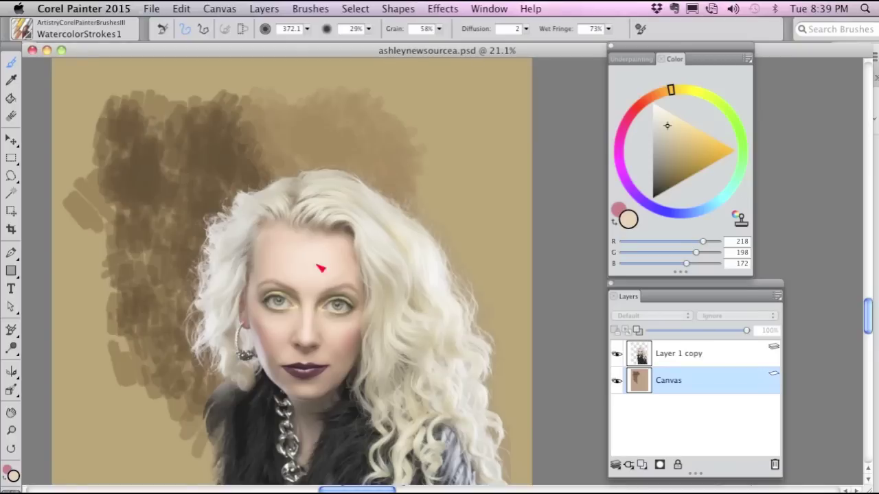
pyautogui.moveTo(415, 190)
pyautogui.mouseDown()
pyautogui.moveTo(402, 217)
pyautogui.moveTo(415, 190)
pyautogui.moveTo(410, 123)
pyautogui.moveTo(372, 109)
pyautogui.moveTo(425, 147)
pyautogui.moveTo(444, 242)
pyautogui.mouseUp()
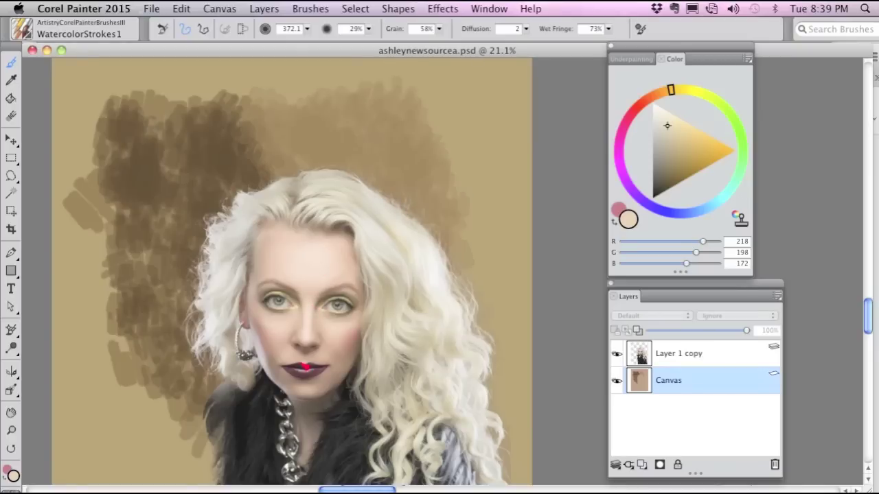
pyautogui.moveTo(309, 109)
pyautogui.mouseDown()
pyautogui.moveTo(378, 130)
pyautogui.moveTo(450, 128)
pyautogui.moveTo(455, 286)
pyautogui.moveTo(481, 304)
pyautogui.moveTo(476, 365)
pyautogui.mouseUp()
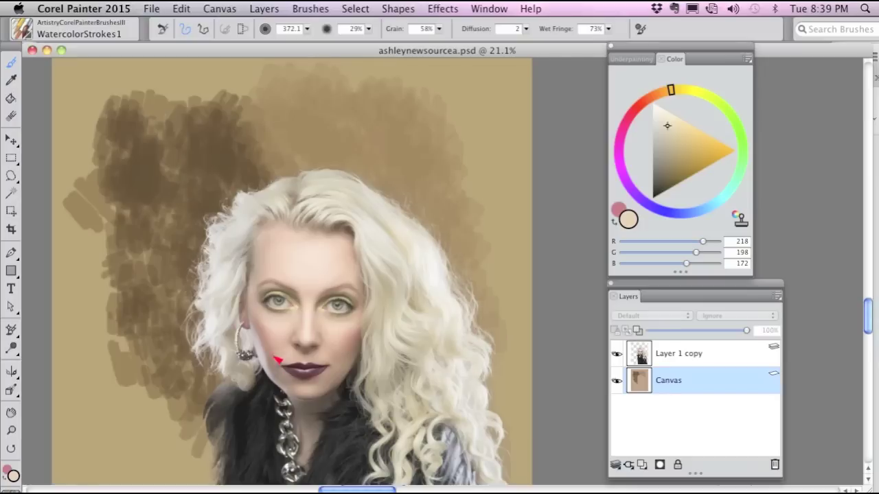
# - Blend the brown and beige strokes on both sides of the head and above it with WatercolorStrokes1Blender
pyautogui.click(31, 33)
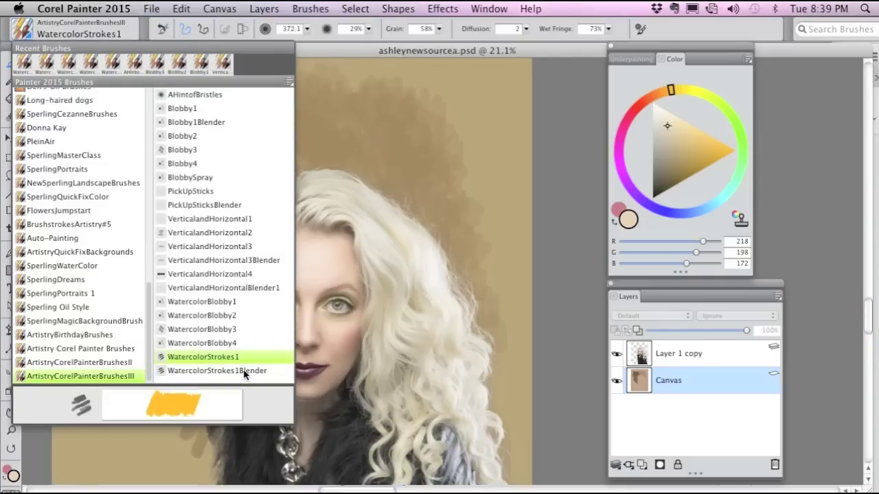
pyautogui.click(234, 373)
pyautogui.moveTo(455, 132)
pyautogui.mouseDown()
pyautogui.moveTo(424, 139)
pyautogui.moveTo(461, 153)
pyautogui.moveTo(459, 174)
pyautogui.moveTo(472, 184)
pyautogui.moveTo(477, 280)
pyautogui.moveTo(495, 333)
pyautogui.mouseUp()
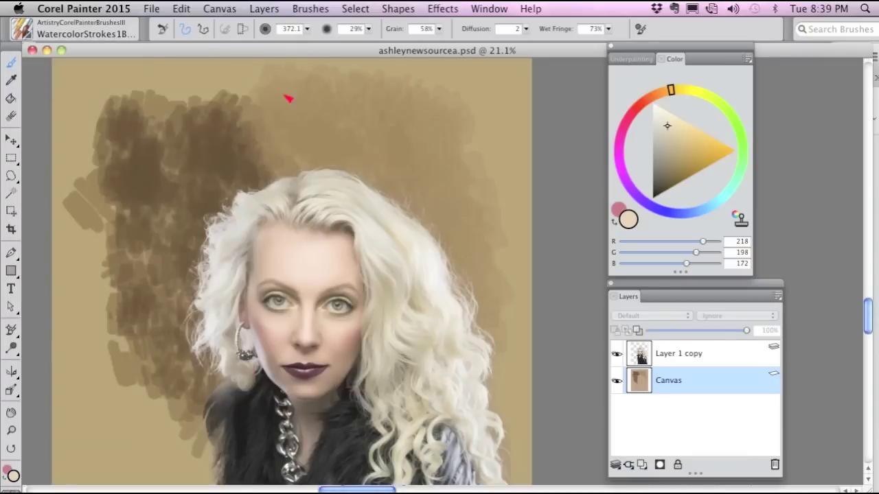
pyautogui.moveTo(223, 169)
pyautogui.mouseDown()
pyautogui.moveTo(272, 120)
pyautogui.moveTo(245, 91)
pyautogui.moveTo(220, 139)
pyautogui.moveTo(261, 139)
pyautogui.moveTo(287, 161)
pyautogui.mouseUp()
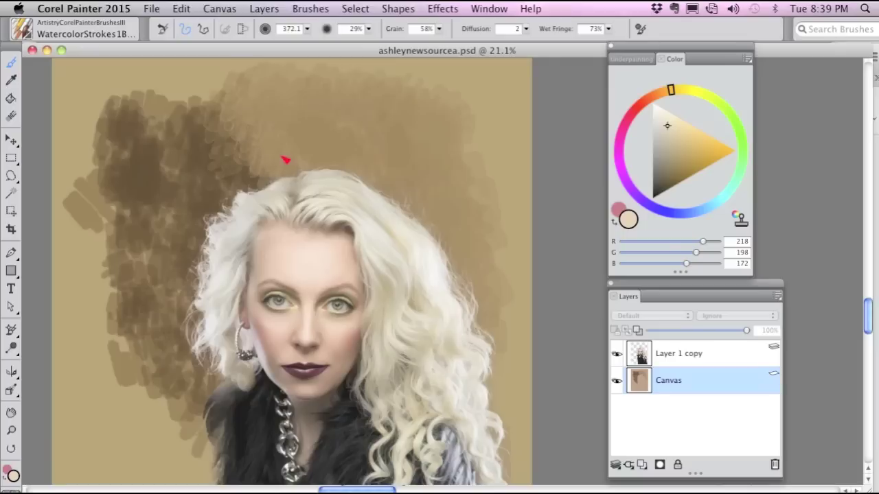
pyautogui.moveTo(237, 197)
pyautogui.mouseDown()
pyautogui.moveTo(259, 112)
pyautogui.moveTo(309, 112)
pyautogui.moveTo(318, 190)
pyautogui.mouseUp()
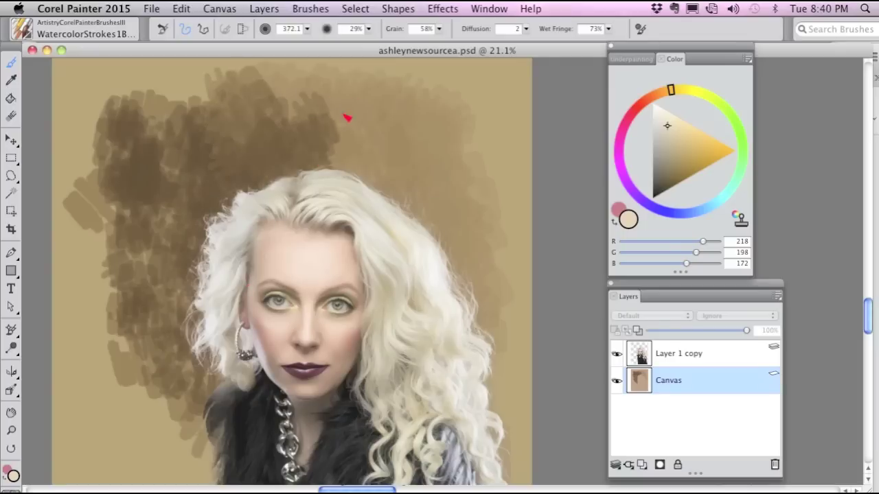
pyautogui.moveTo(160, 288)
pyautogui.mouseDown()
pyautogui.moveTo(173, 381)
pyautogui.moveTo(163, 377)
pyautogui.moveTo(134, 408)
pyautogui.moveTo(188, 372)
pyautogui.moveTo(190, 440)
pyautogui.moveTo(164, 412)
pyautogui.moveTo(136, 334)
pyautogui.moveTo(147, 274)
pyautogui.moveTo(124, 320)
pyautogui.moveTo(171, 319)
pyautogui.mouseUp()
pyautogui.moveTo(169, 186)
pyautogui.mouseDown()
pyautogui.moveTo(120, 191)
pyautogui.moveTo(95, 248)
pyautogui.moveTo(48, 276)
pyautogui.mouseUp()
pyautogui.moveTo(302, 134)
pyautogui.mouseDown()
pyautogui.moveTo(310, 78)
pyautogui.moveTo(254, 118)
pyautogui.moveTo(298, 141)
pyautogui.mouseUp()
# - Dab light beige WatercolorBlobby1 spots over the background on the portrait's left side
pyautogui.click(23, 33)
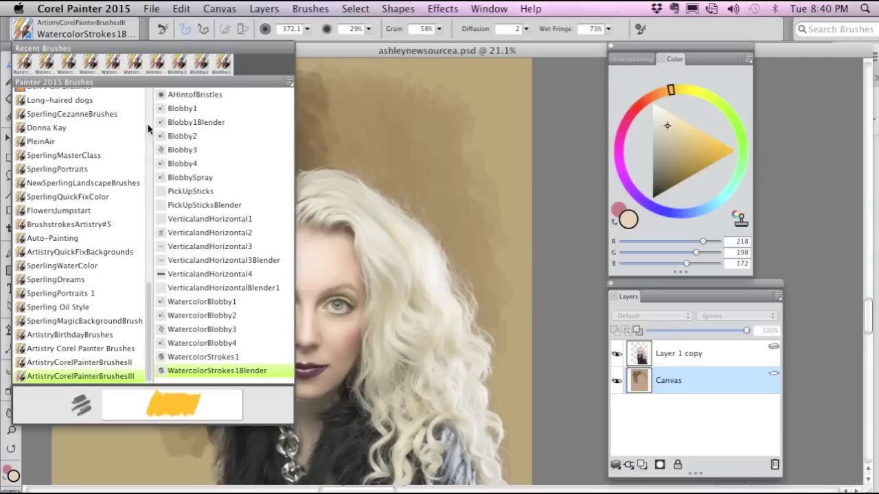
pyautogui.click(217, 304)
pyautogui.moveTo(101, 256)
pyautogui.mouseDown()
pyautogui.moveTo(110, 365)
pyautogui.moveTo(128, 356)
pyautogui.mouseUp()
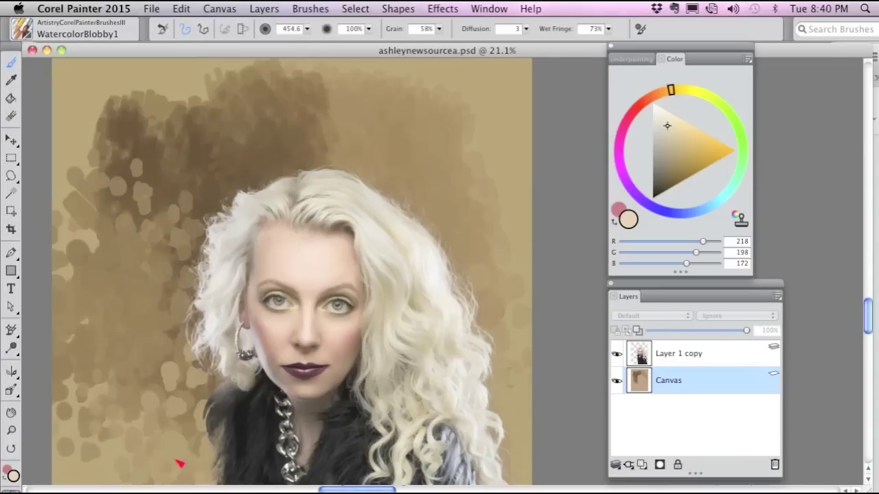
# - Paint gray-brown (RGB 134, 117, 94) WatercolorStrokes1 strokes left of the hair and over the crown toward the upper right
pyautogui.click(25, 34)
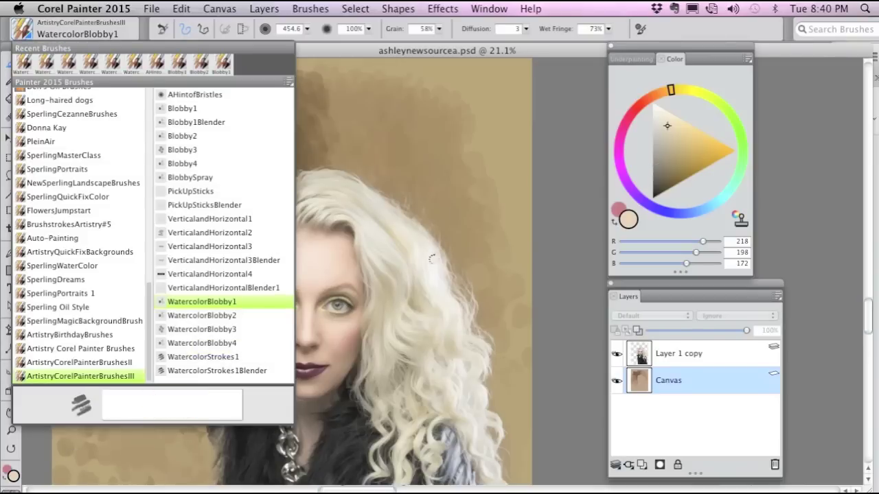
pyautogui.click(202, 356)
pyautogui.click(666, 156)
pyautogui.moveTo(209, 294)
pyautogui.mouseDown()
pyautogui.moveTo(186, 304)
pyautogui.moveTo(167, 221)
pyautogui.moveTo(163, 410)
pyautogui.moveTo(202, 396)
pyautogui.moveTo(221, 457)
pyautogui.moveTo(190, 472)
pyautogui.moveTo(175, 373)
pyautogui.mouseUp()
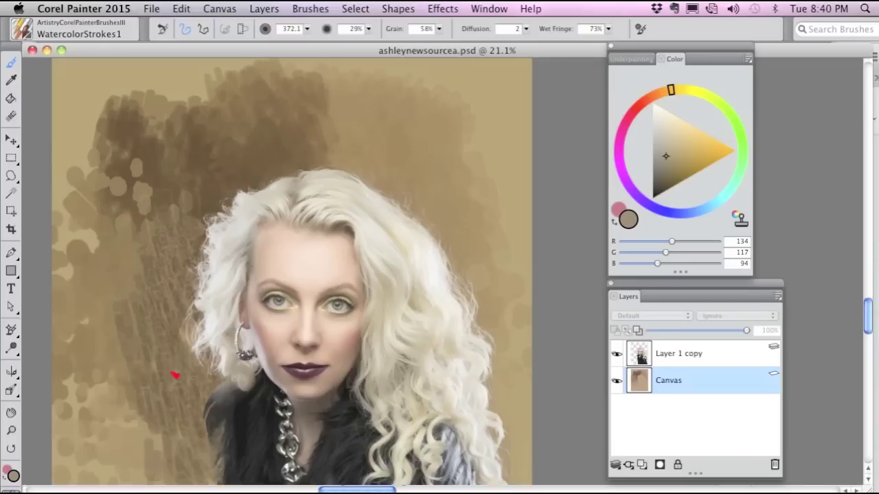
pyautogui.moveTo(180, 261)
pyautogui.mouseDown()
pyautogui.moveTo(206, 200)
pyautogui.moveTo(265, 120)
pyautogui.moveTo(163, 186)
pyautogui.moveTo(134, 294)
pyautogui.moveTo(137, 355)
pyautogui.moveTo(163, 418)
pyautogui.moveTo(148, 467)
pyautogui.mouseUp()
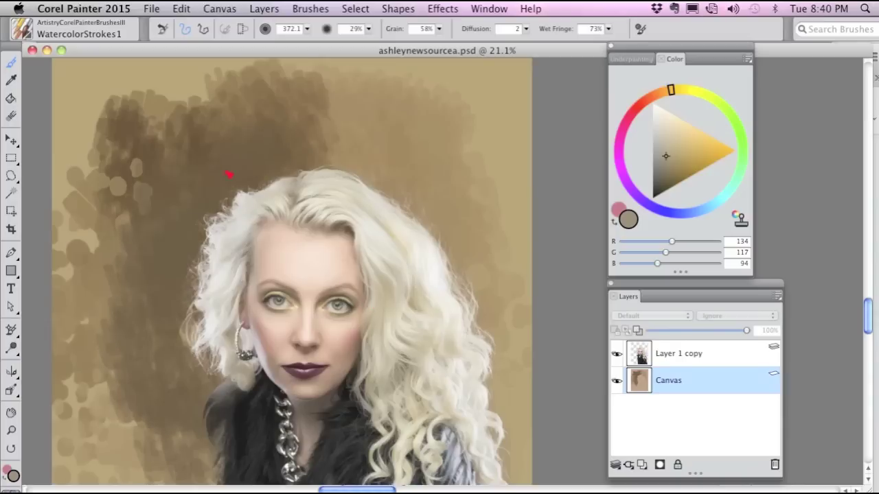
pyautogui.moveTo(176, 141); pyautogui.dragTo(125, 149)
pyautogui.moveTo(309, 151)
pyautogui.mouseDown()
pyautogui.moveTo(350, 143)
pyautogui.moveTo(358, 136)
pyautogui.moveTo(363, 145)
pyautogui.moveTo(377, 309)
pyautogui.mouseUp()
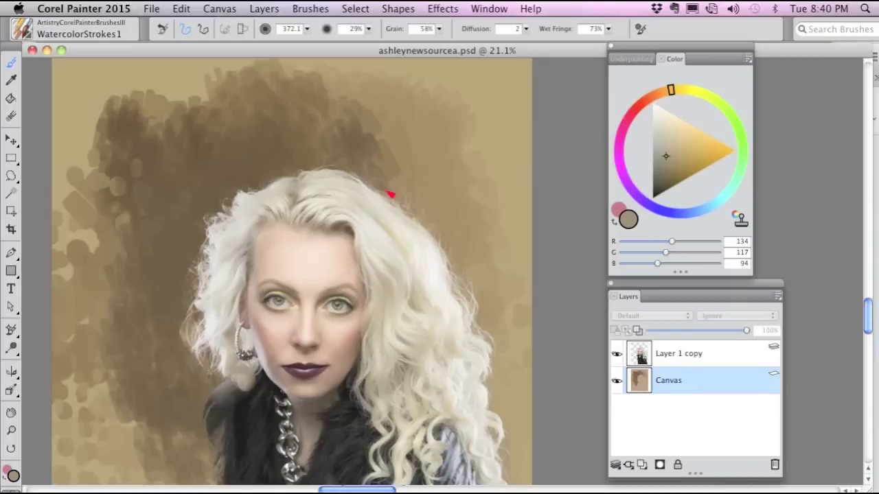
pyautogui.moveTo(390, 195); pyautogui.dragTo(391, 173)
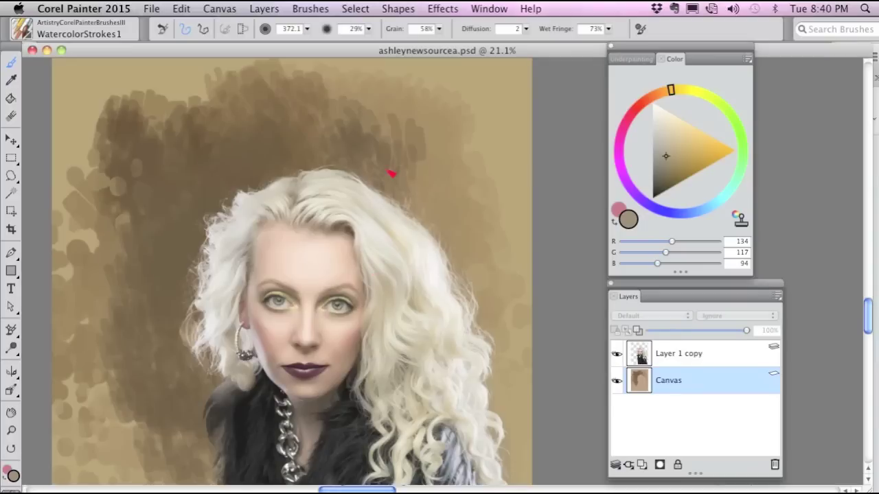
# - Switch to PickUpSticks, dry the digital watercolor, and texture the background above and left of the hair
pyautogui.click(26, 33)
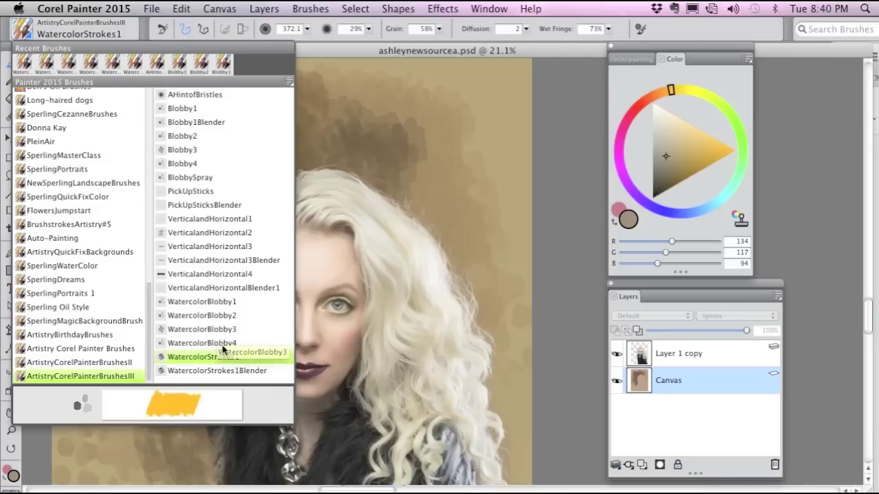
pyautogui.click(351, 190)
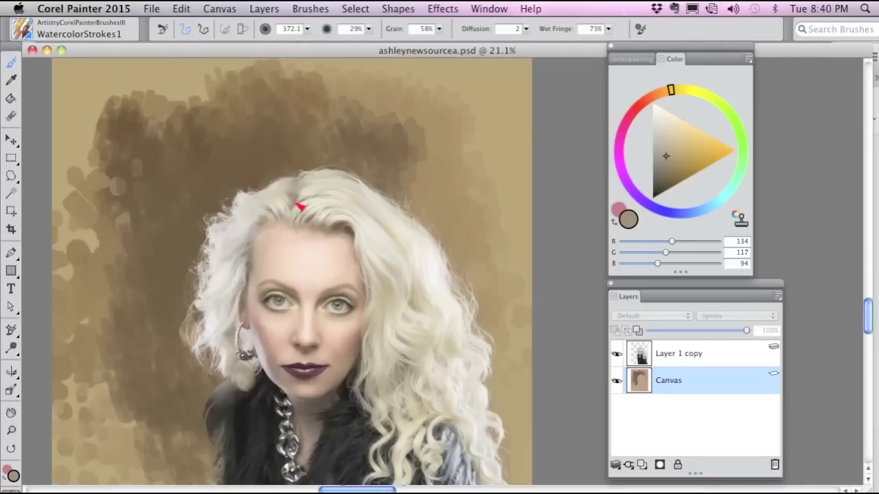
pyautogui.click(23, 29)
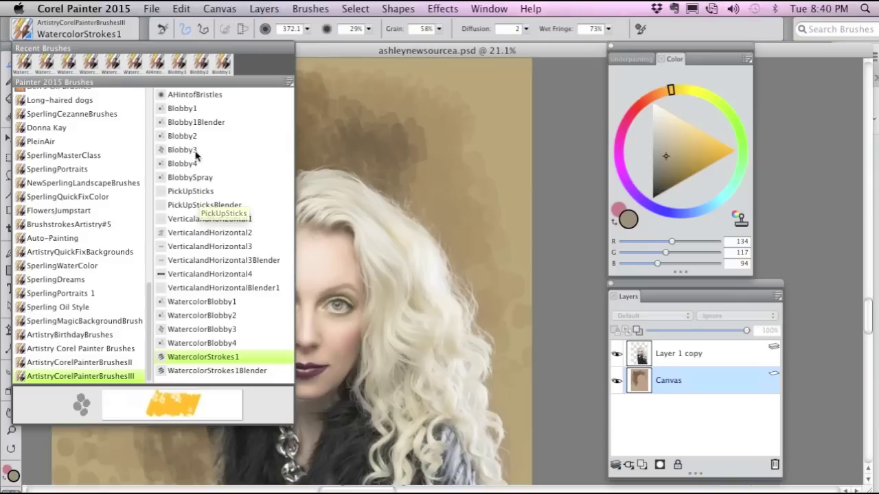
pyautogui.click(201, 191)
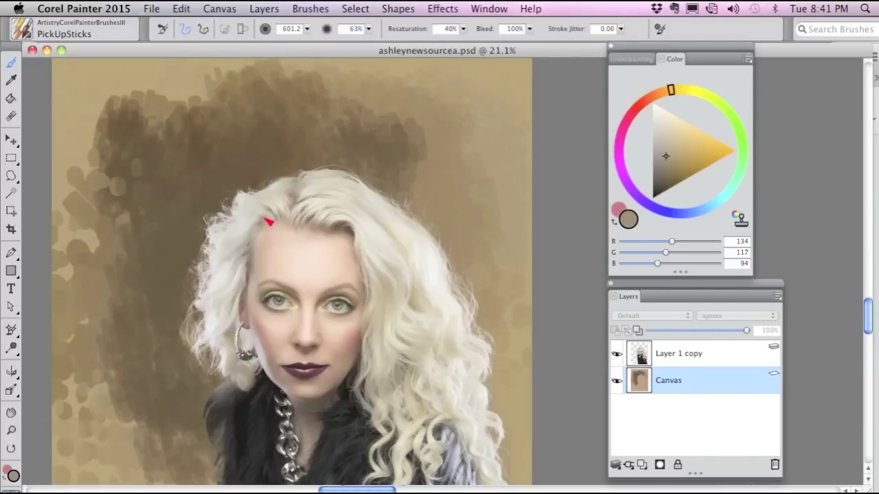
pyautogui.click(263, 9)
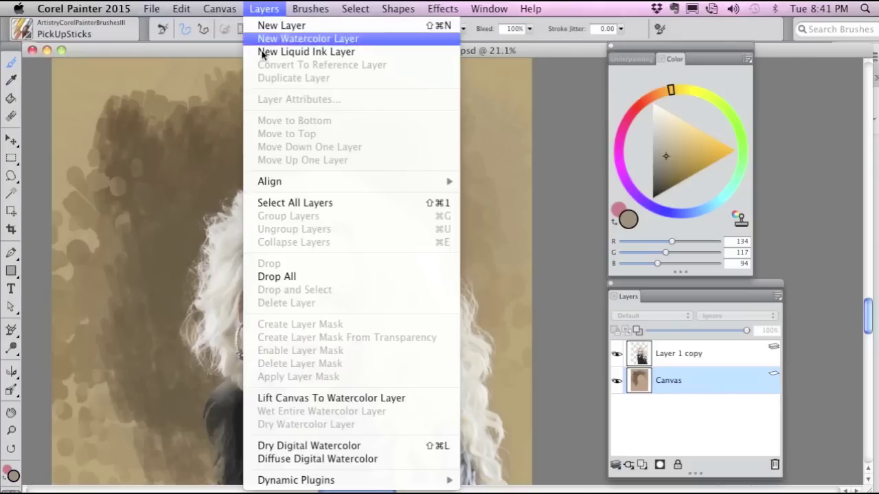
pyautogui.click(355, 447)
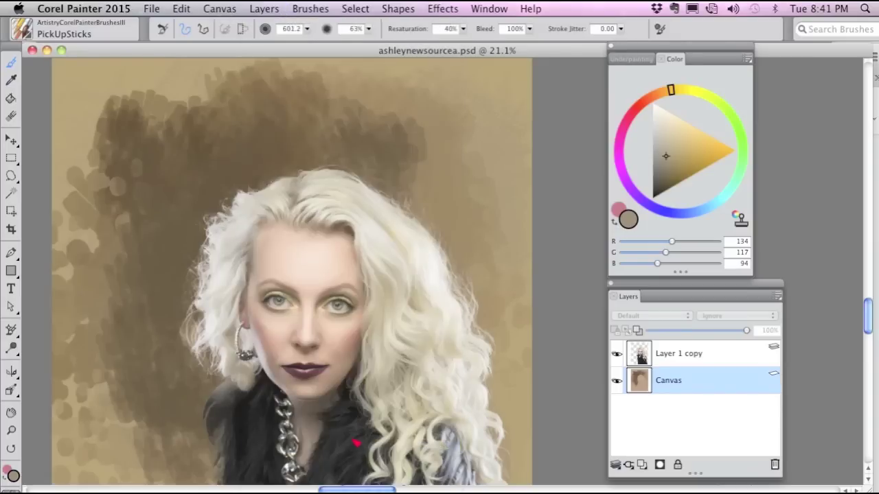
pyautogui.moveTo(284, 196)
pyautogui.mouseDown()
pyautogui.moveTo(285, 105)
pyautogui.moveTo(288, 143)
pyautogui.moveTo(311, 171)
pyautogui.moveTo(496, 144)
pyautogui.moveTo(511, 120)
pyautogui.mouseUp()
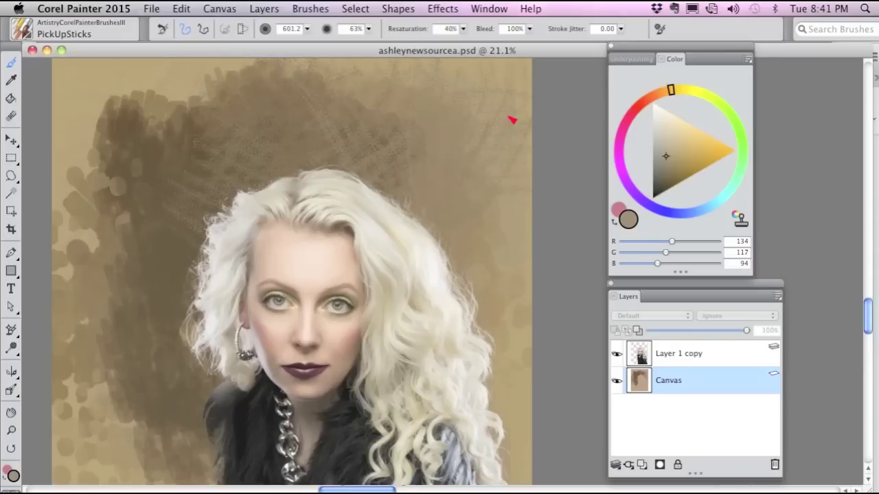
pyautogui.moveTo(274, 131)
pyautogui.mouseDown()
pyautogui.moveTo(153, 114)
pyautogui.moveTo(94, 202)
pyautogui.moveTo(75, 330)
pyautogui.moveTo(104, 433)
pyautogui.moveTo(123, 449)
pyautogui.mouseUp()
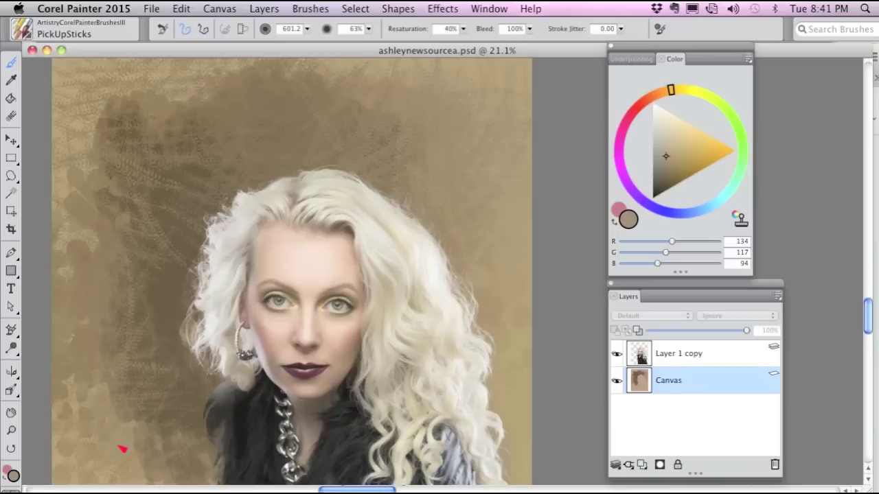
# - Soften the stick texture on the background's upper right with PickUpSticksBlender
pyautogui.click(29, 32)
pyautogui.click(230, 206)
pyautogui.moveTo(438, 107); pyautogui.dragTo(450, 213)
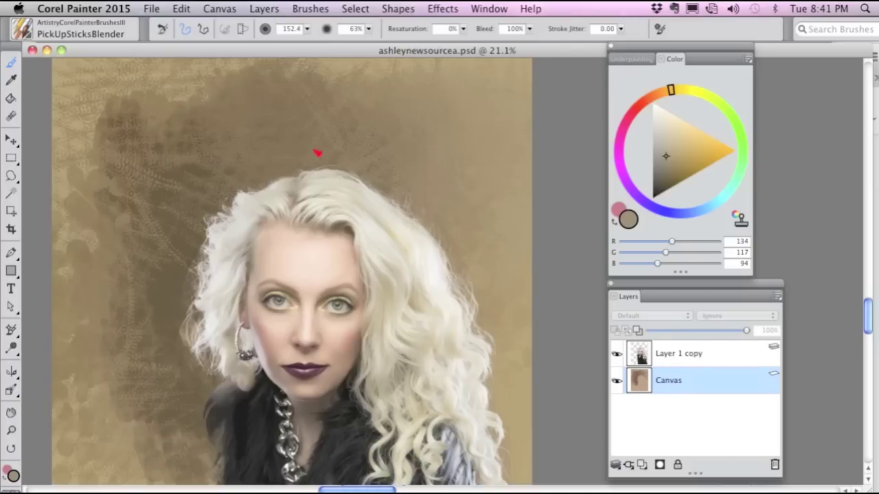